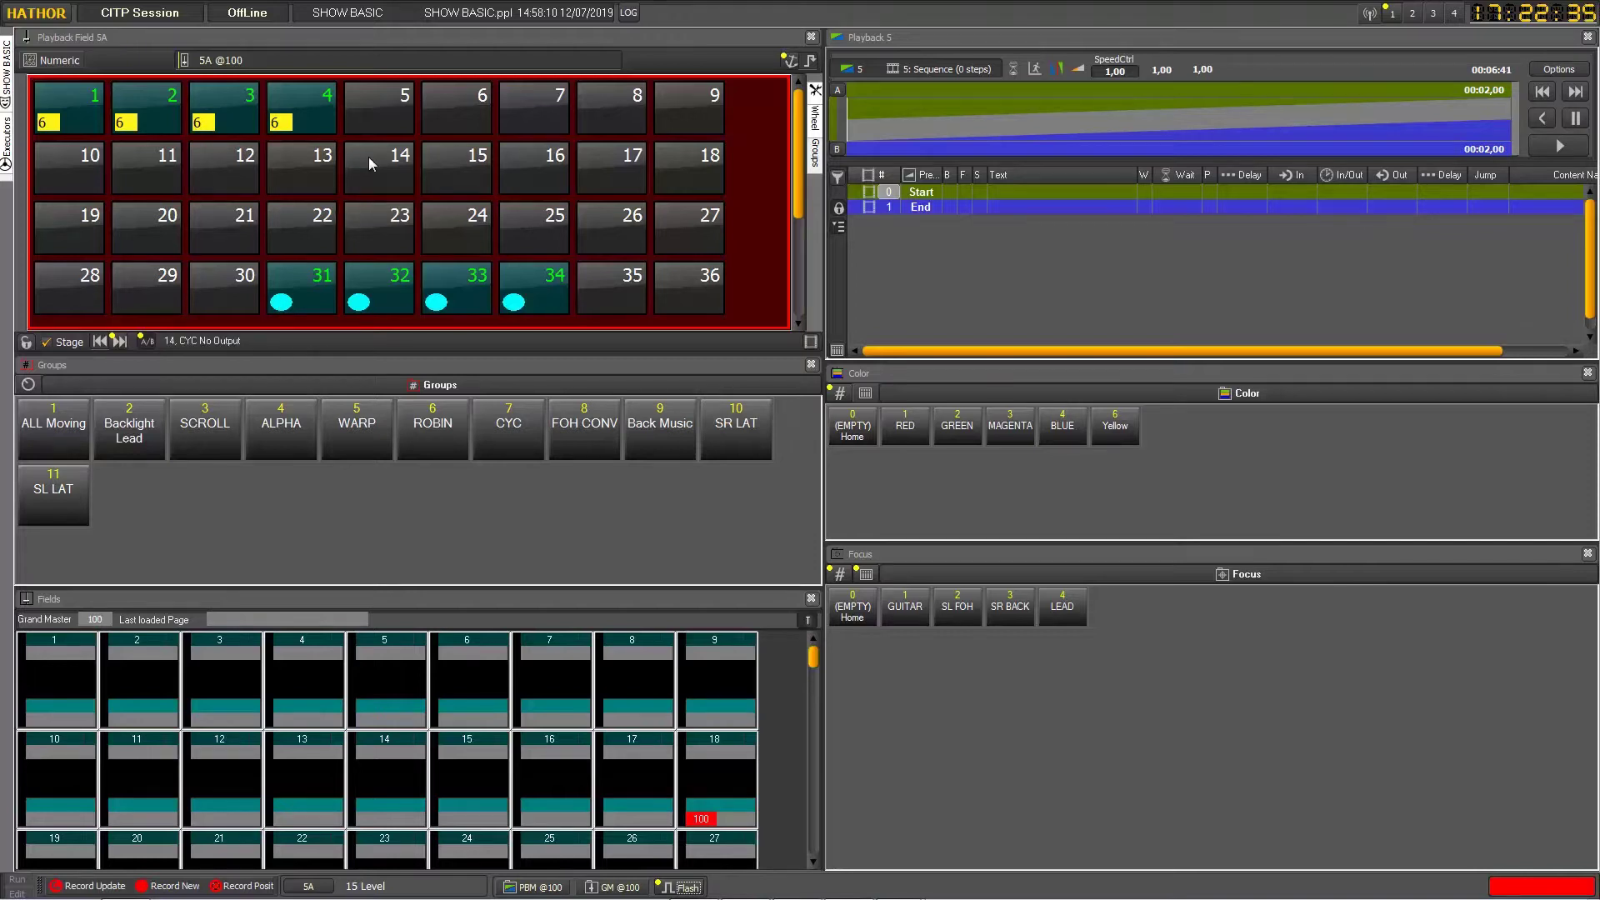
Select channels 5, 6 and 7 in Playback Field 5A and raise them to level 38
{"action": "left_click", "coordinate": [395, 115]}
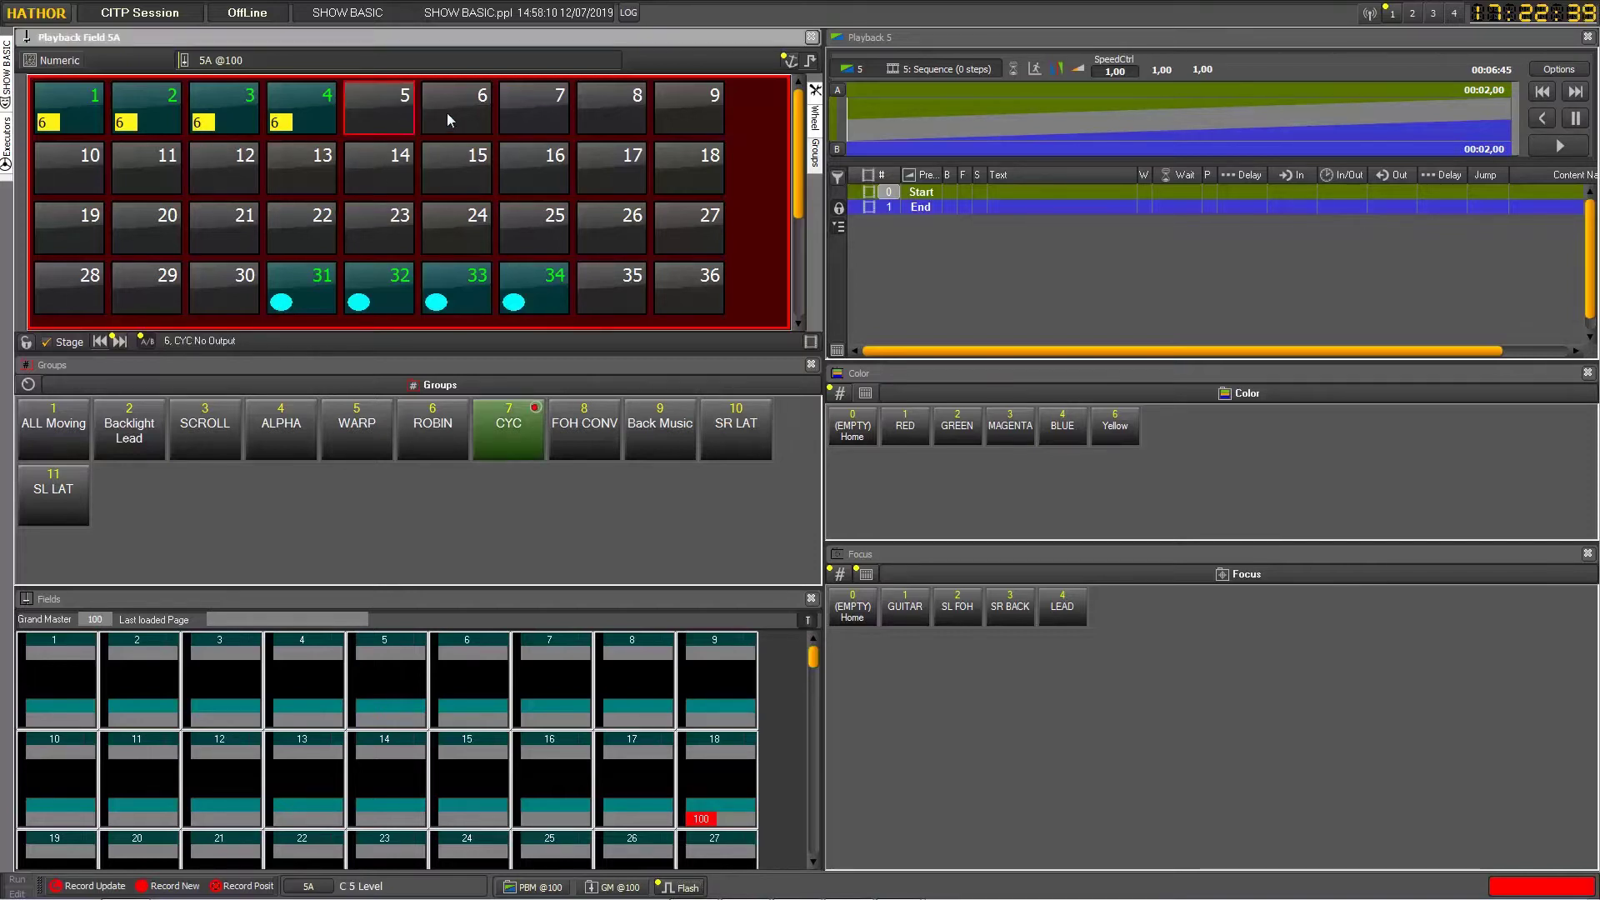
{"action": "left_click", "coordinate": [527, 106]}
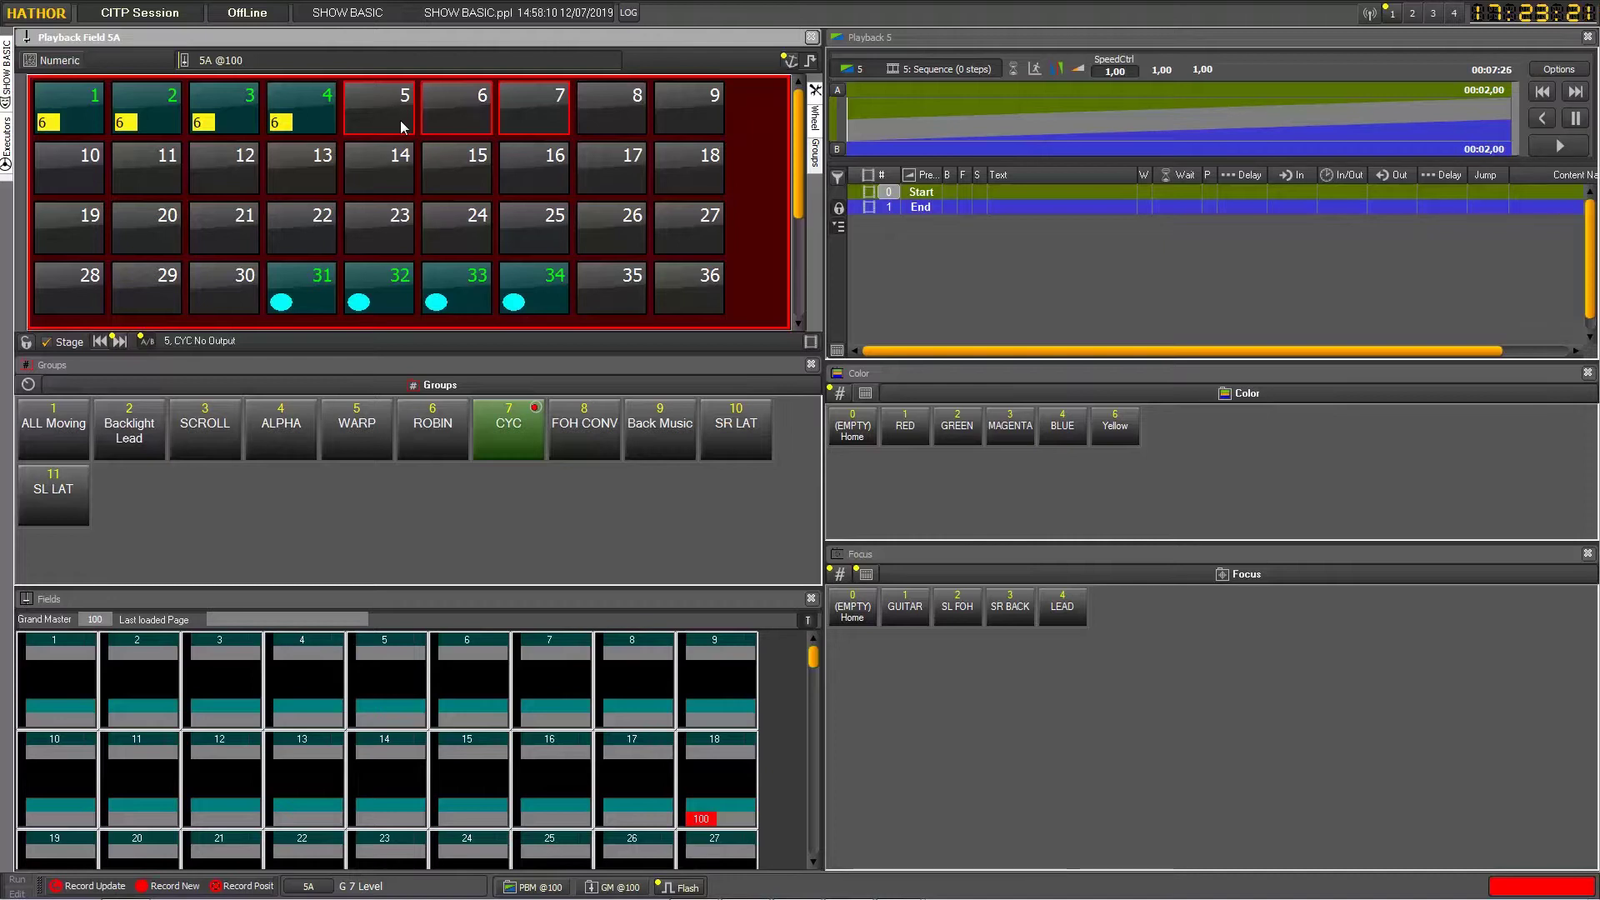
{"action": "mouse_move", "coordinate": [401, 127]}
{"action": "left_mouse_down"}
{"action": "mouse_move", "coordinate": [401, 92]}
{"action": "mouse_move", "coordinate": [401, 121]}
{"action": "left_mouse_up"}
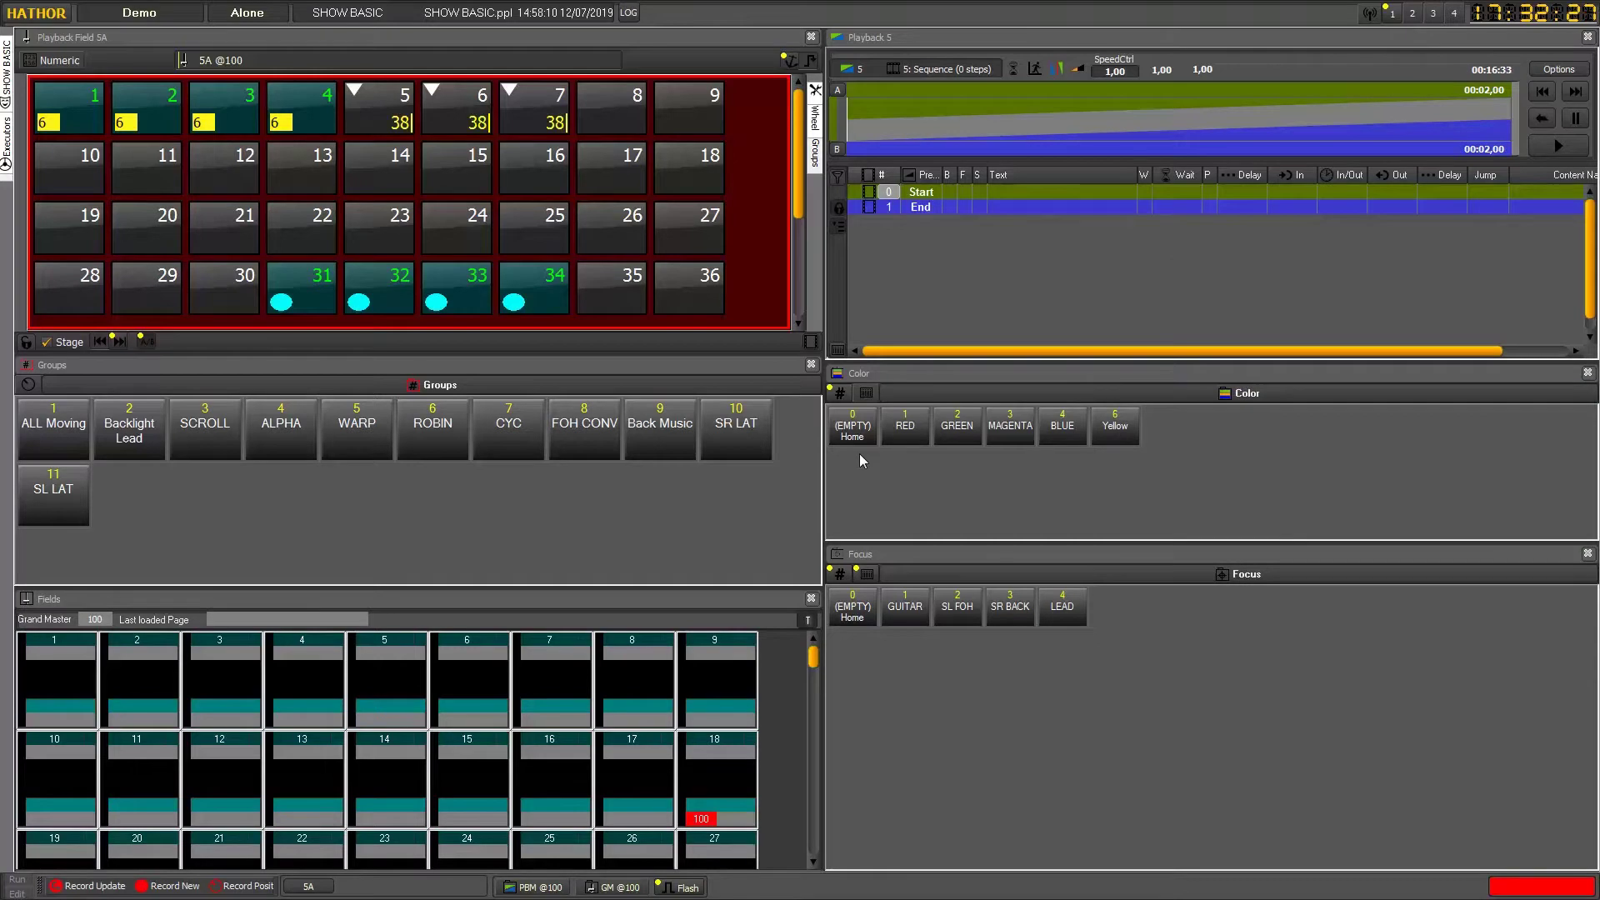
Record the levels from Stage as preset 78 named "1st CUE", building it into the Playback 5 sequence before End
{"action": "key", "text": "ctrl+r"}
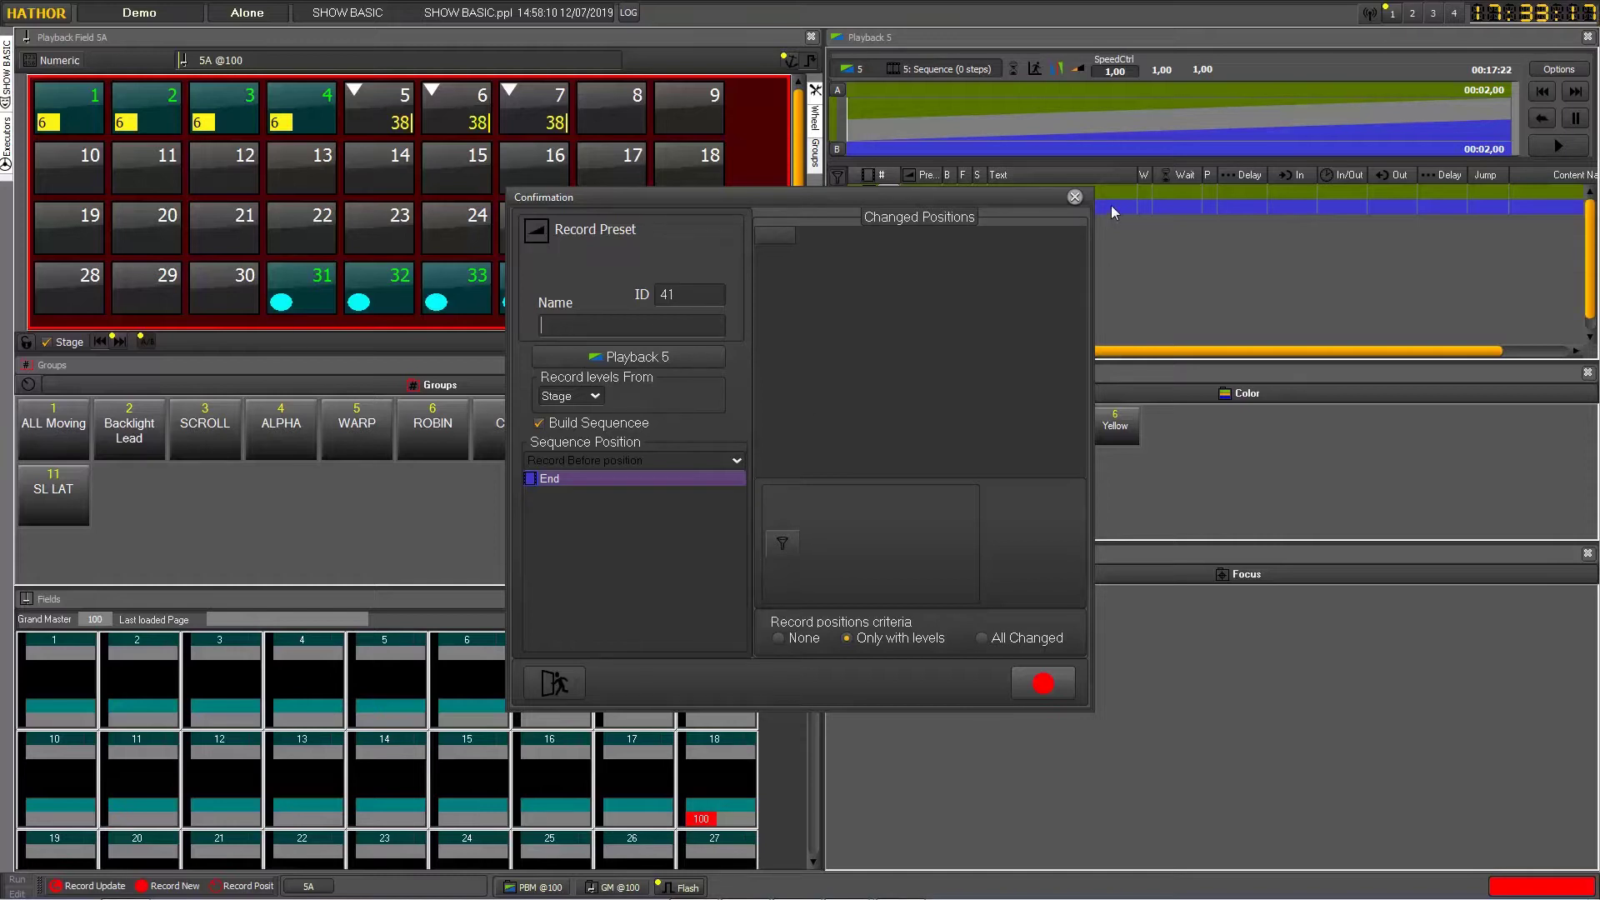
{"action": "left_click", "coordinate": [1075, 197]}
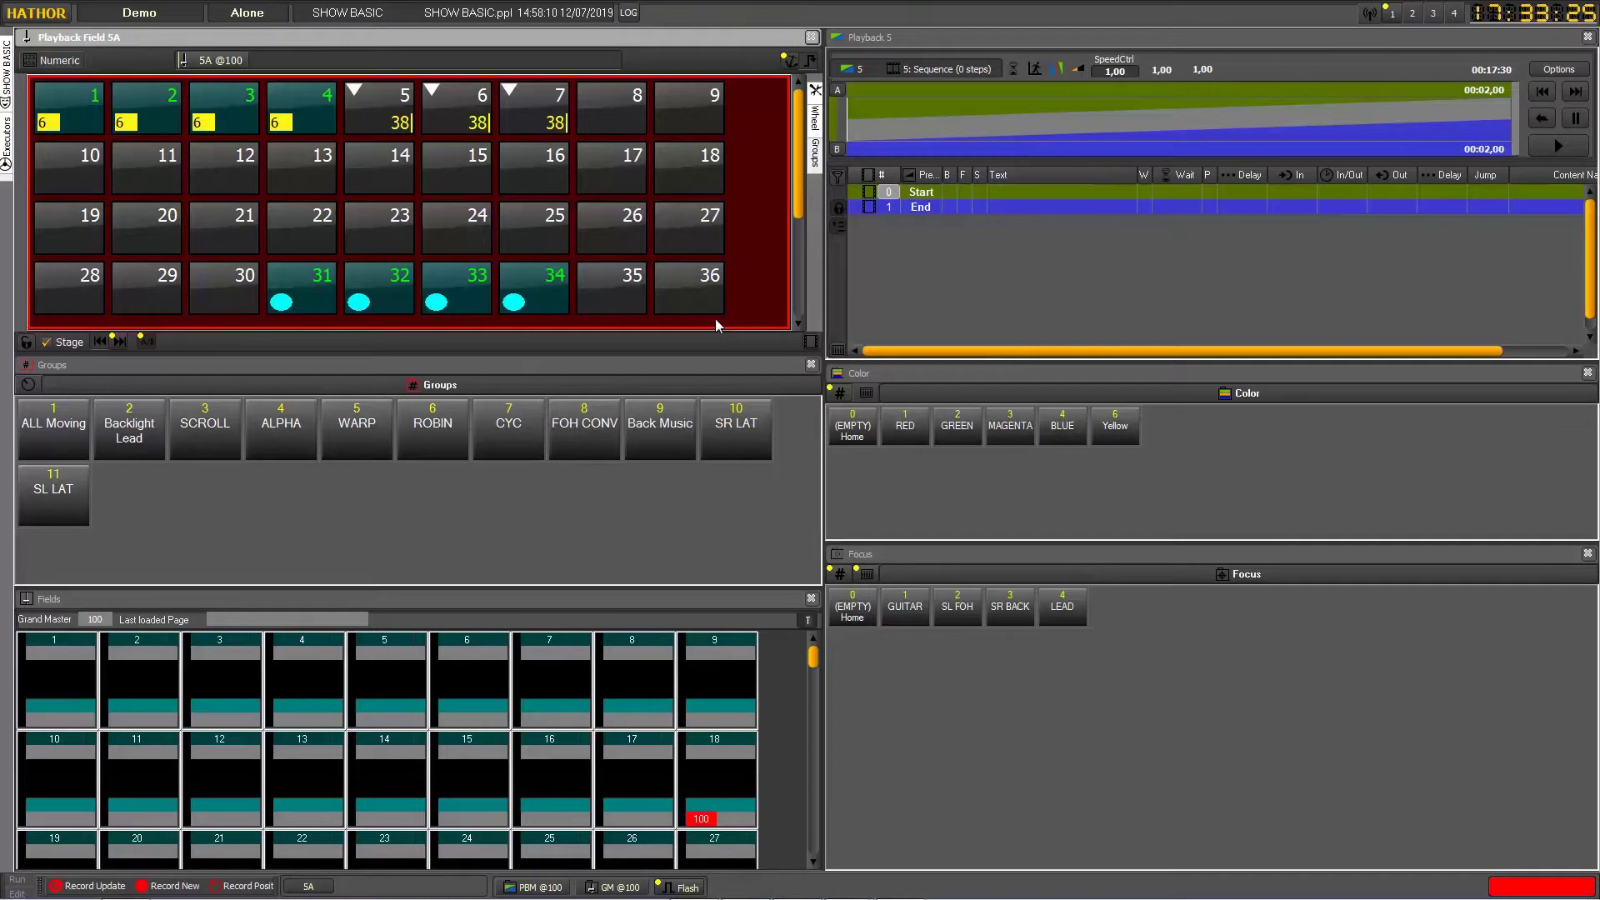
{"action": "type", "text": "78"}
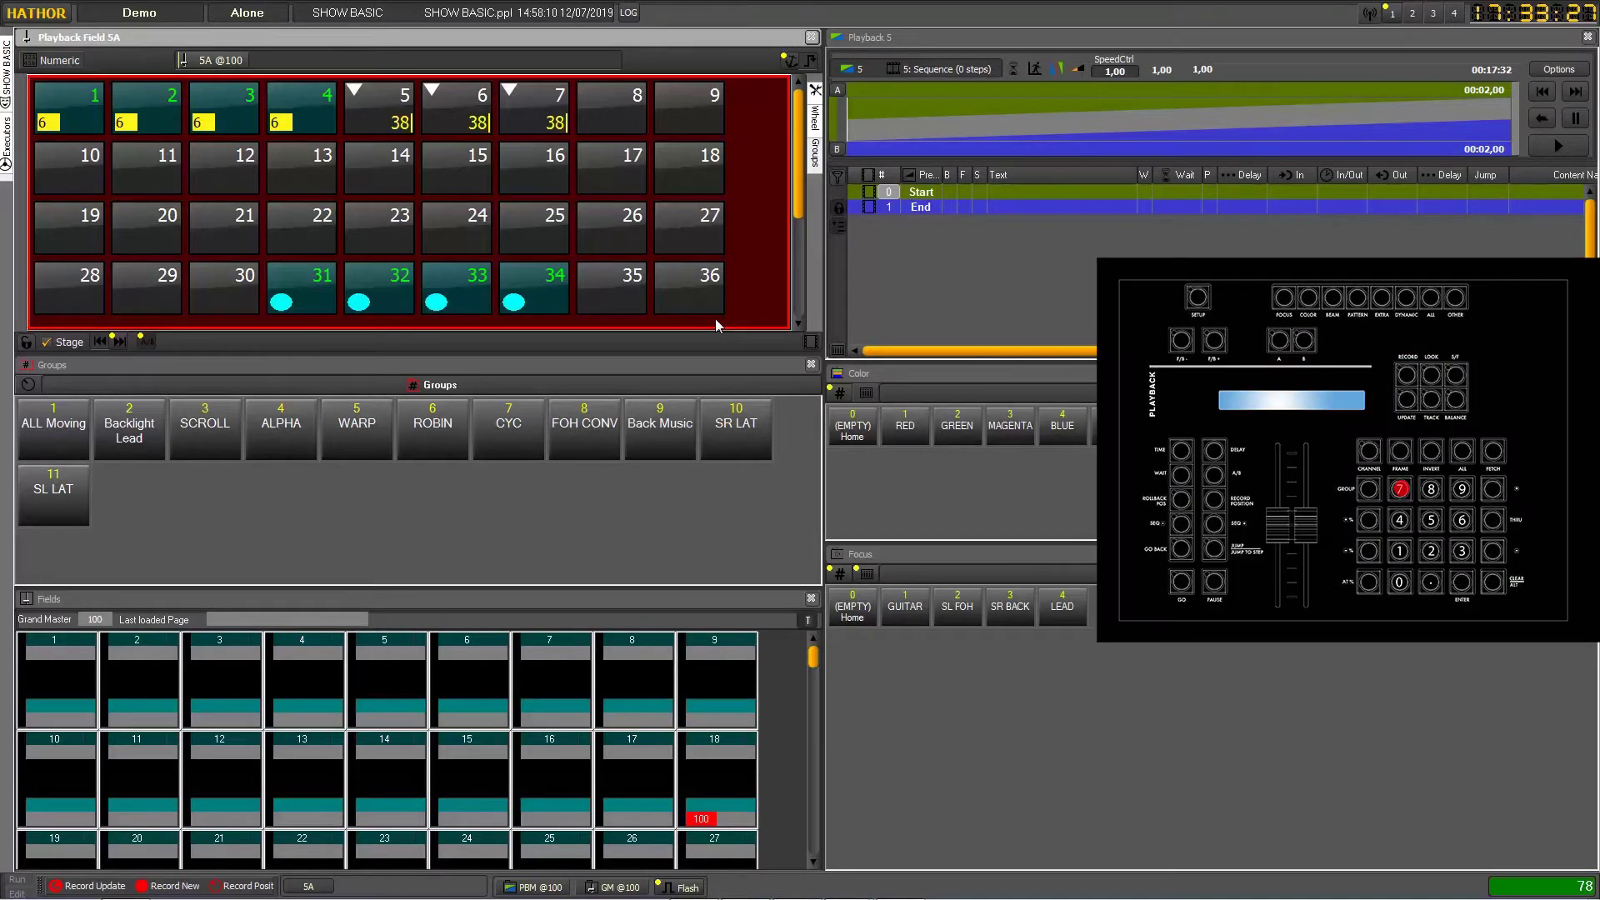
{"action": "key", "text": "8"}
{"action": "key", "text": "r"}
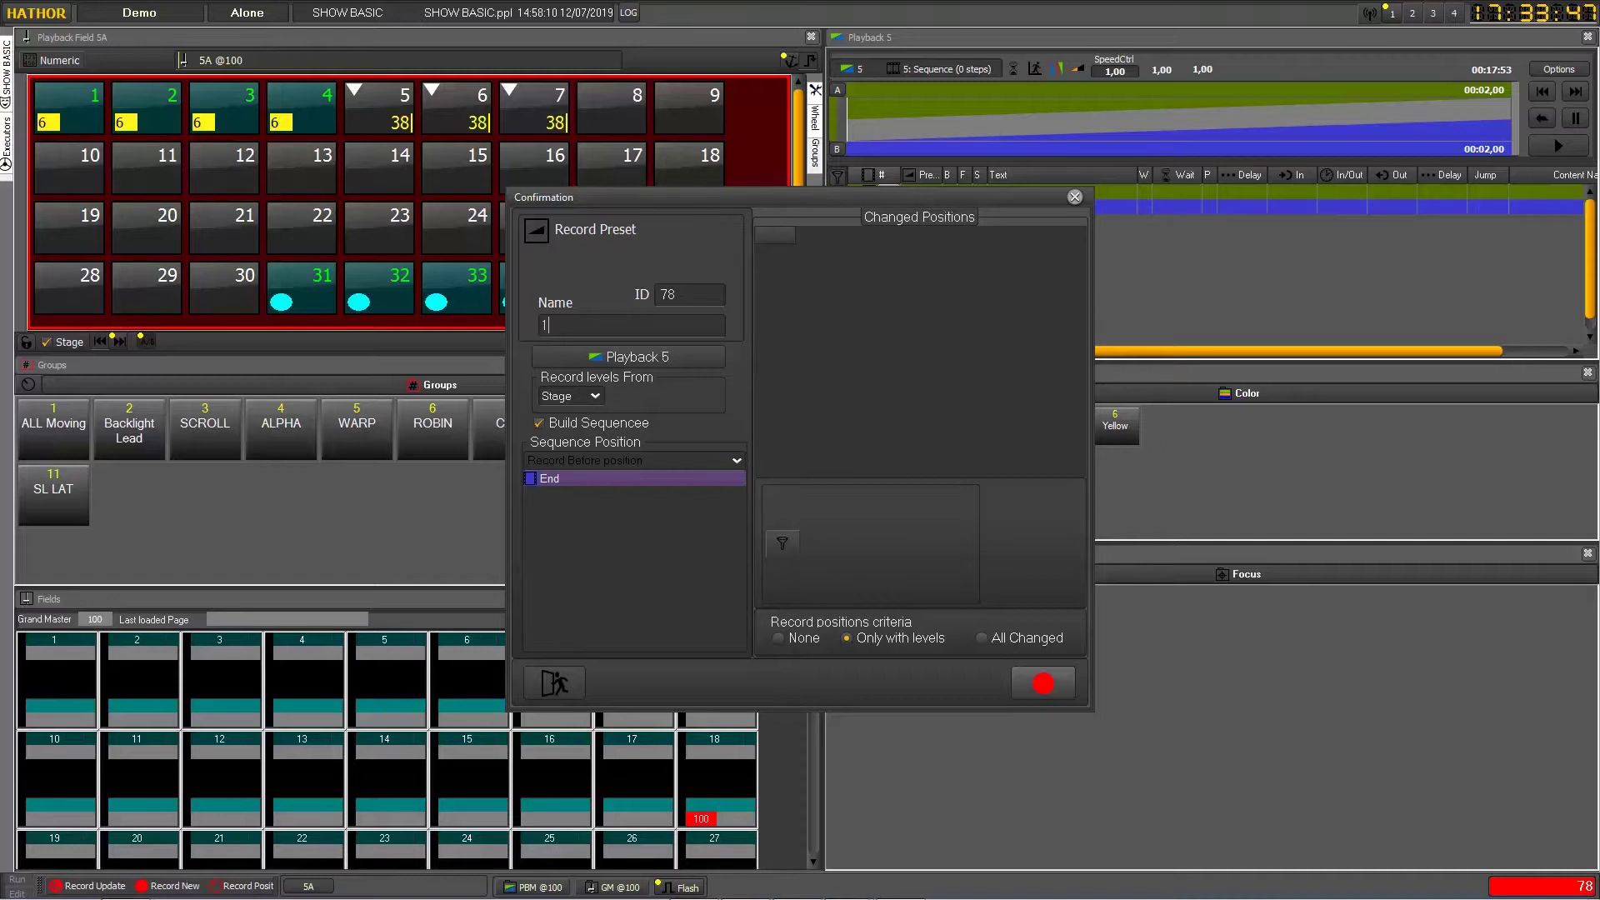
{"action": "type", "text": "1st CUE"}
{"action": "left_click", "coordinate": [595, 397]}
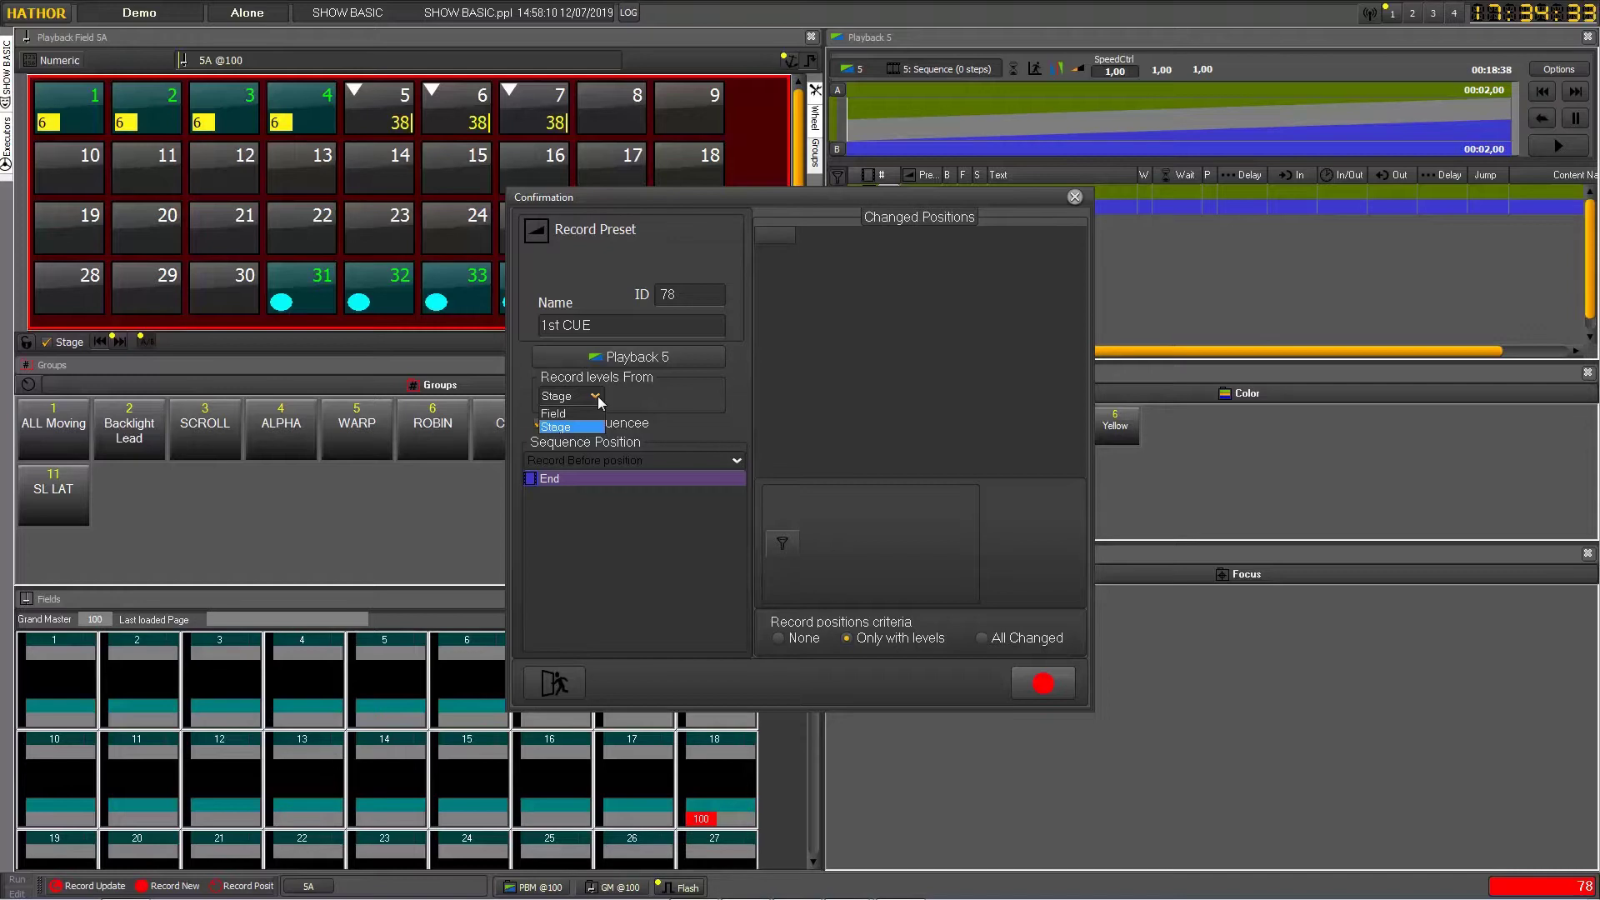
{"action": "left_click", "coordinate": [597, 398]}
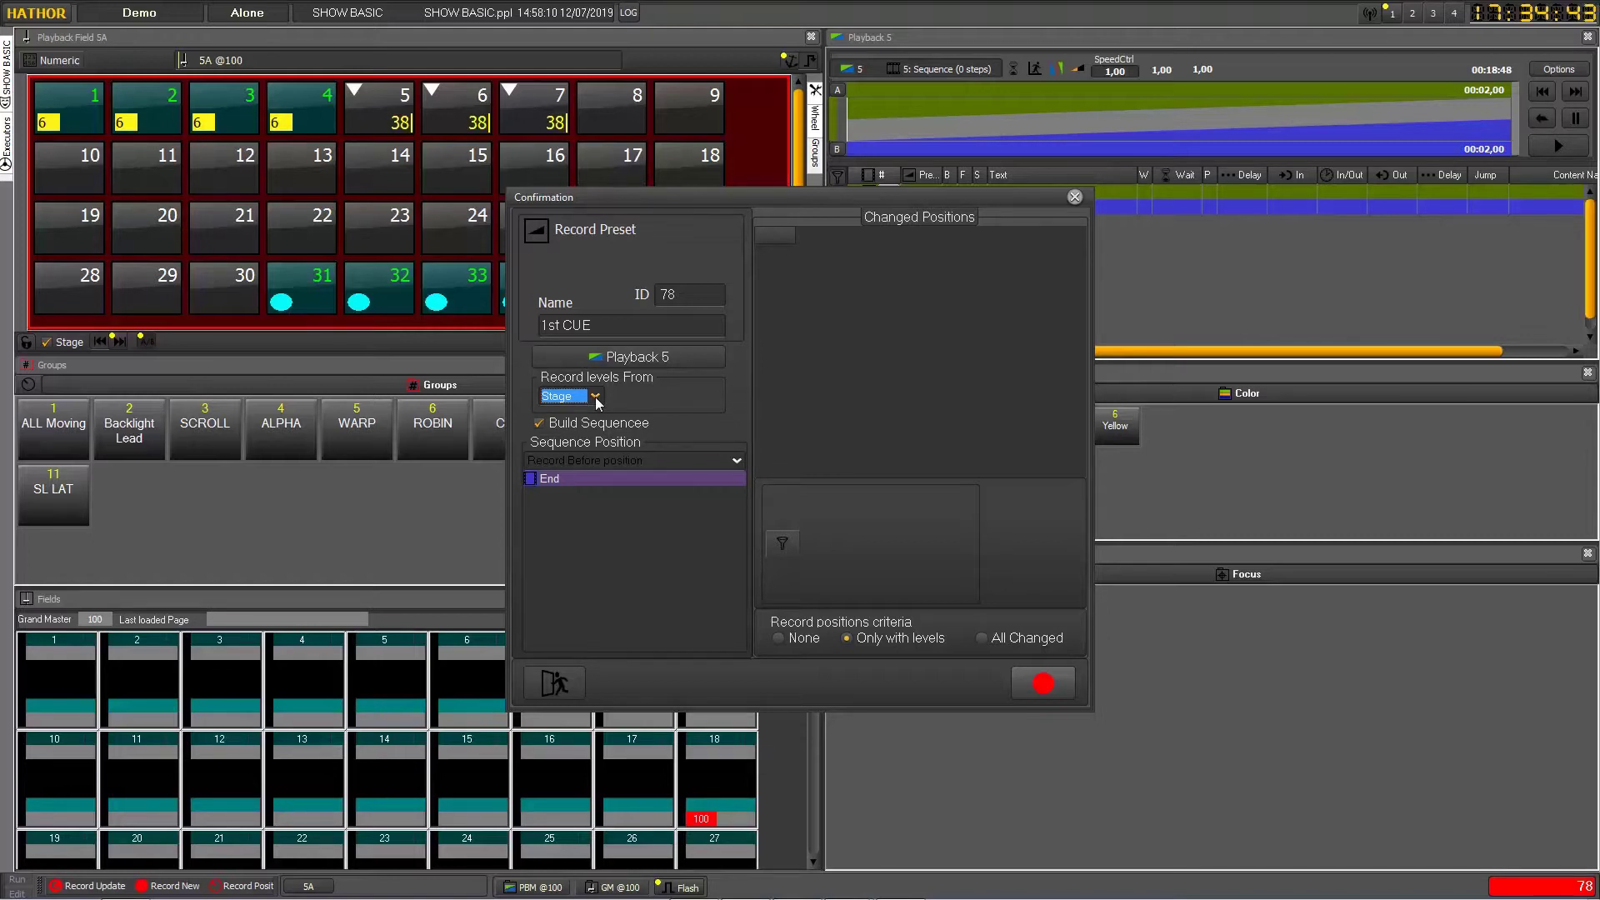
{"action": "left_click", "coordinate": [1054, 694]}
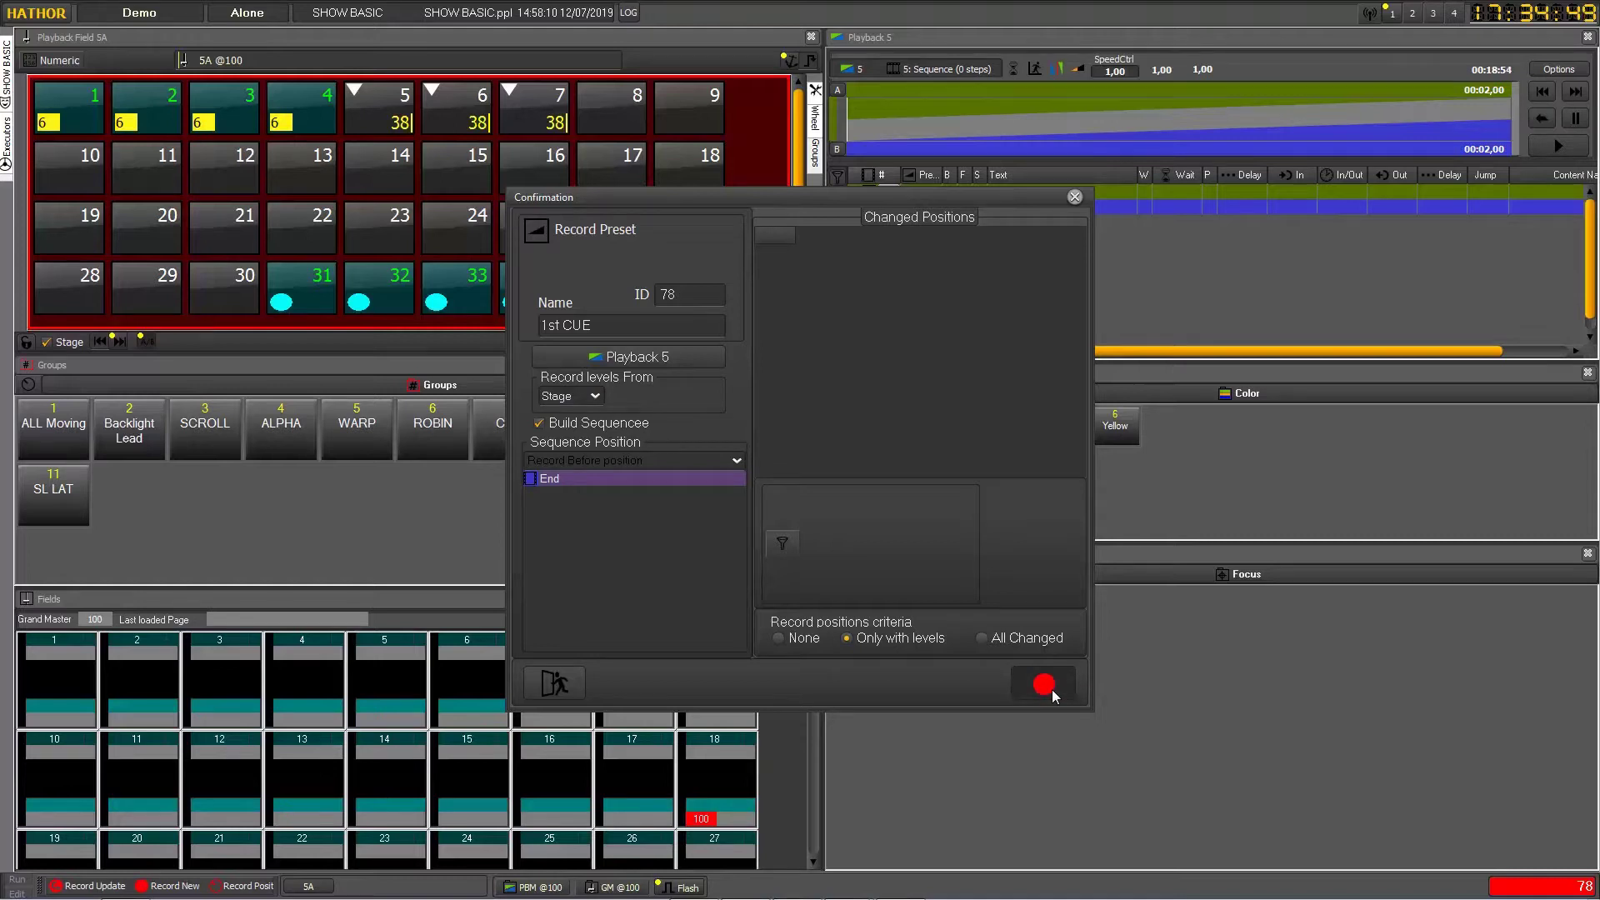
{"action": "left_click", "coordinate": [1054, 694]}
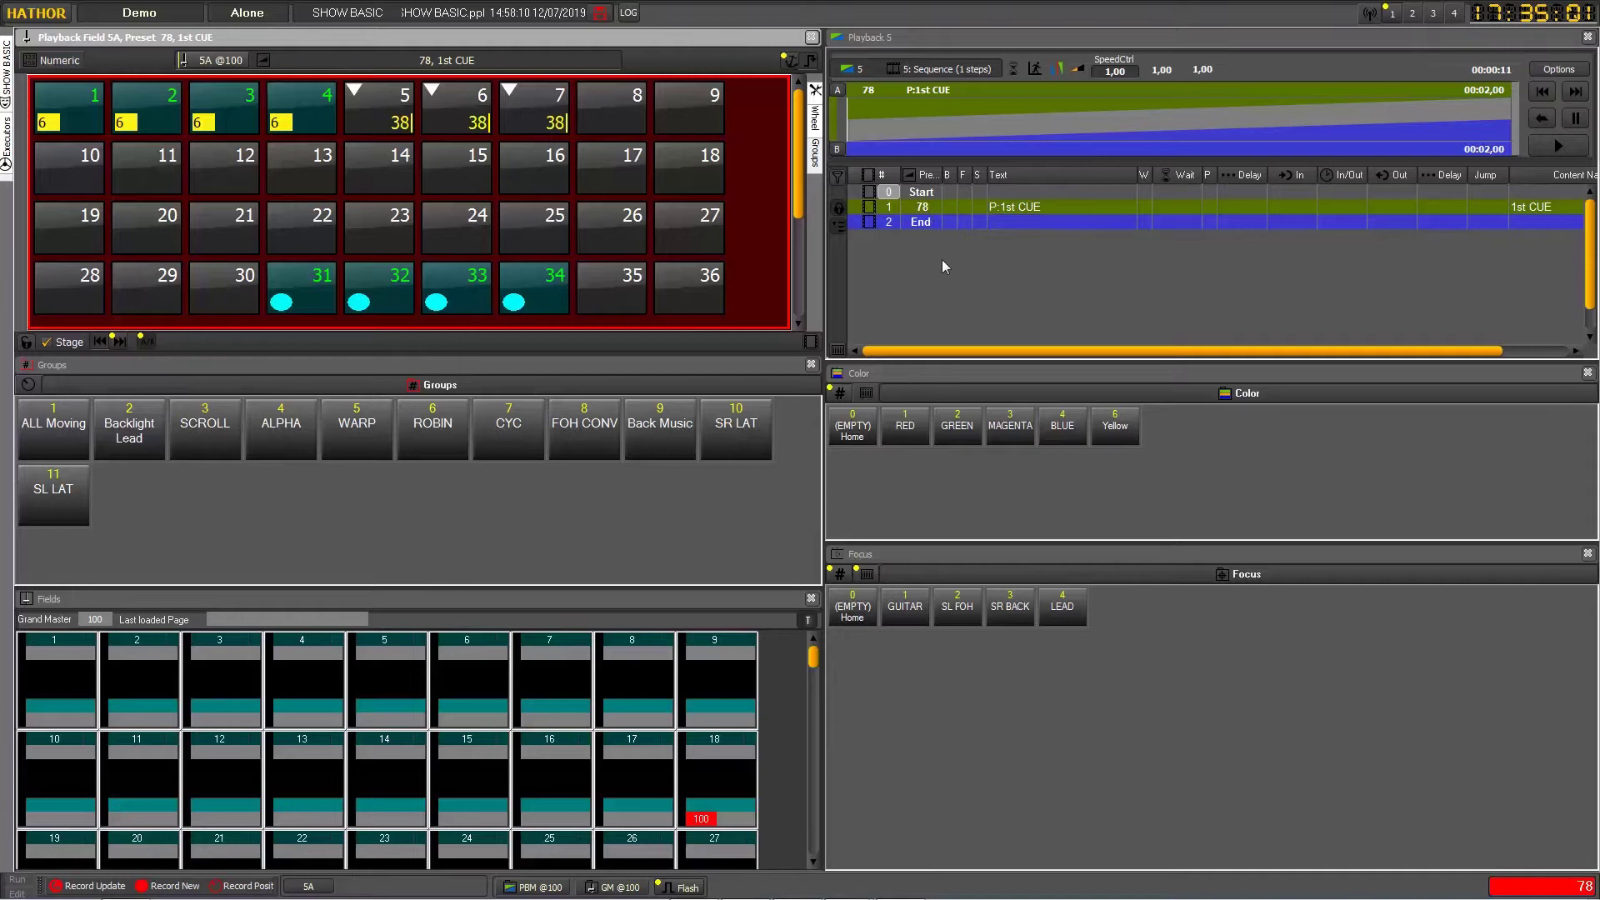
Open an additional Playback window, bring up its docking options, and close the window again
{"action": "left_click", "coordinate": [43, 15]}
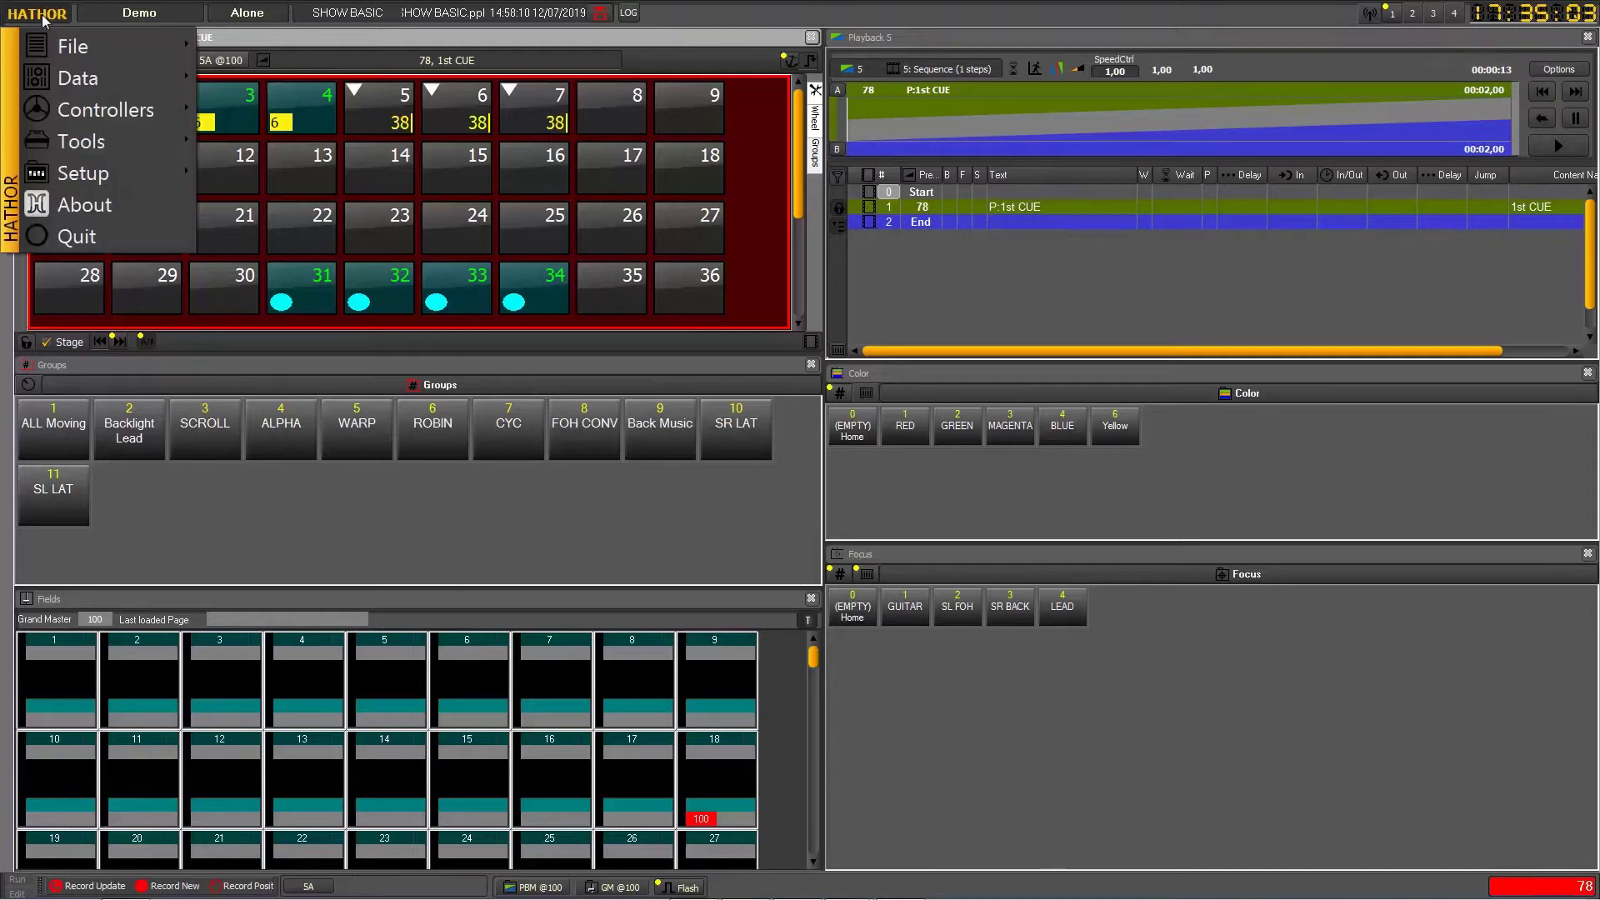
{"action": "mouse_move", "coordinate": [138, 109]}
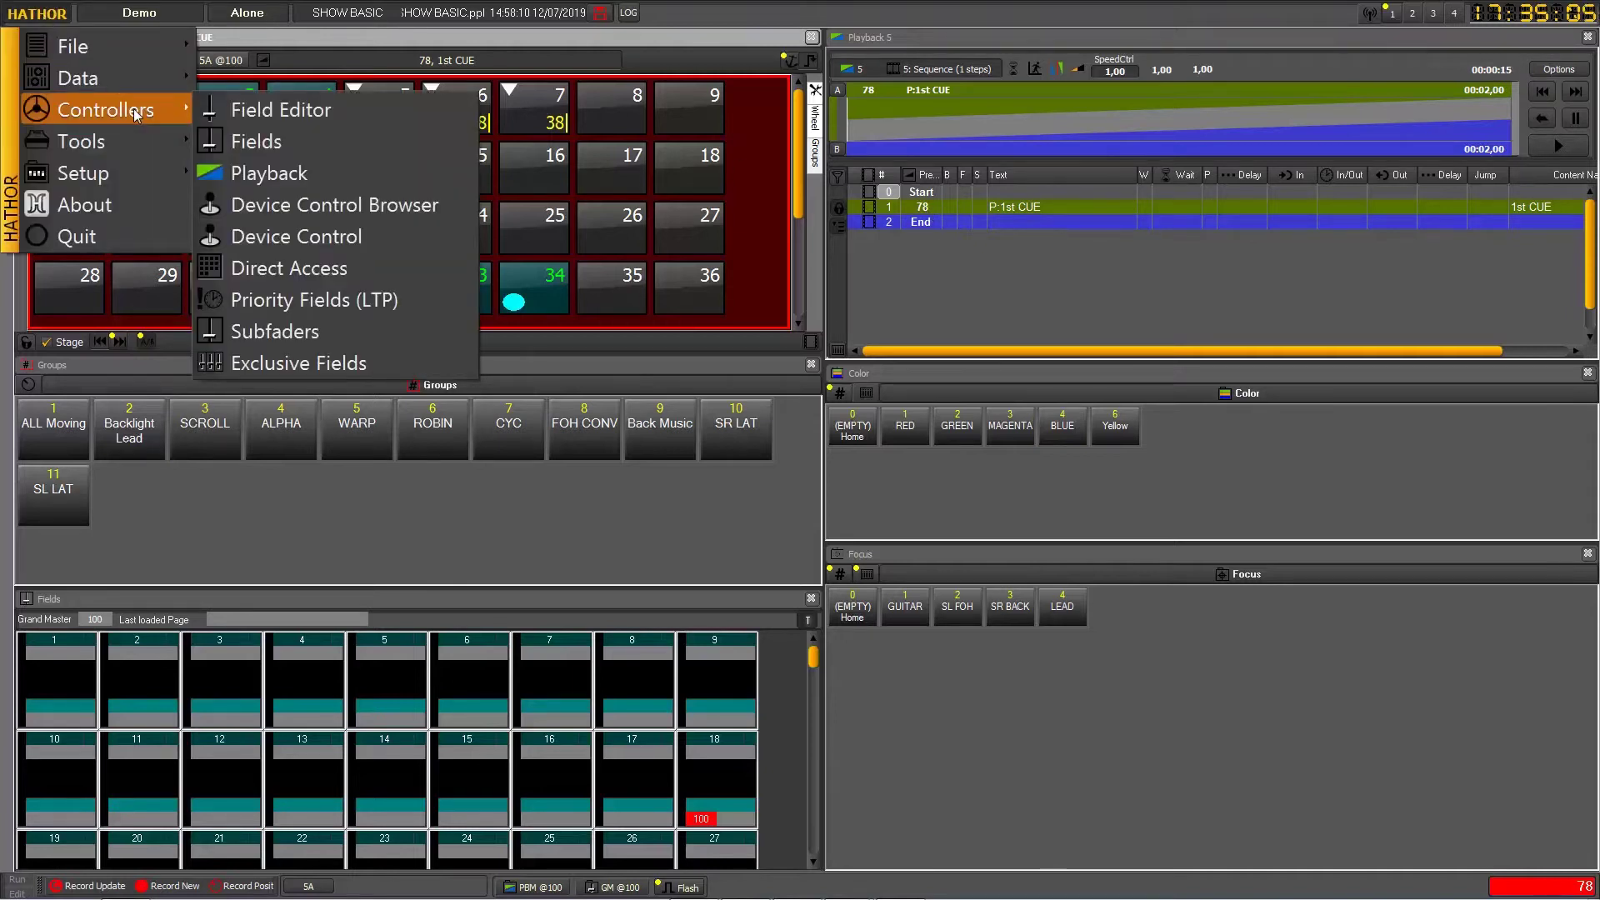
{"action": "left_click", "coordinate": [291, 173]}
{"action": "left_click_drag", "start_coordinate": [348, 124], "coordinate": [408, 137]}
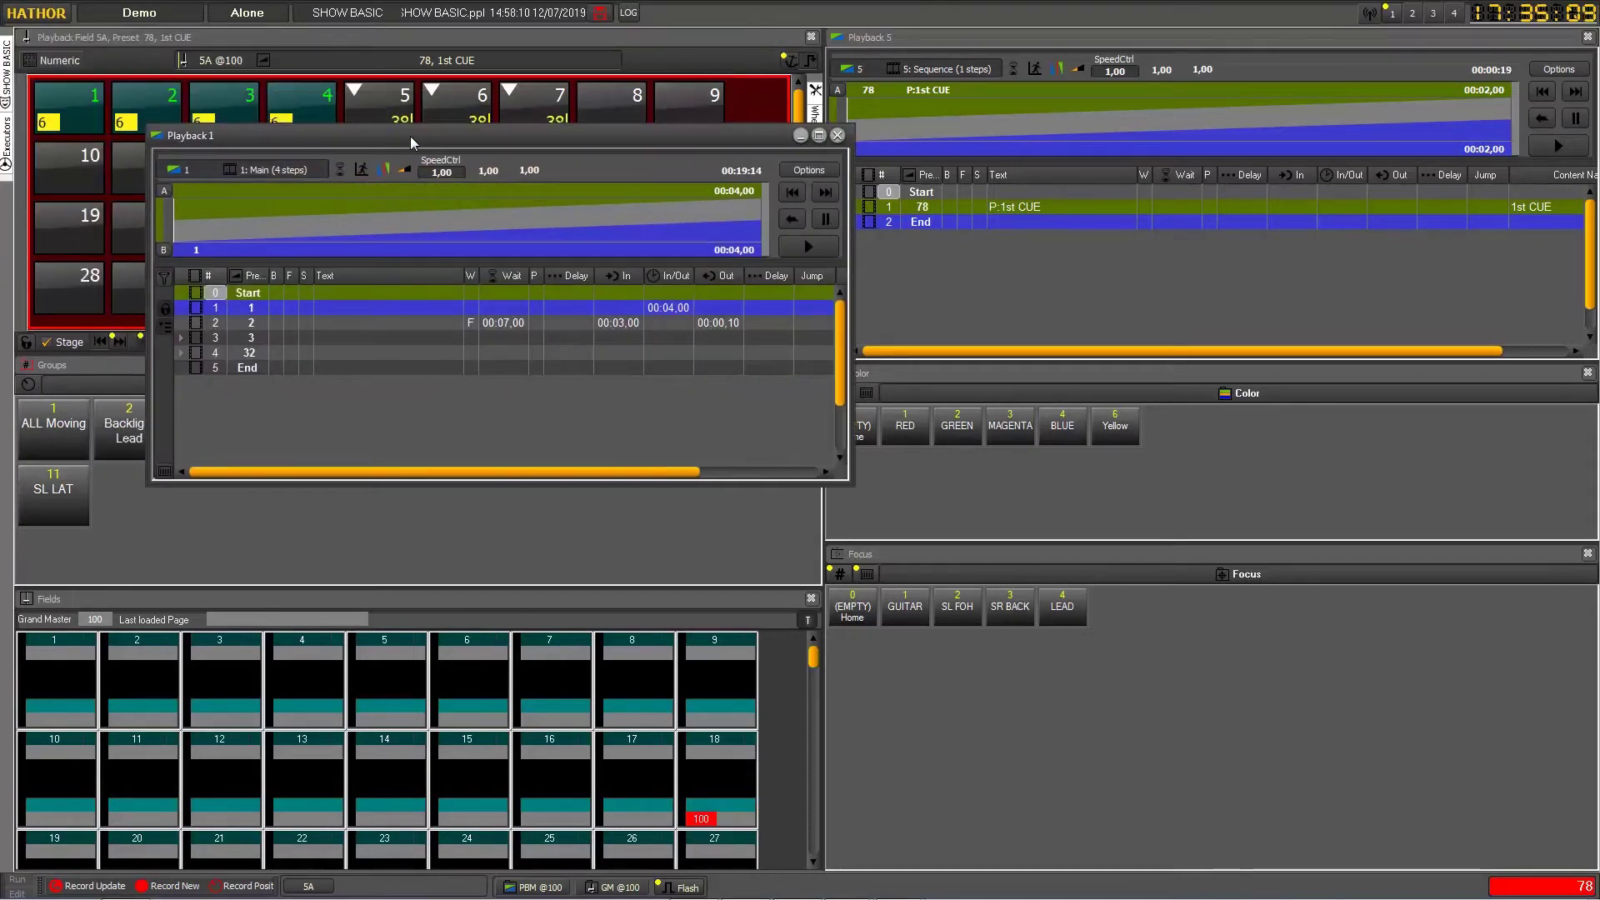
{"action": "right_click", "coordinate": [410, 137]}
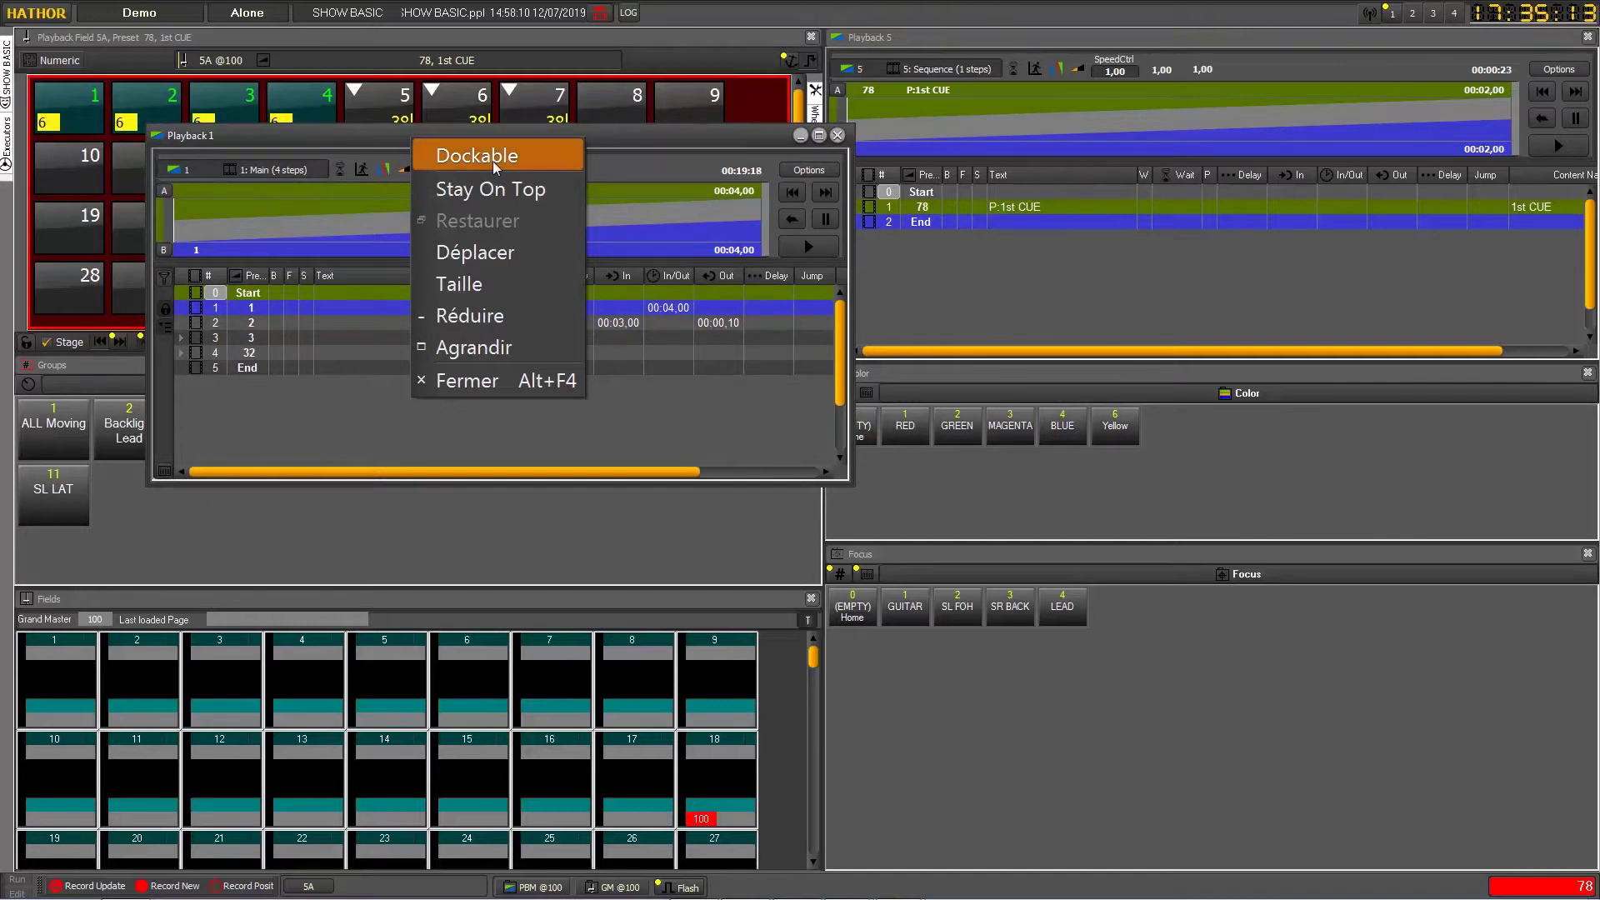
{"action": "left_click", "coordinate": [378, 135]}
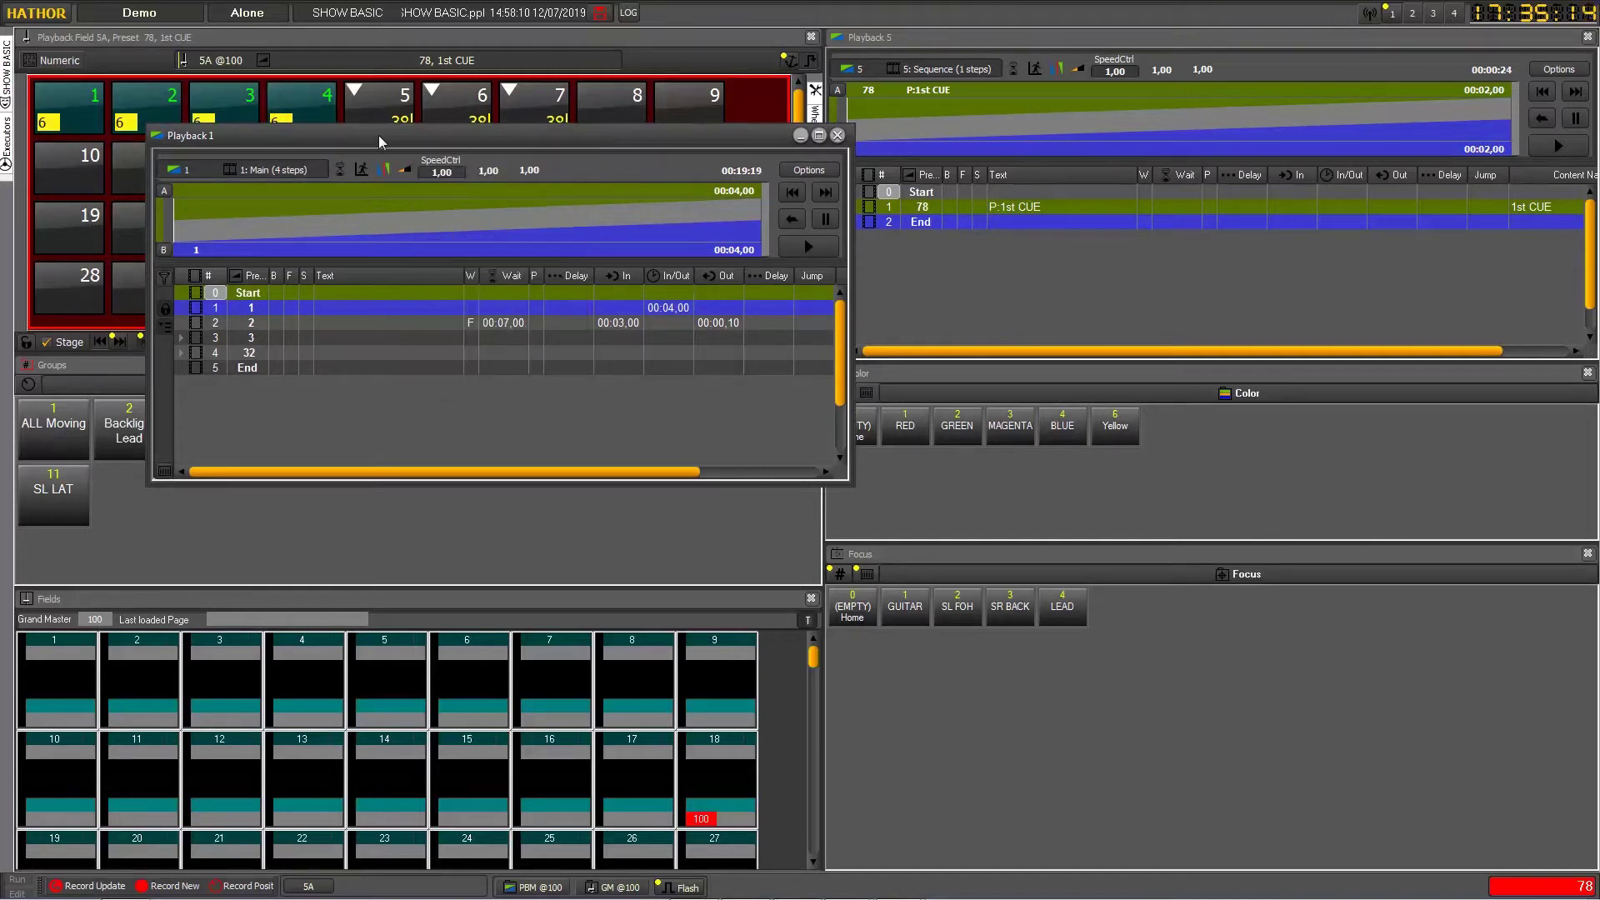
{"action": "left_click", "coordinate": [837, 135]}
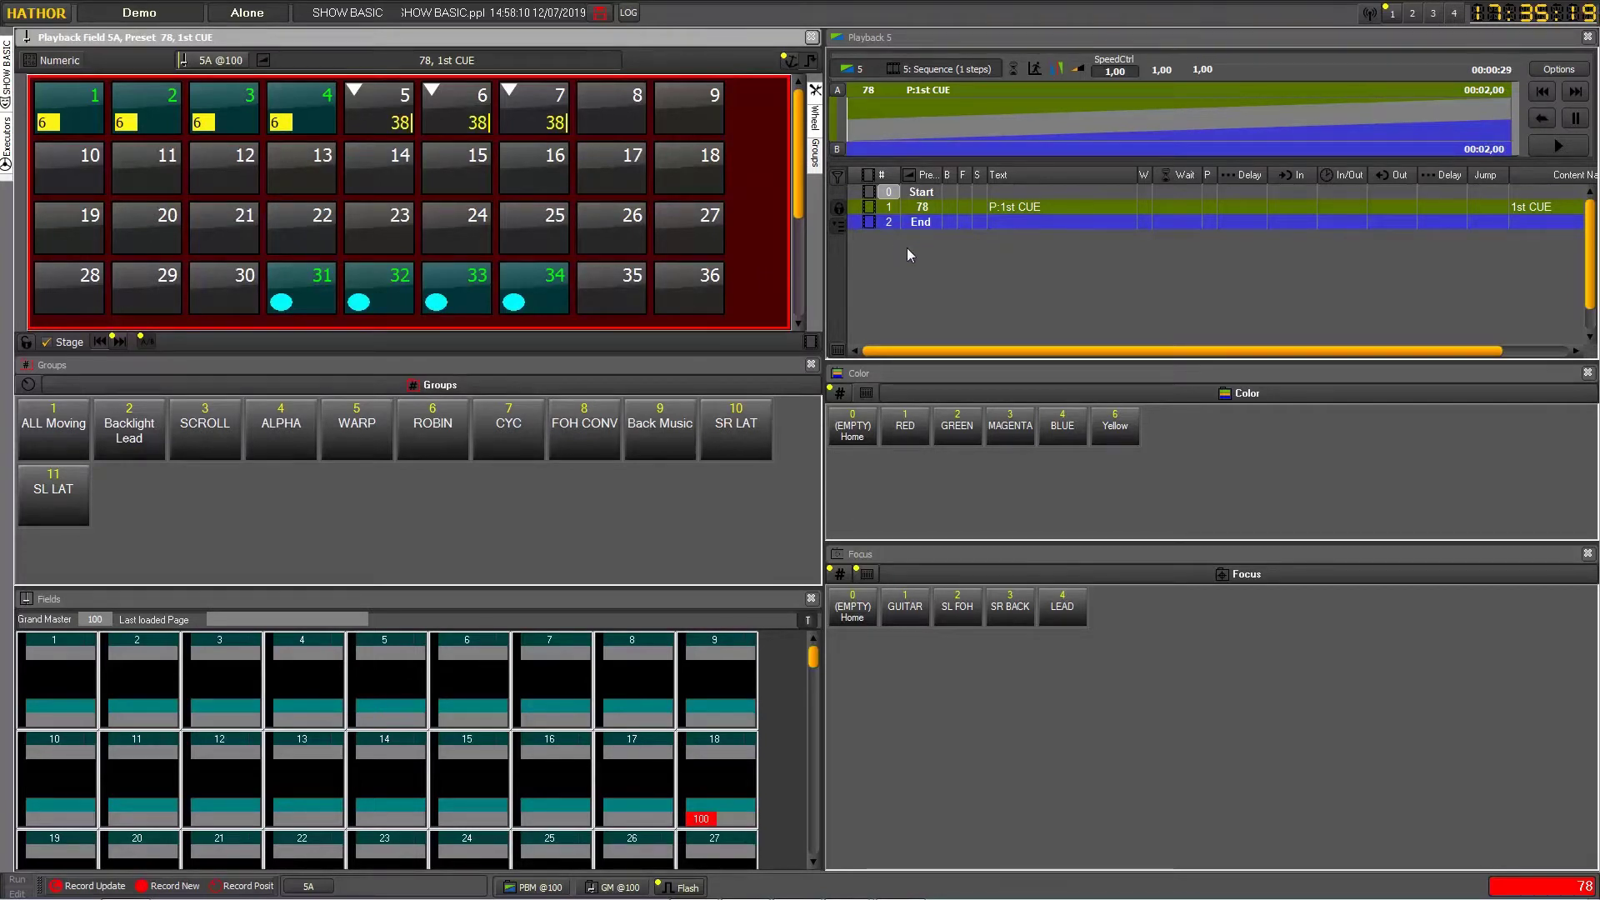
Examine the sequence position number and the preset number of the 1st CUE step in Playback 5
{"action": "left_click", "coordinate": [888, 207]}
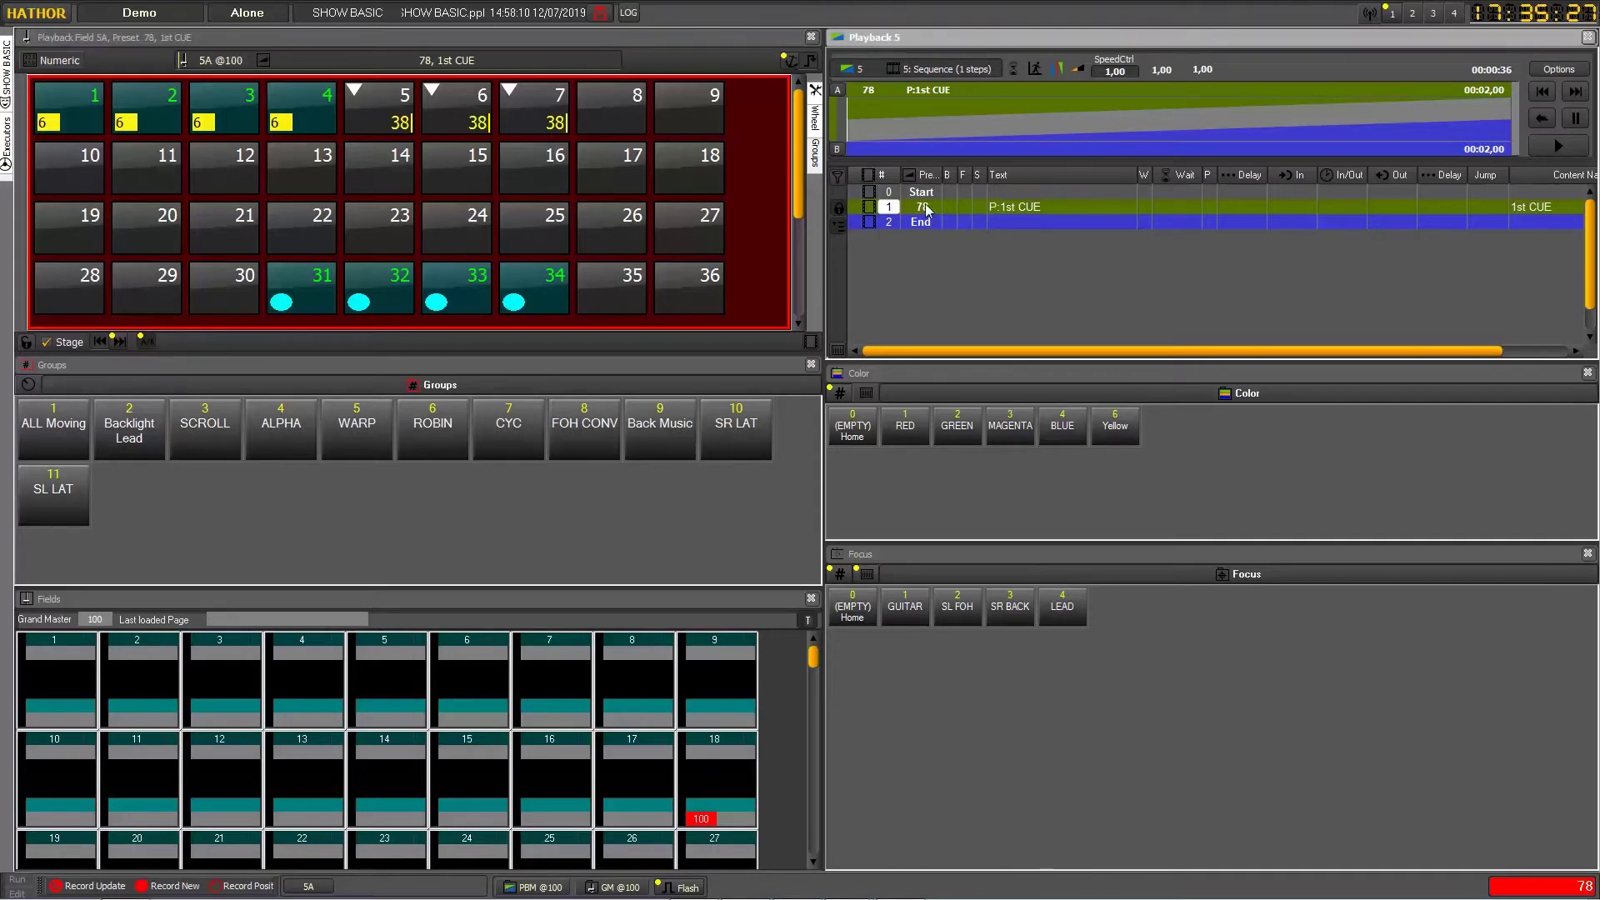
{"action": "left_click", "coordinate": [923, 207]}
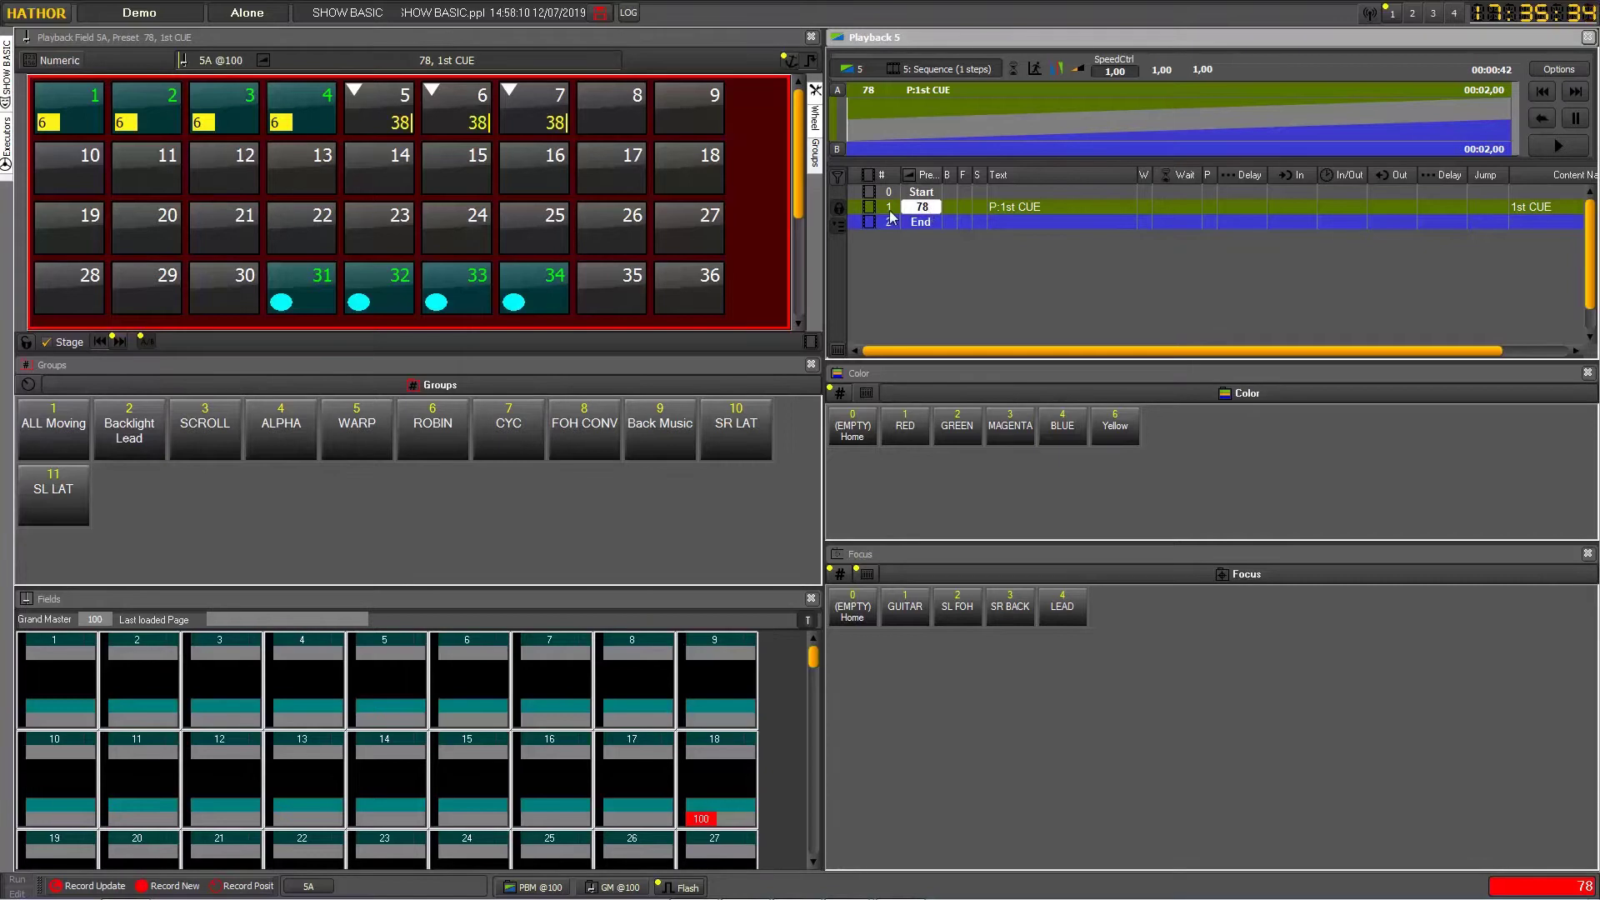
{"action": "left_click", "coordinate": [888, 209]}
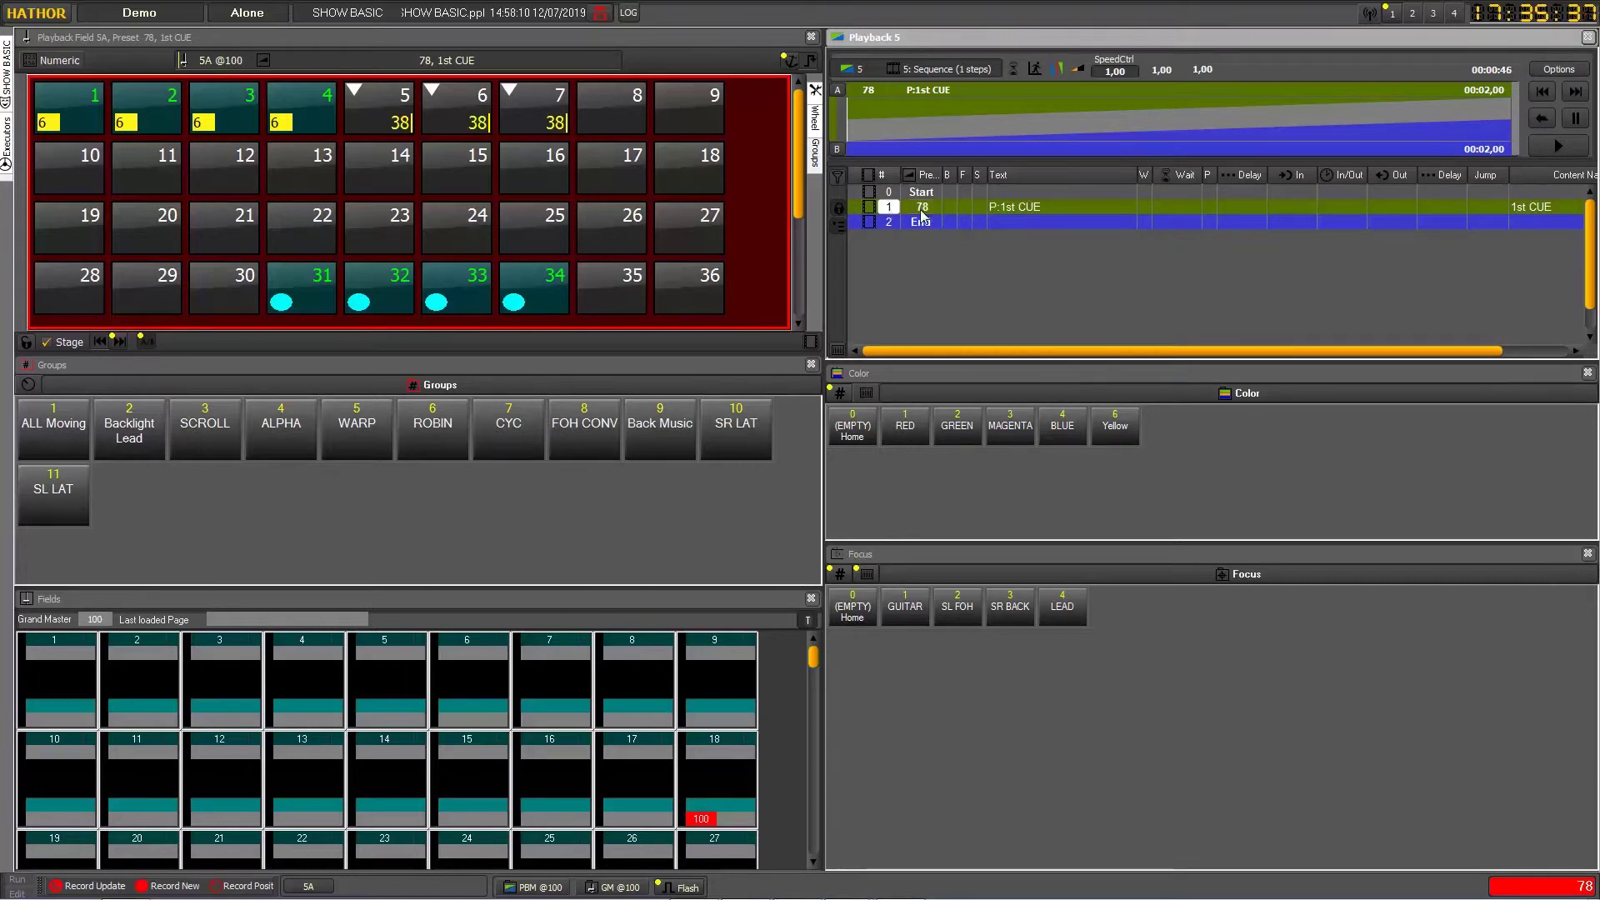
{"action": "left_click", "coordinate": [922, 213]}
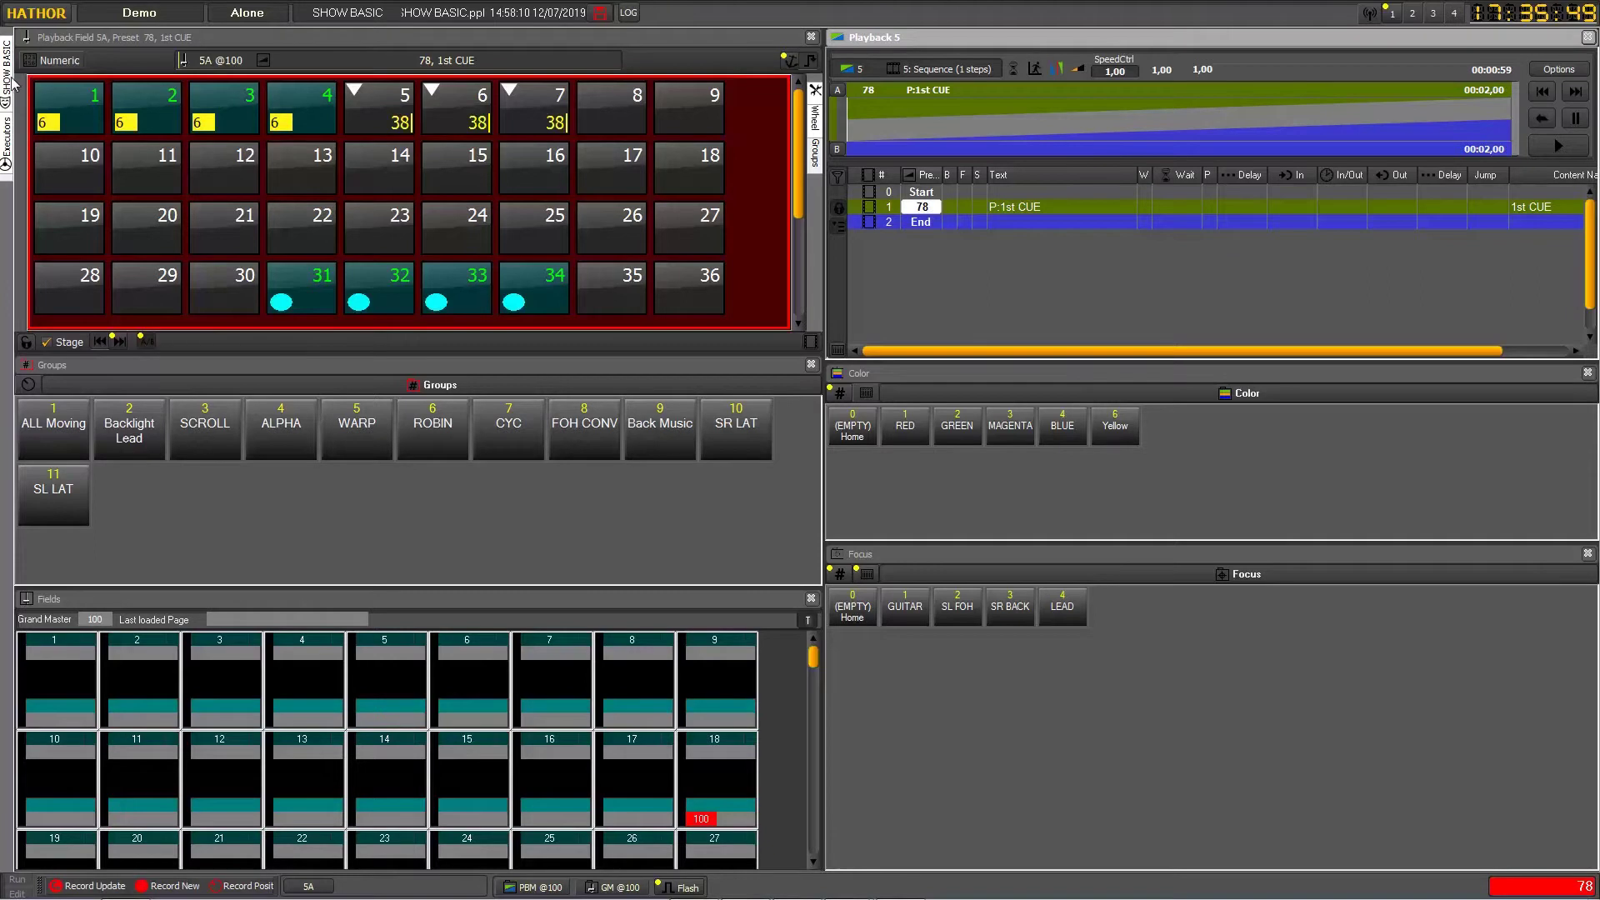
Pin the SHOW BASIC browser open and expand its Presets list, selecting Preset 1
{"action": "mouse_move", "coordinate": [11, 76]}
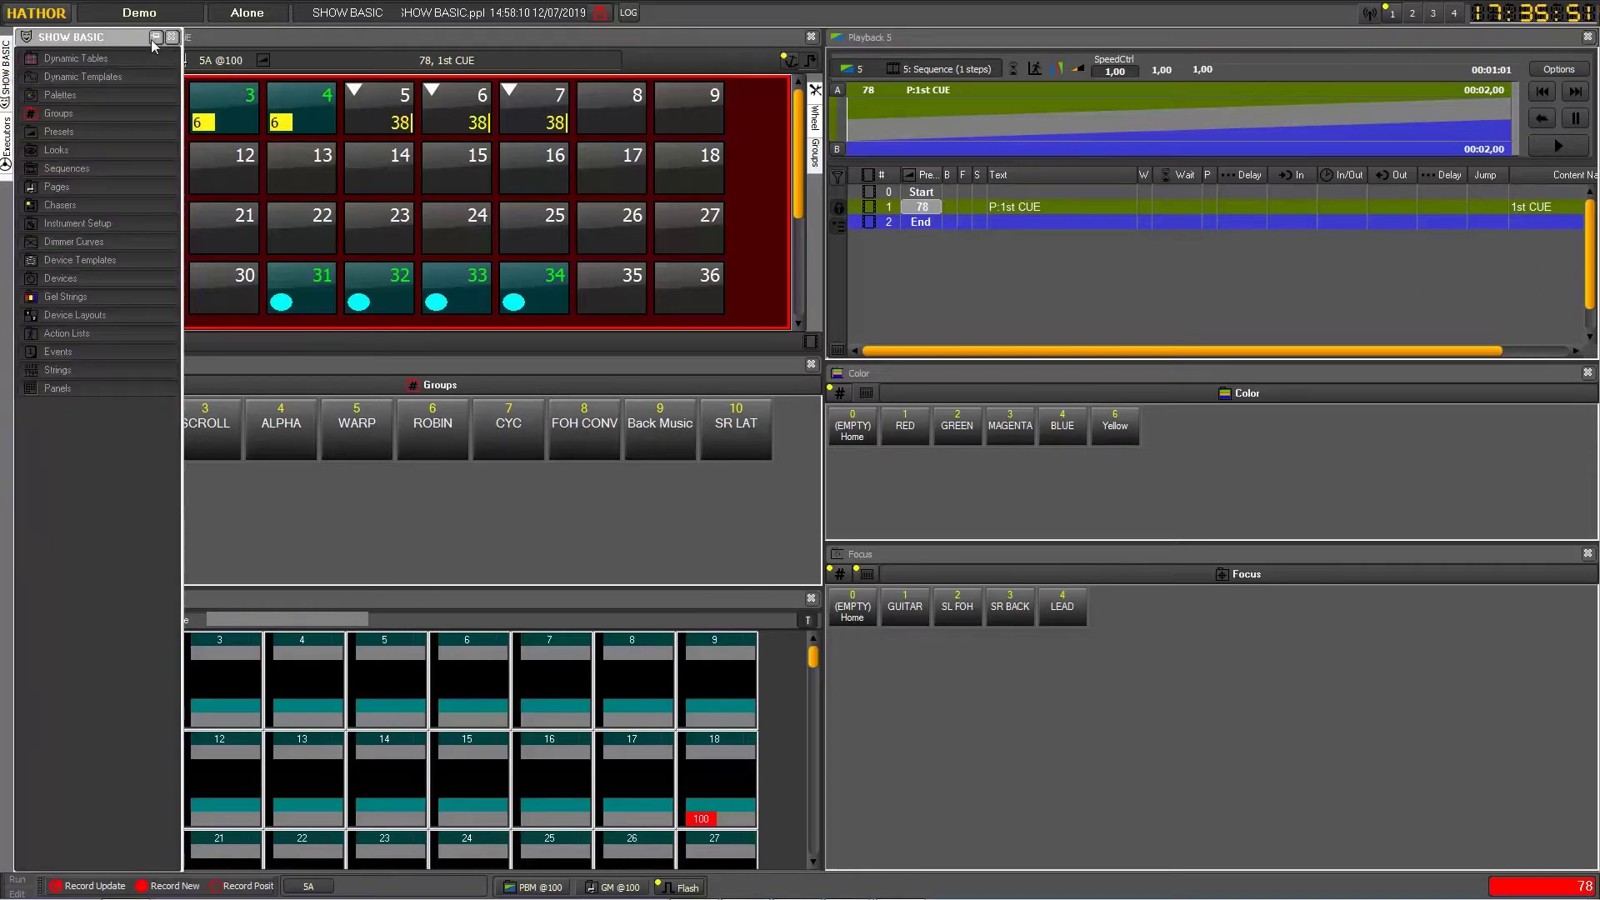
{"action": "left_click", "coordinate": [153, 38]}
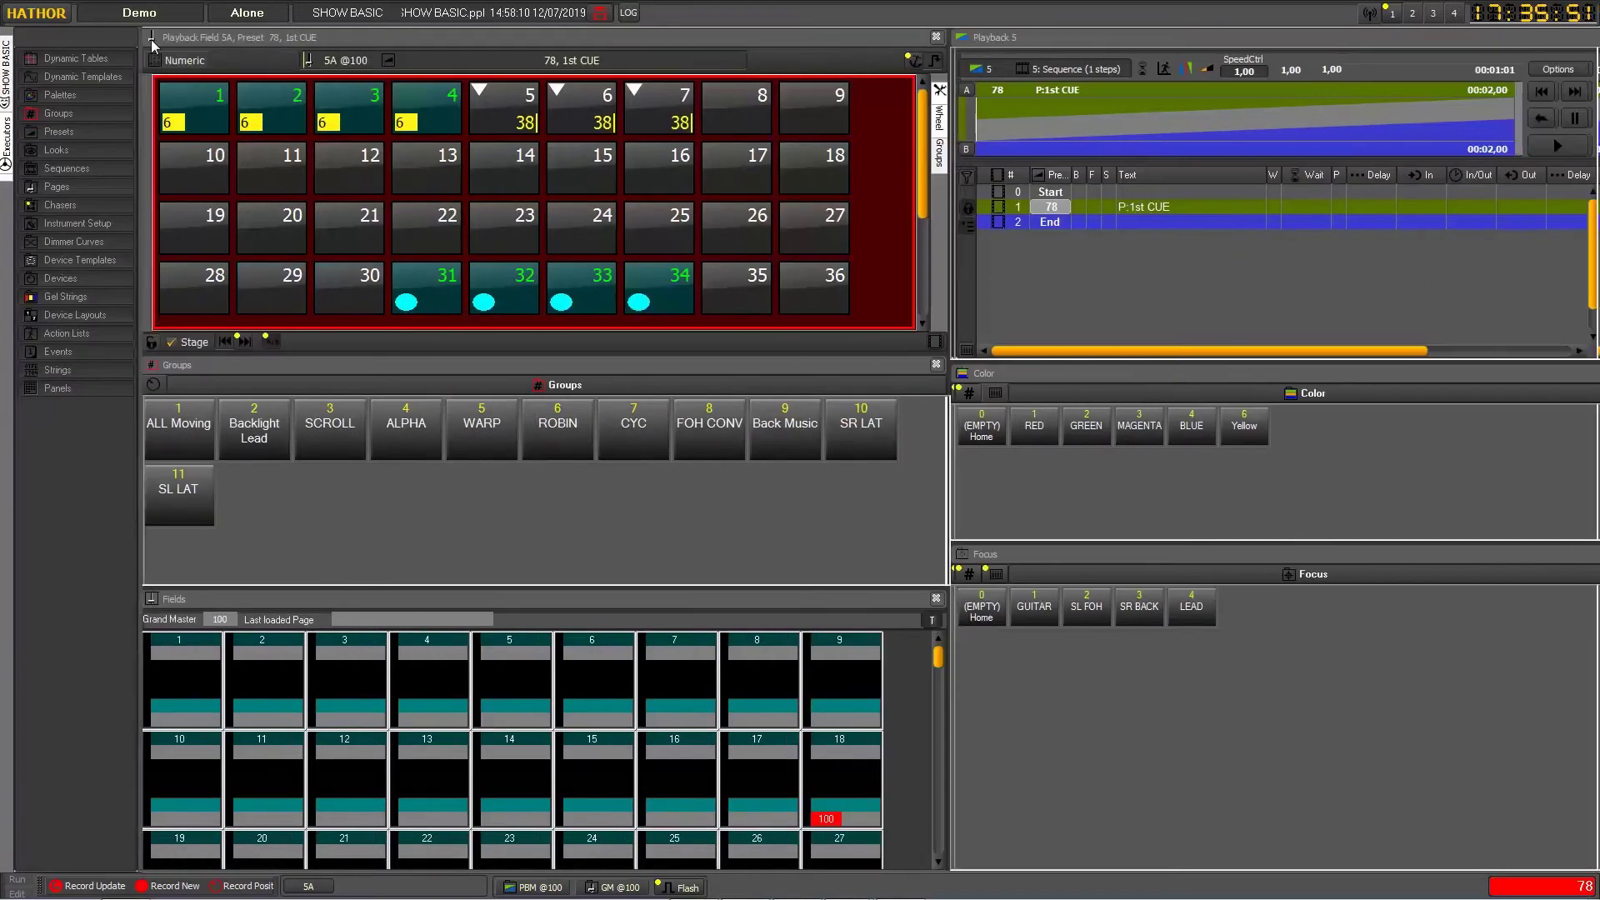
{"action": "left_click", "coordinate": [76, 134]}
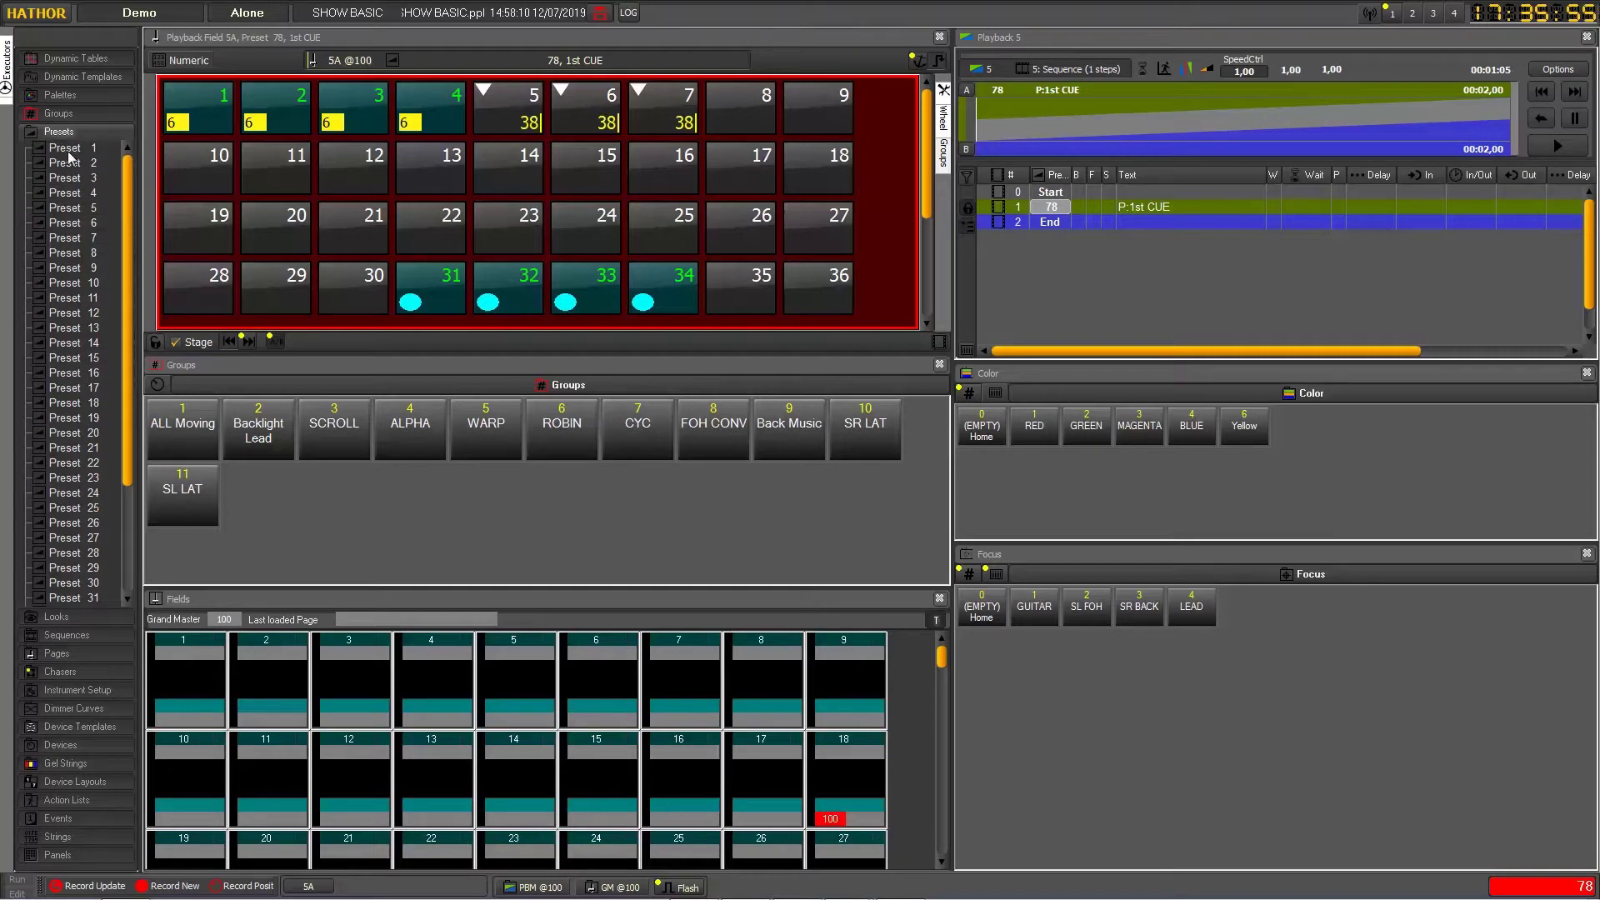
{"action": "left_click", "coordinate": [70, 154]}
Edit preset 78 from the Playback 5 sequence, set channel 6 to level 50, and record the update
{"action": "right_click", "coordinate": [1053, 208]}
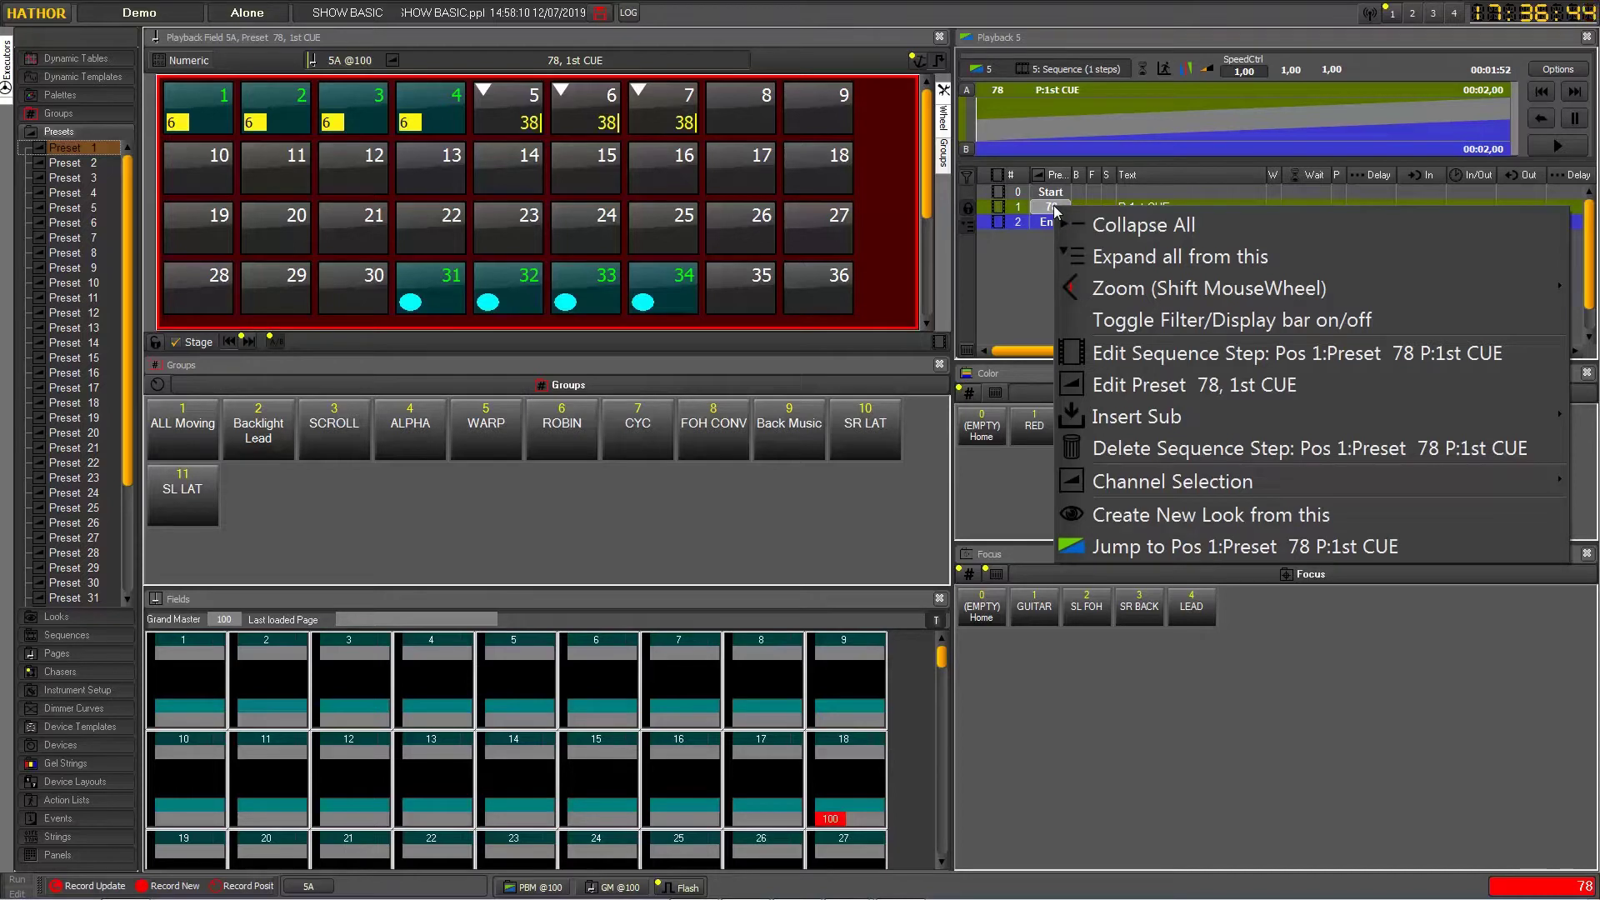
{"action": "left_click", "coordinate": [1139, 386]}
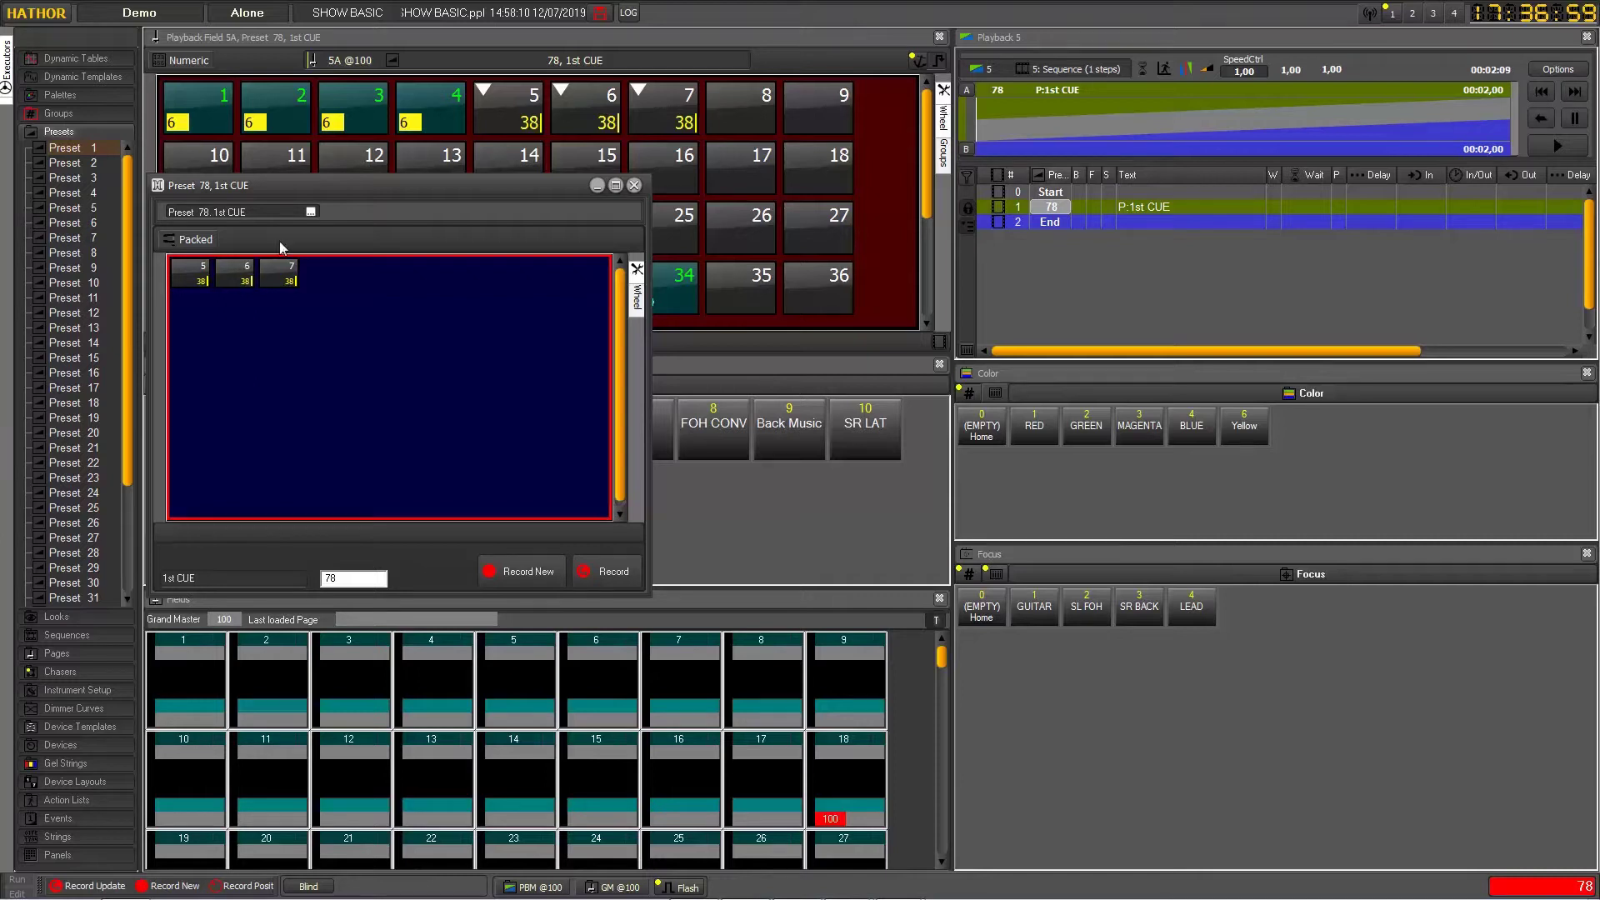
{"action": "left_click", "coordinate": [242, 285]}
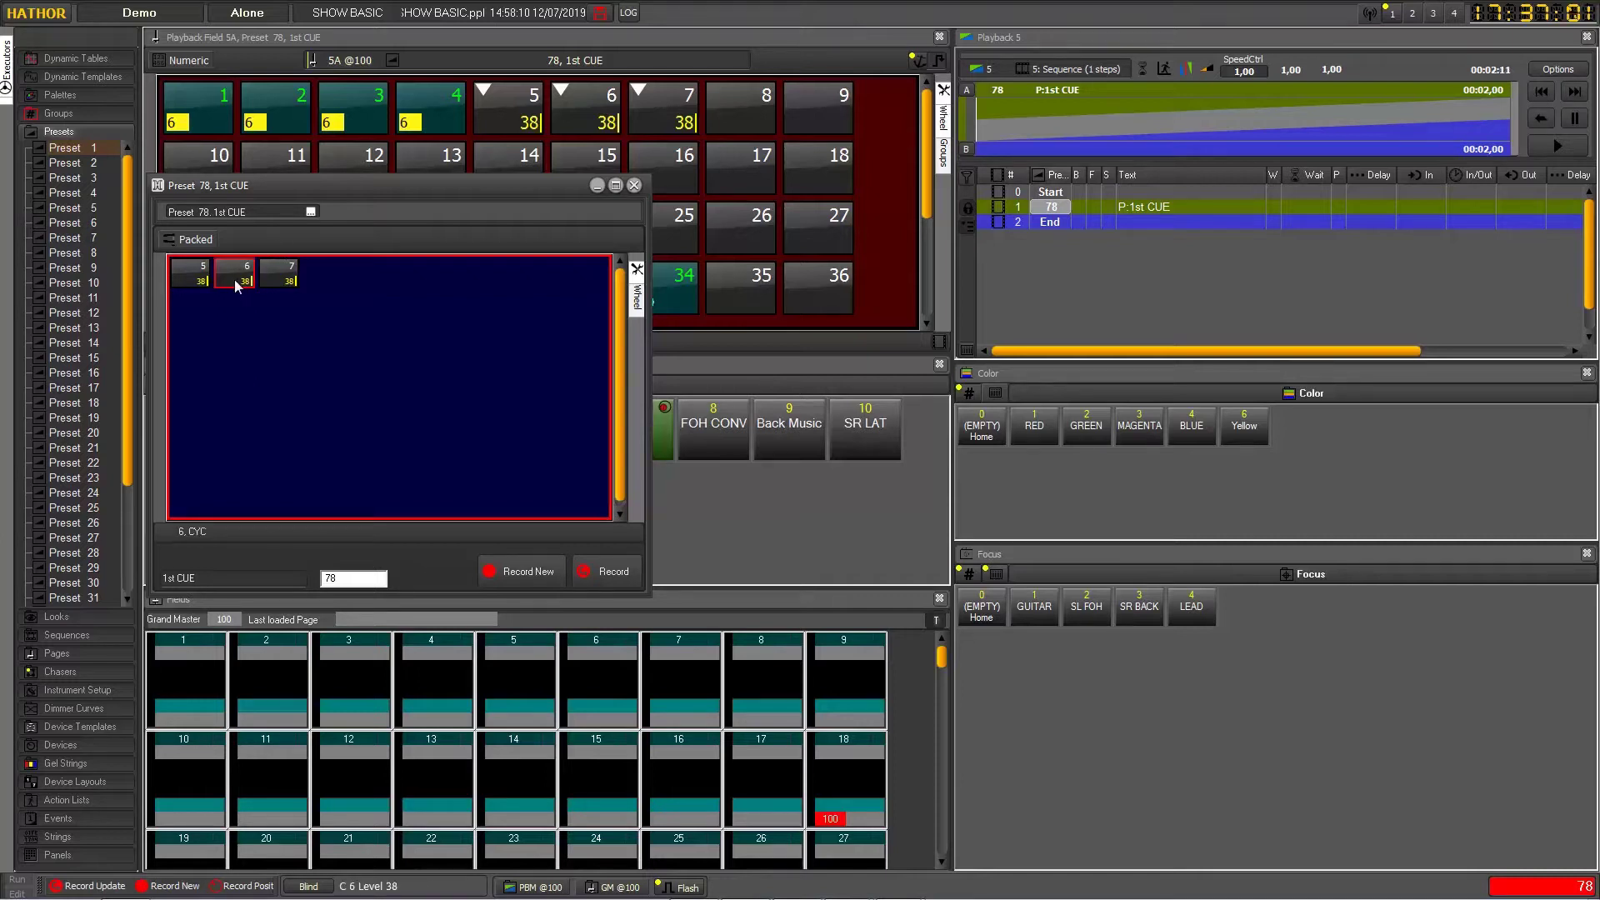
{"action": "scroll", "coordinate": [245, 312], "scroll_direction": "up", "scroll_amount": 11}
{"action": "left_click", "coordinate": [602, 573]}
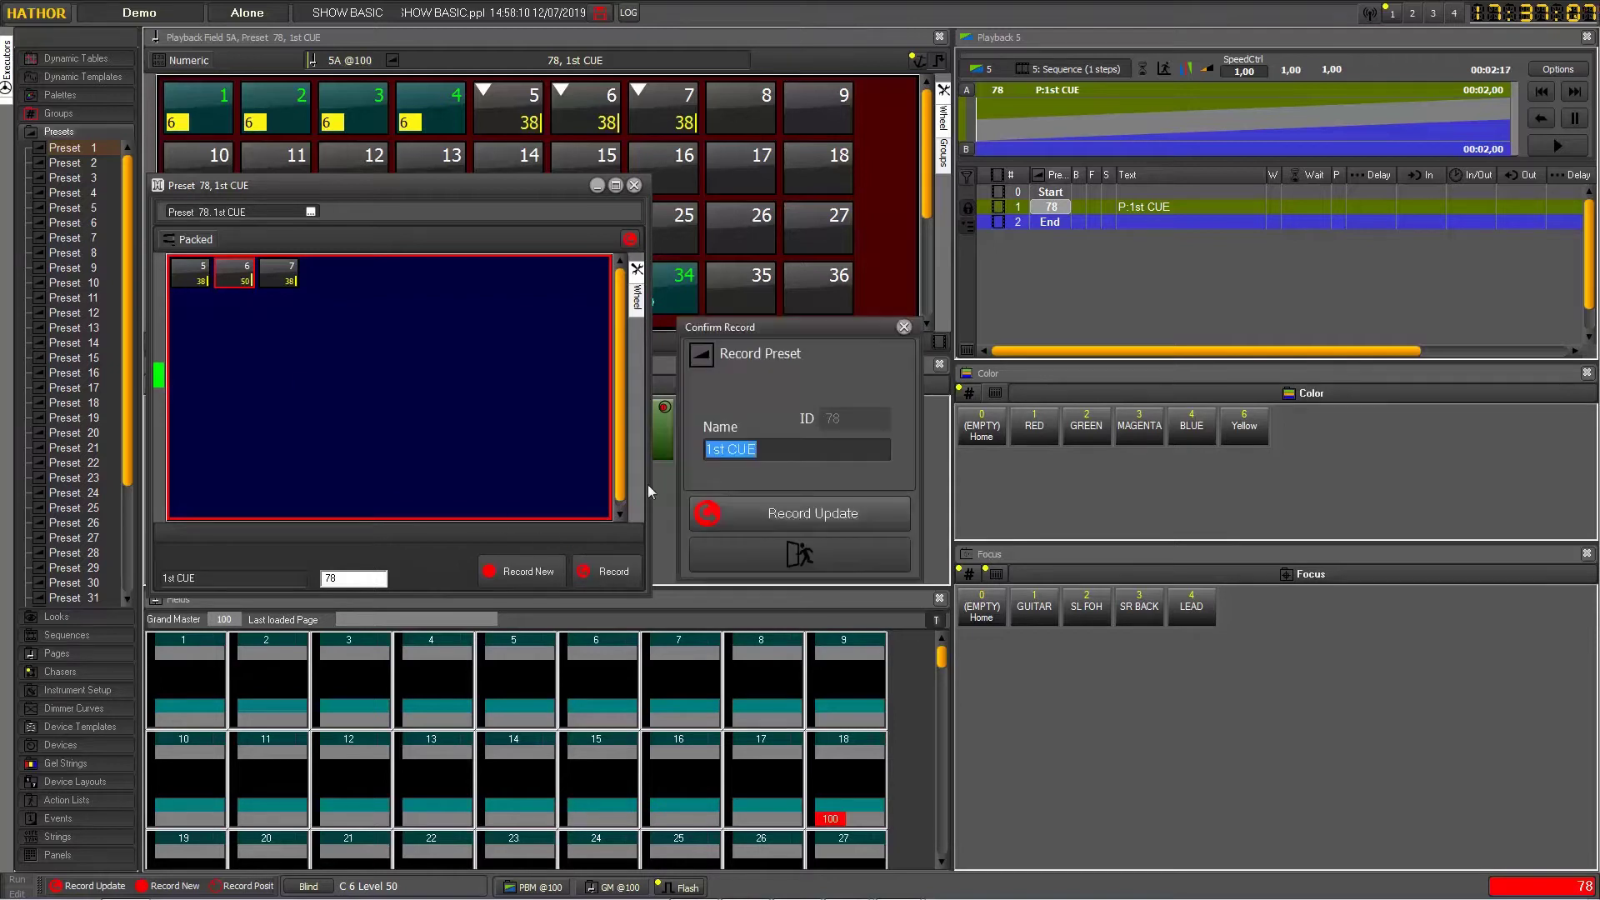
{"action": "left_click", "coordinate": [807, 512]}
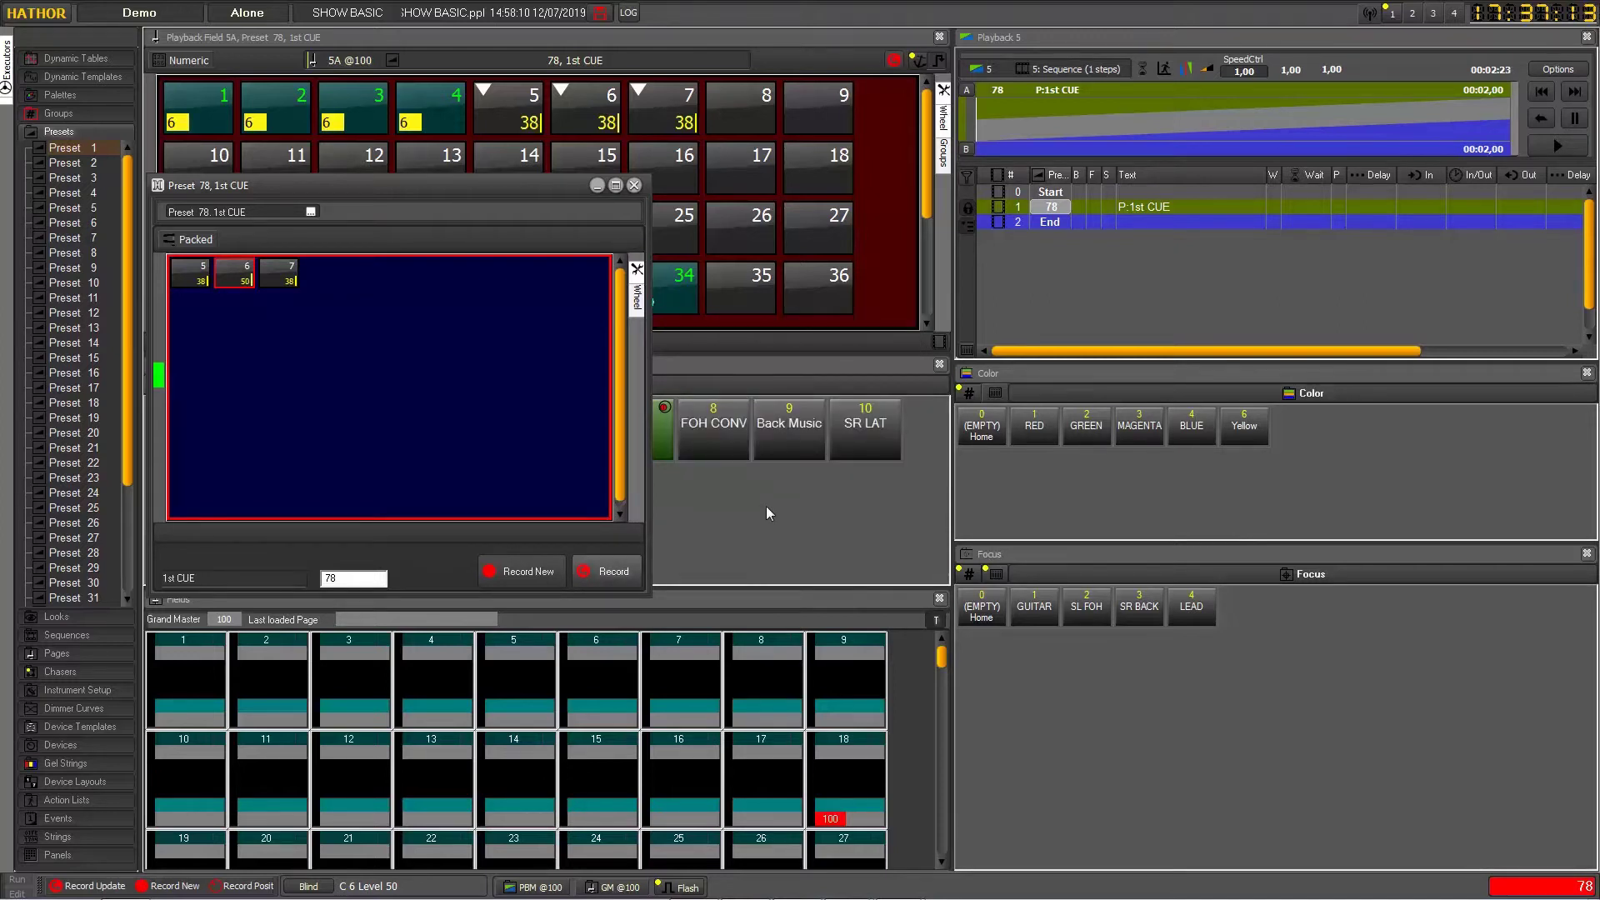
{"action": "left_click", "coordinate": [634, 185]}
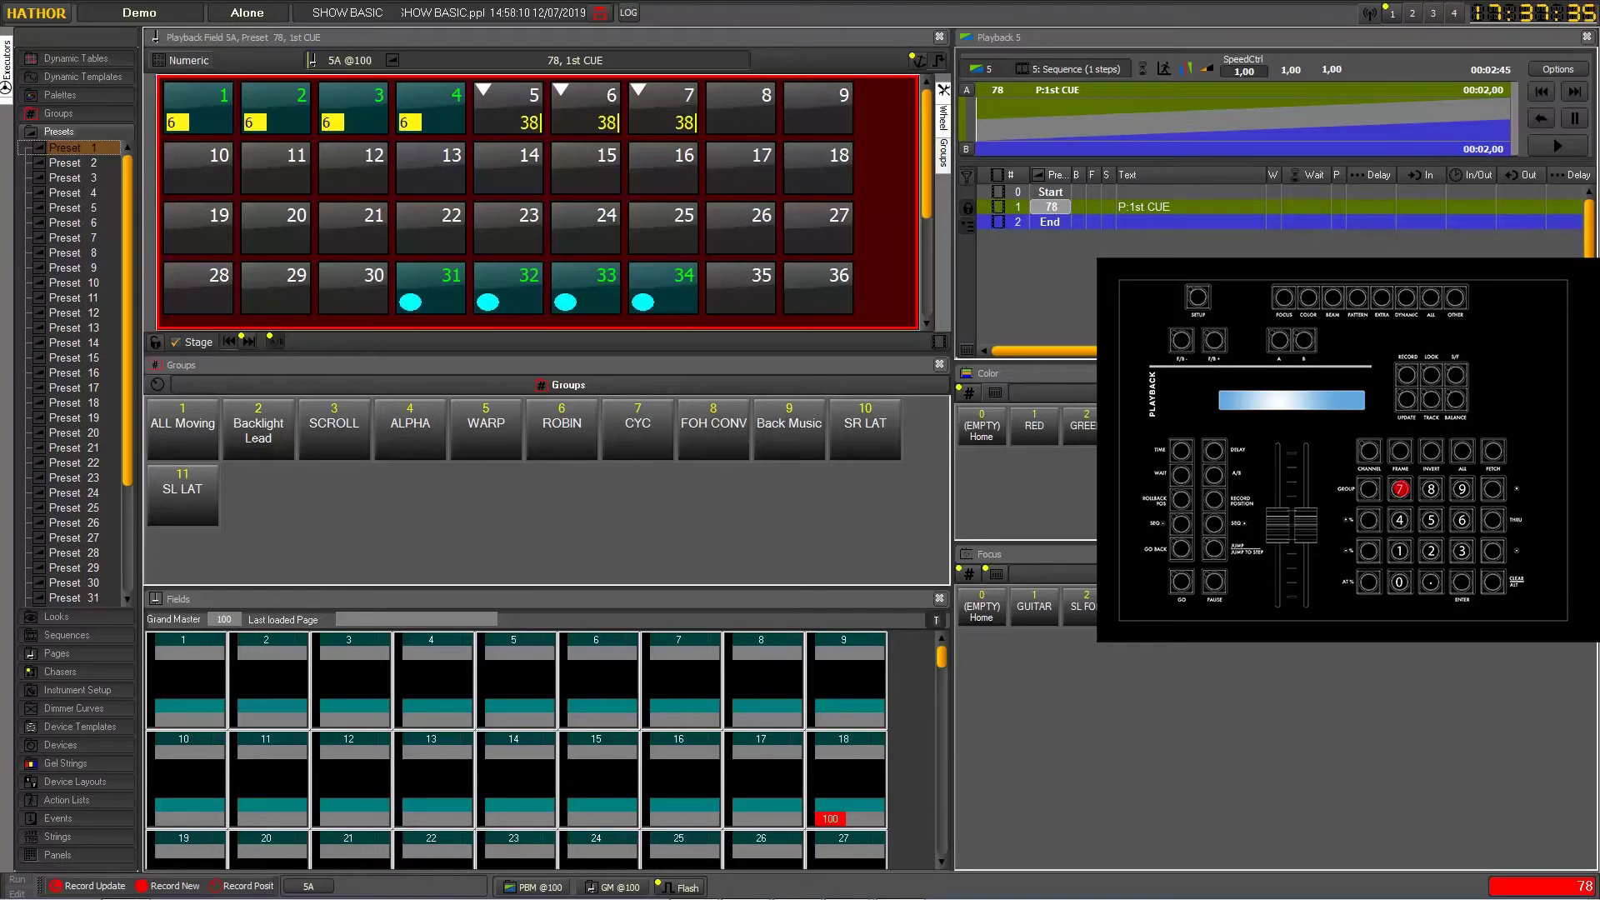
Open the editor for preset 78 by its number, check the channel levels, and close it
{"action": "key", "text": "7"}
{"action": "key", "text": "8"}
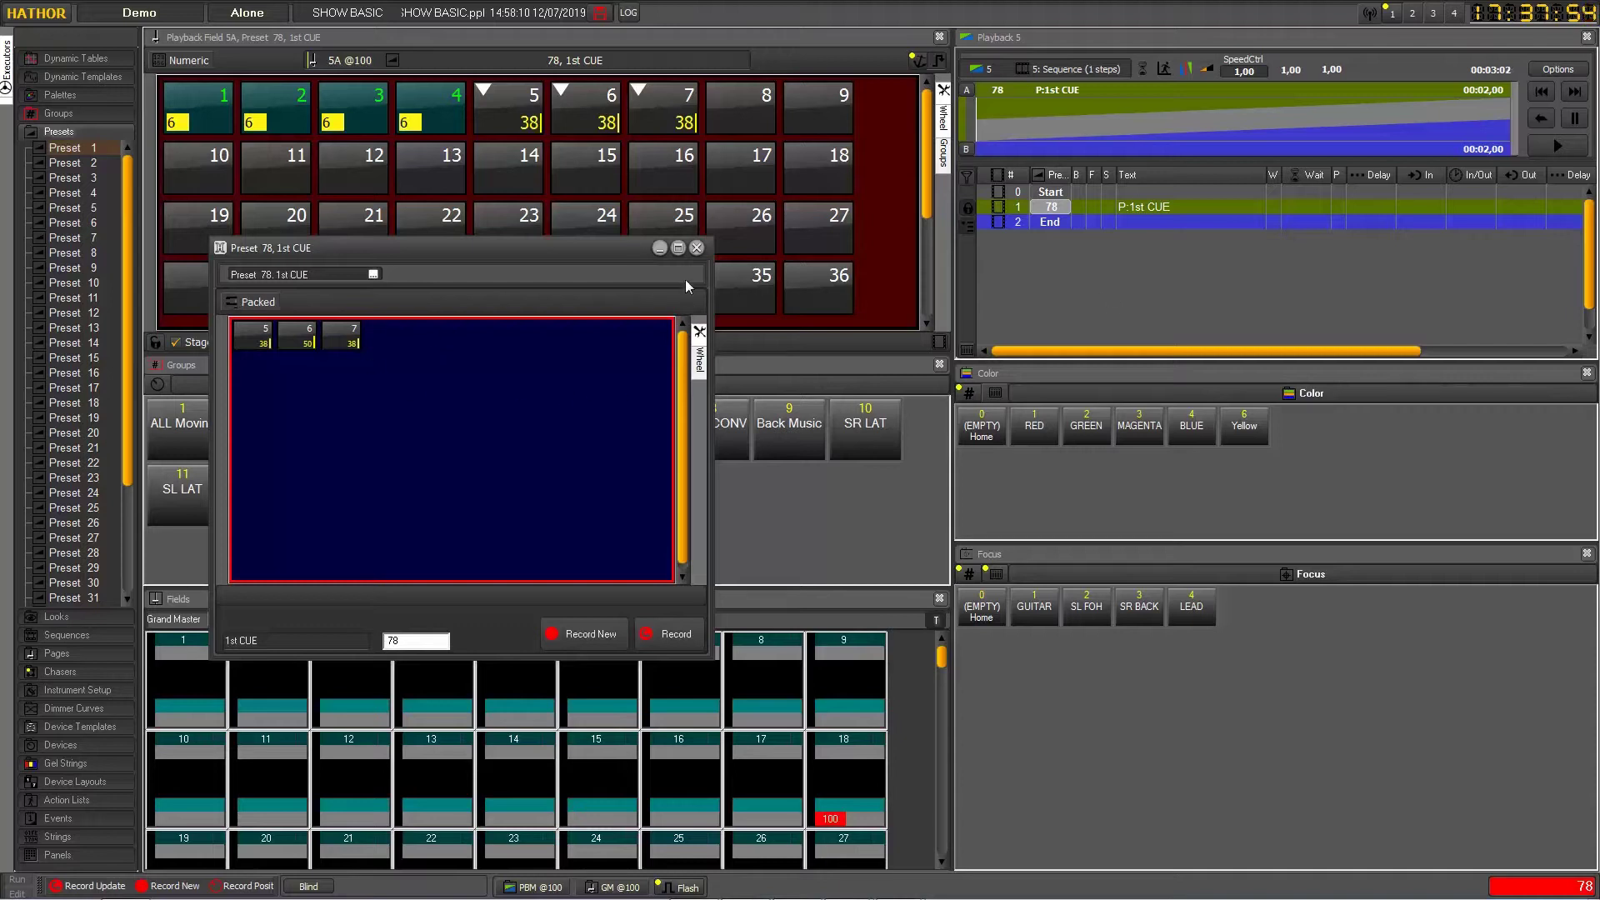
{"action": "left_click", "coordinate": [697, 248]}
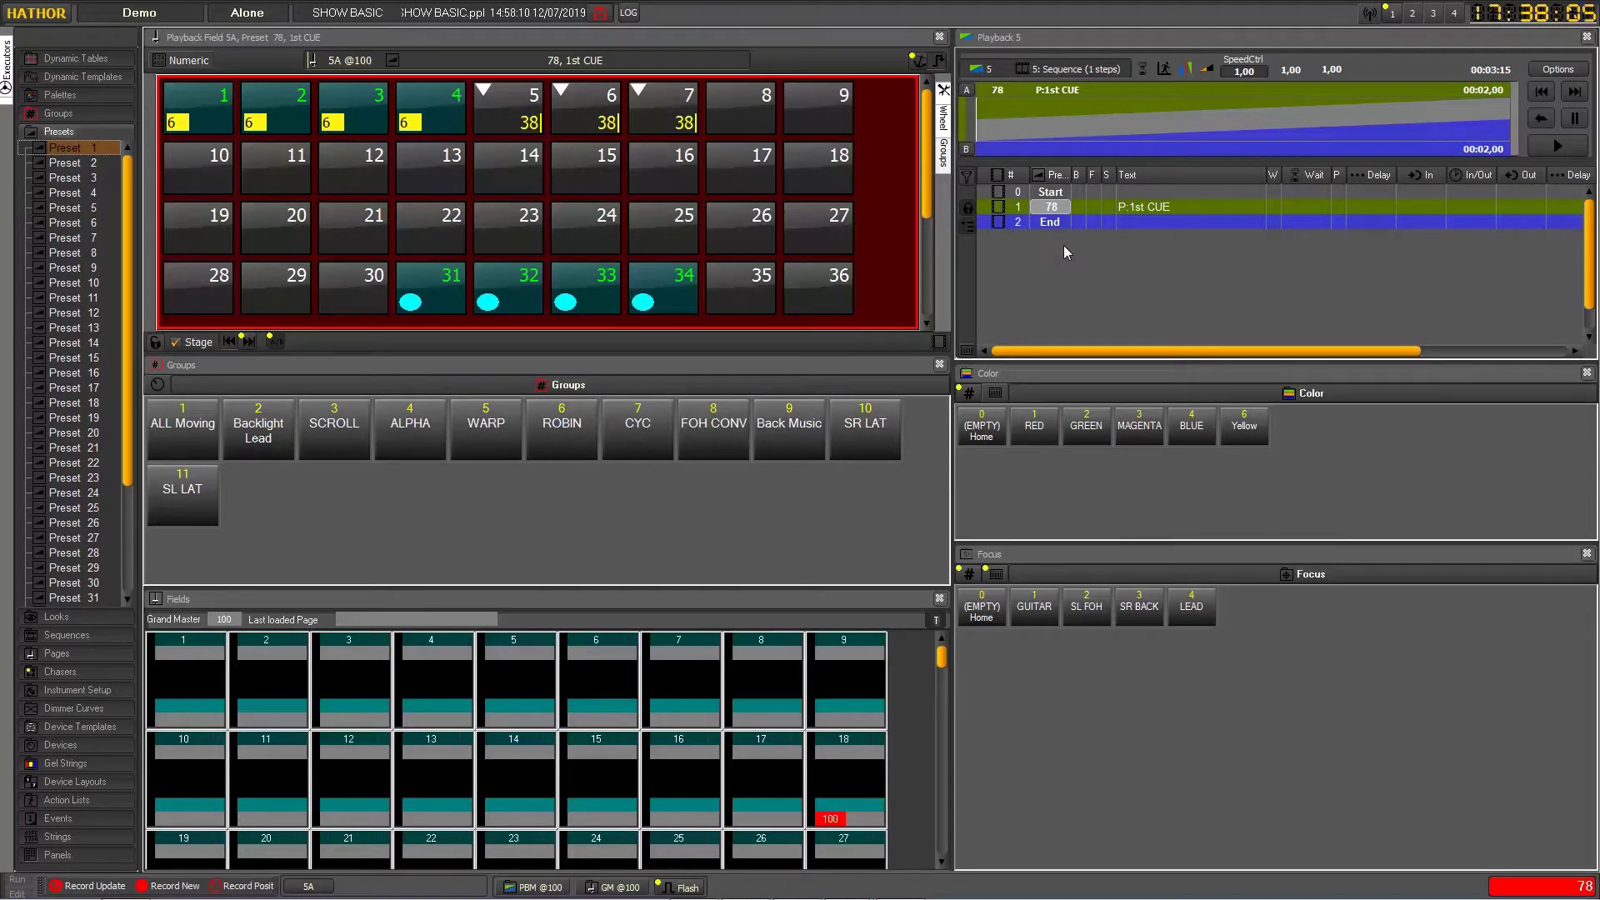
Return Playback 5 to the start of its sequence, run the 1st CUE, and go back to the start
{"action": "left_click", "coordinate": [1542, 88]}
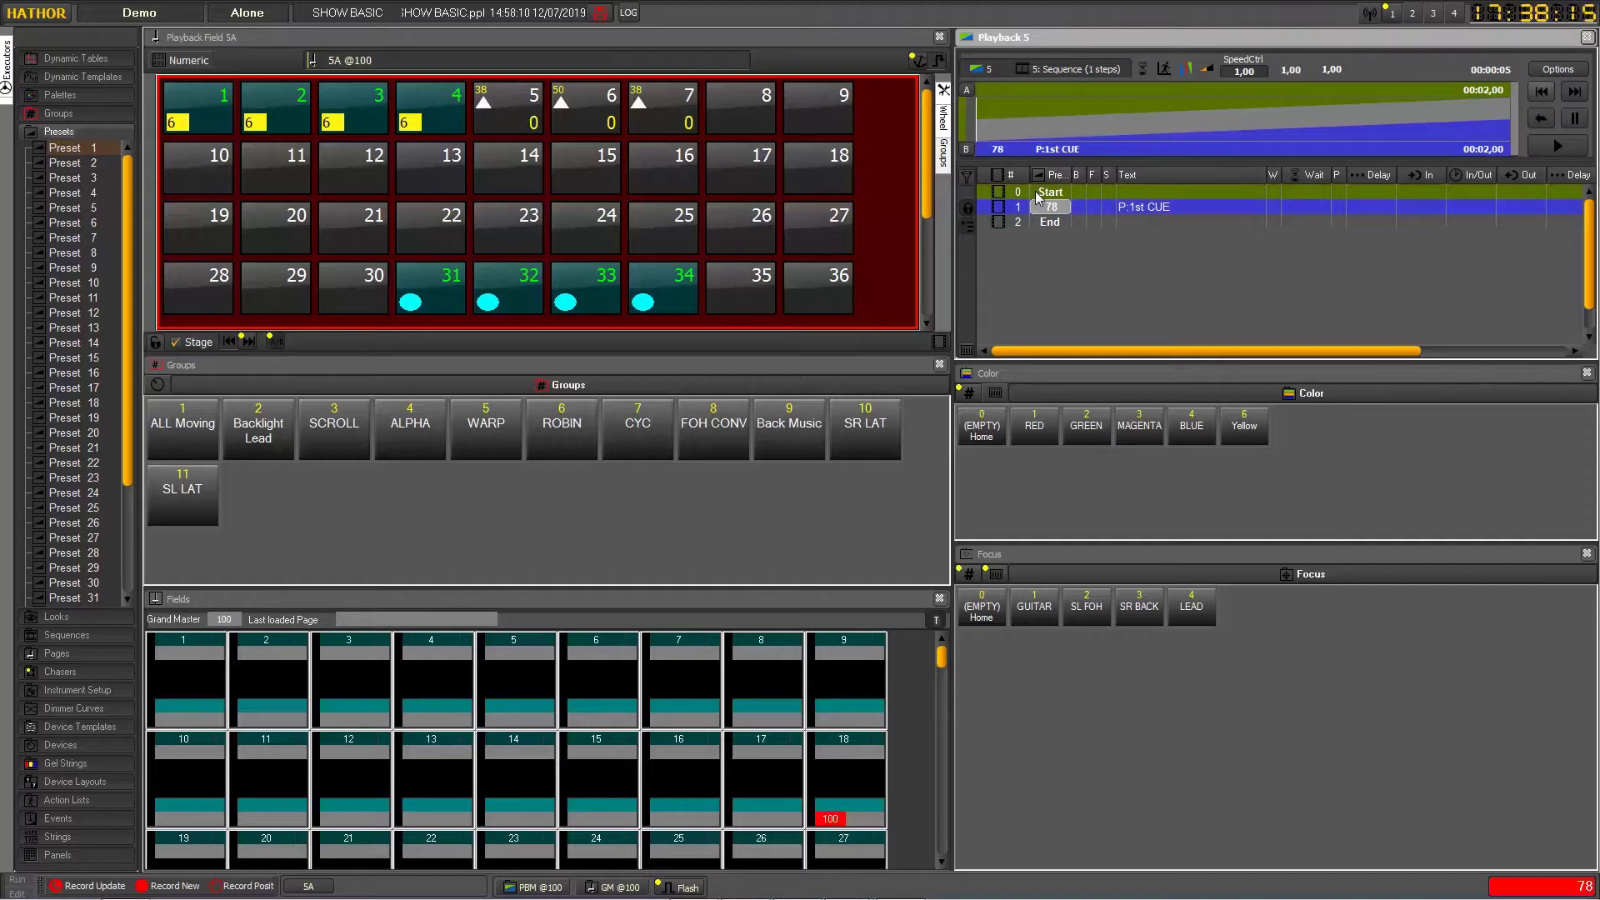
{"action": "left_click", "coordinate": [1561, 148]}
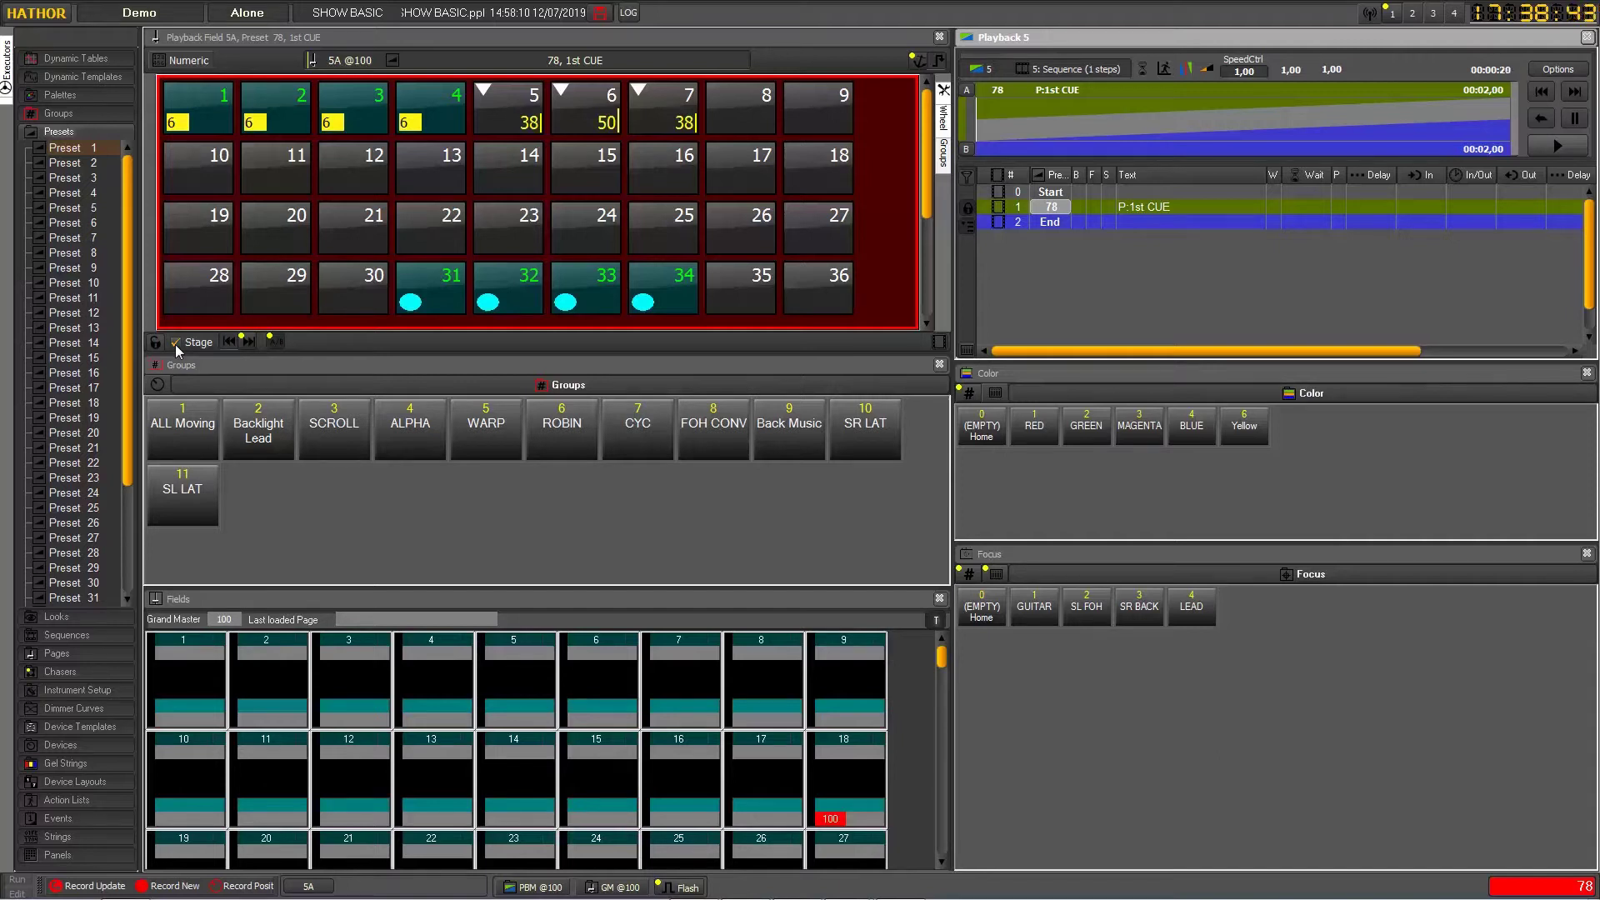
{"action": "left_click", "coordinate": [1547, 91]}
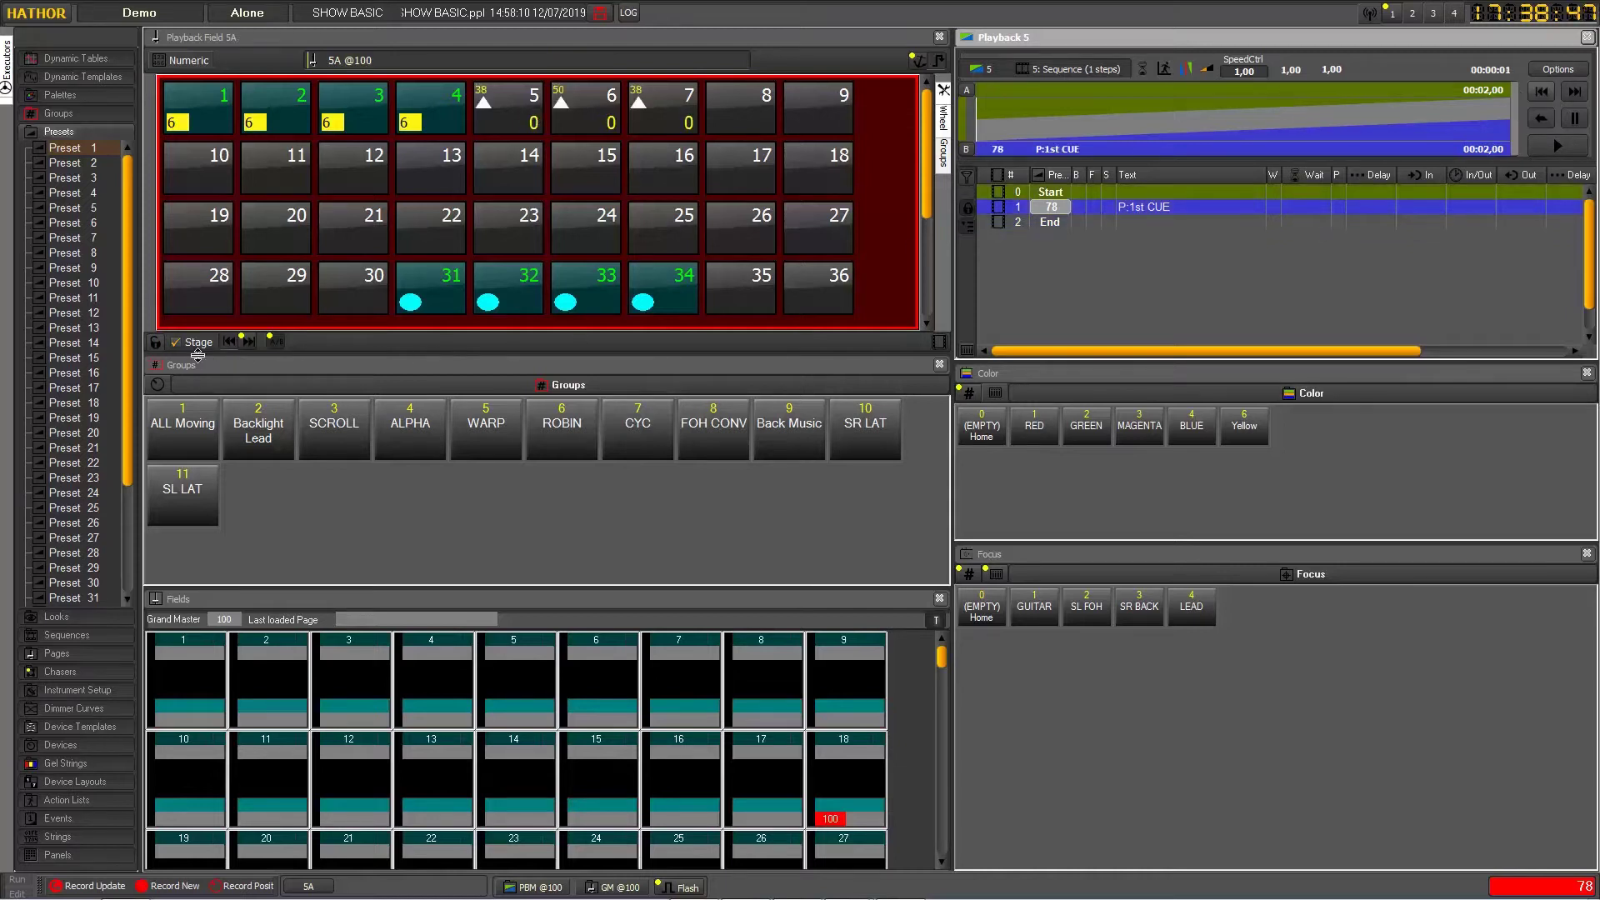
Run the 1st CUE on Playback 5 with the Stage option turned off, and turn Stage back on
{"action": "left_click", "coordinate": [176, 342]}
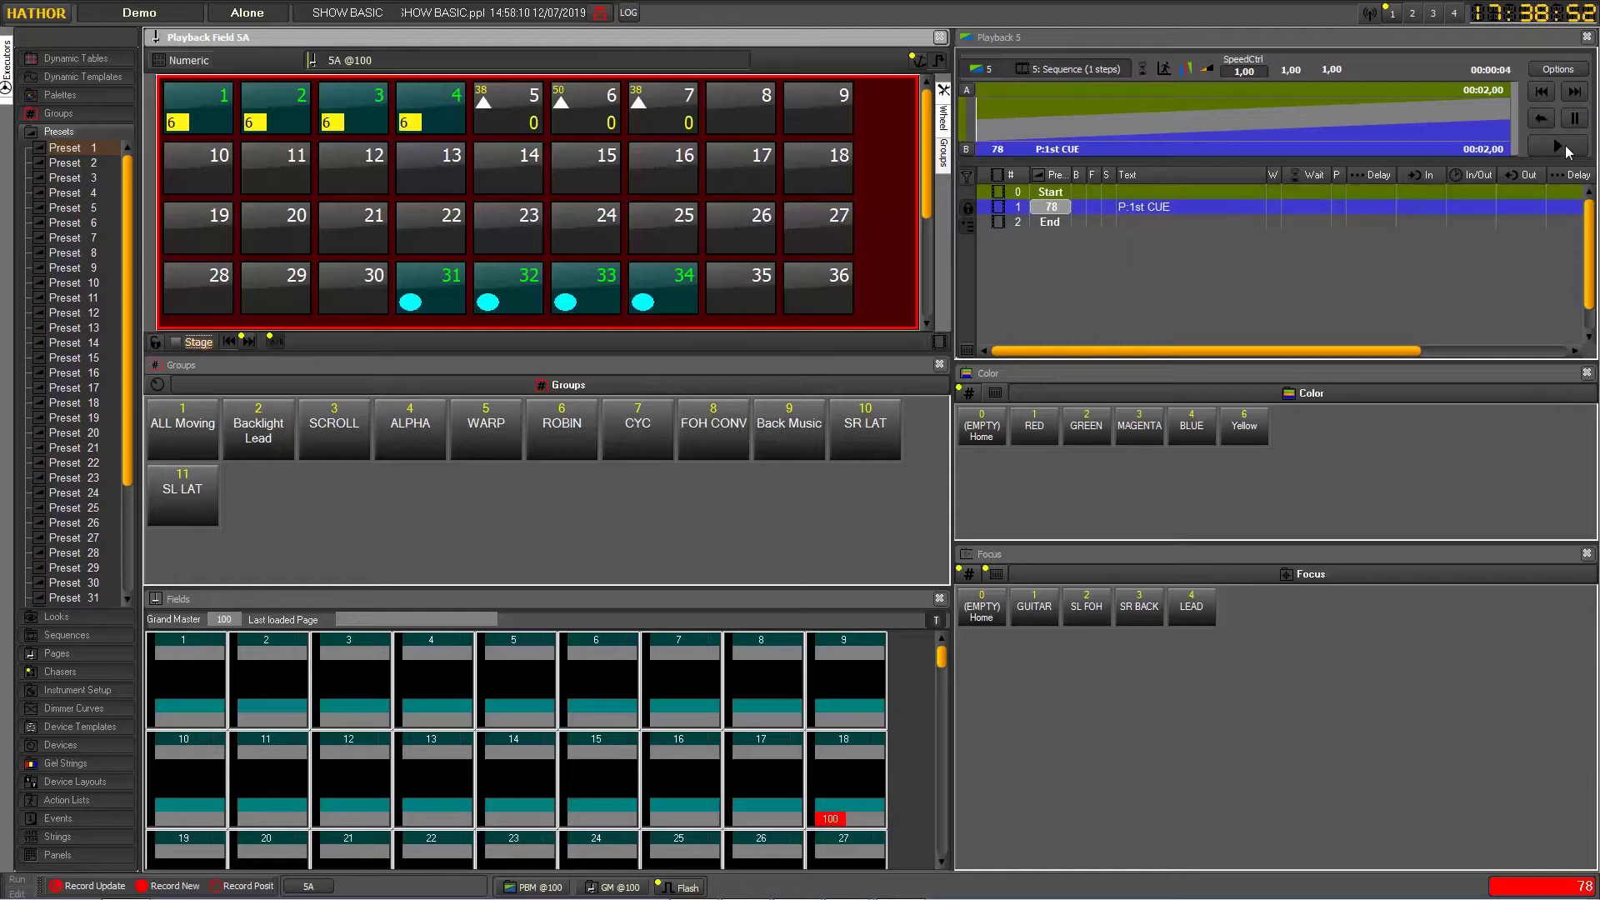
{"action": "left_click", "coordinate": [1566, 151]}
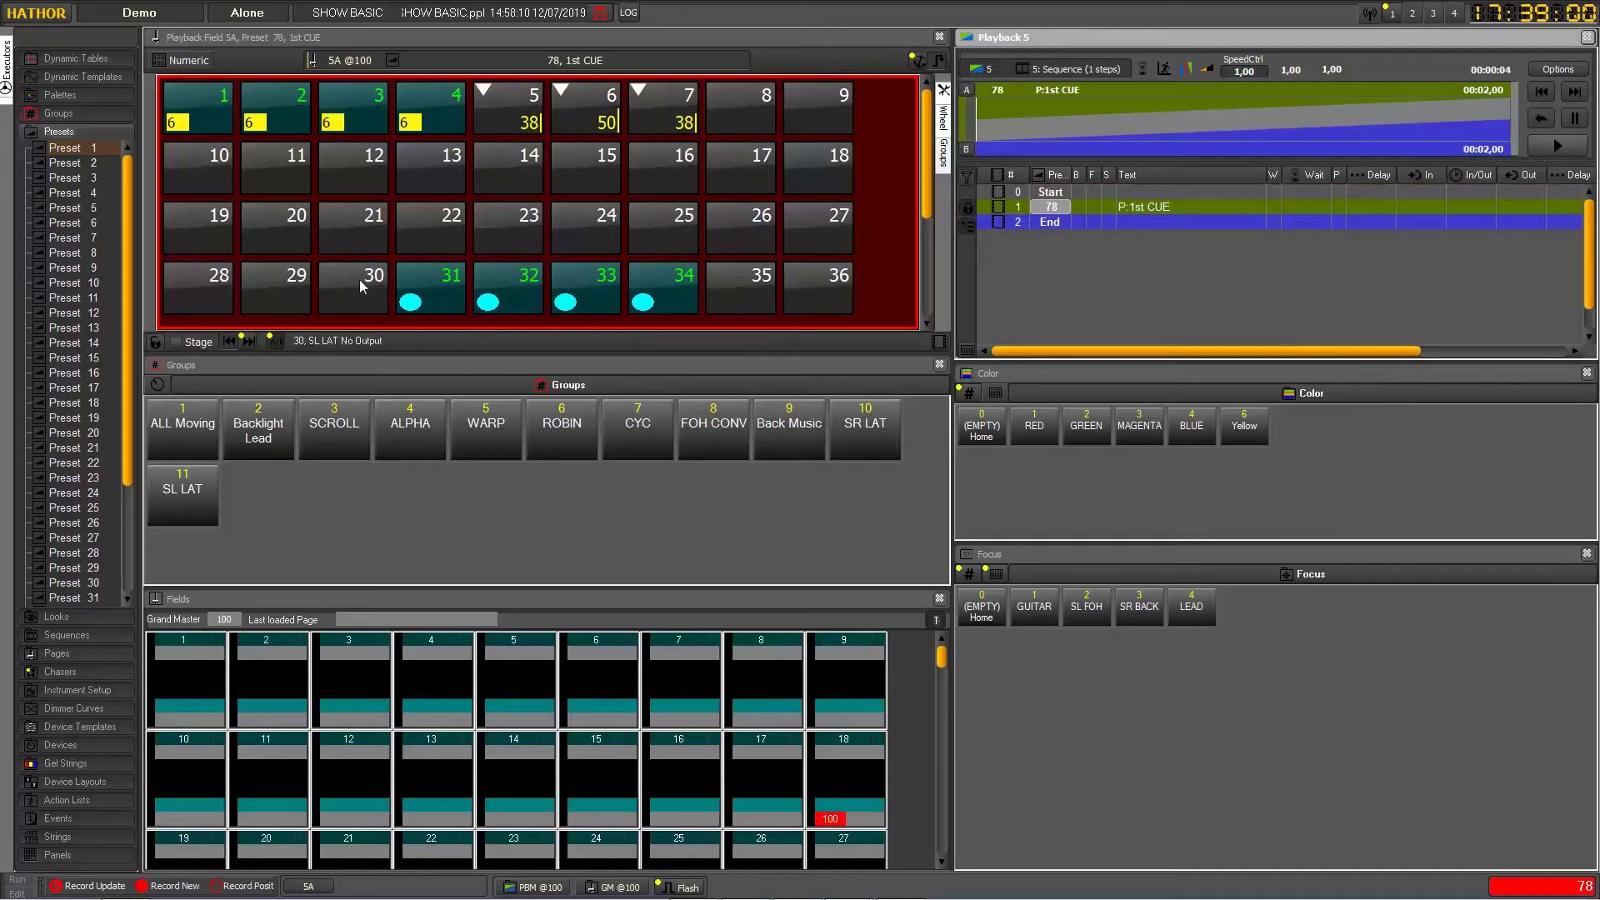
{"action": "left_click", "coordinate": [176, 343]}
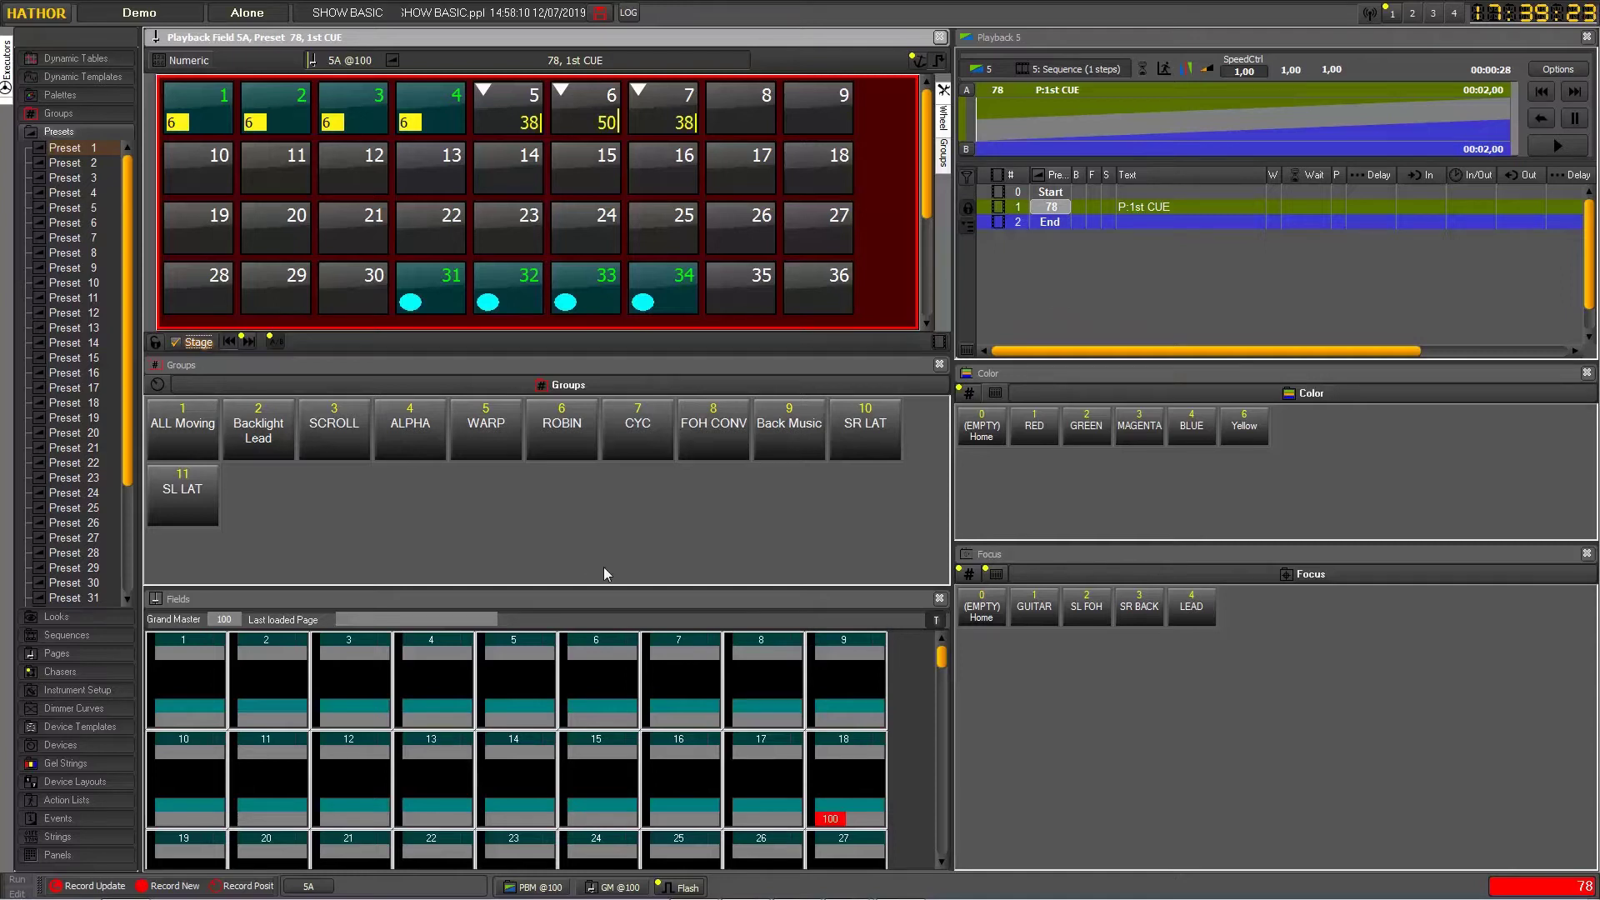
Set the CYC group to level 50 and record the look in the Playback 5 sequence as preset 79 named "2nd CUE"
{"action": "left_click", "coordinate": [638, 444]}
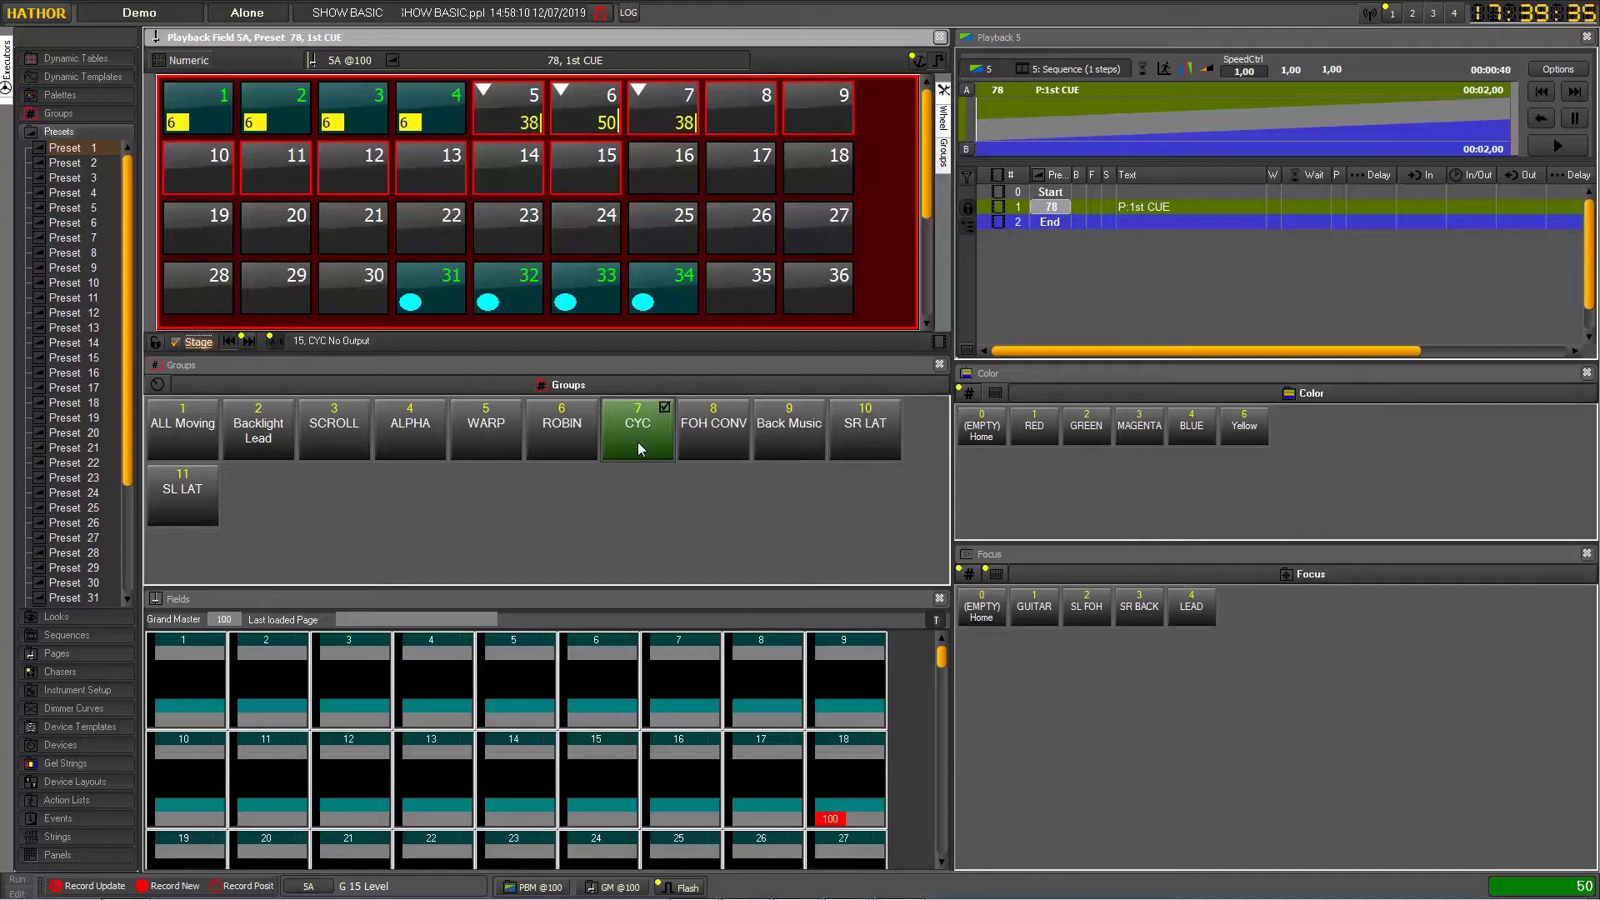
{"action": "key", "text": "Return"}
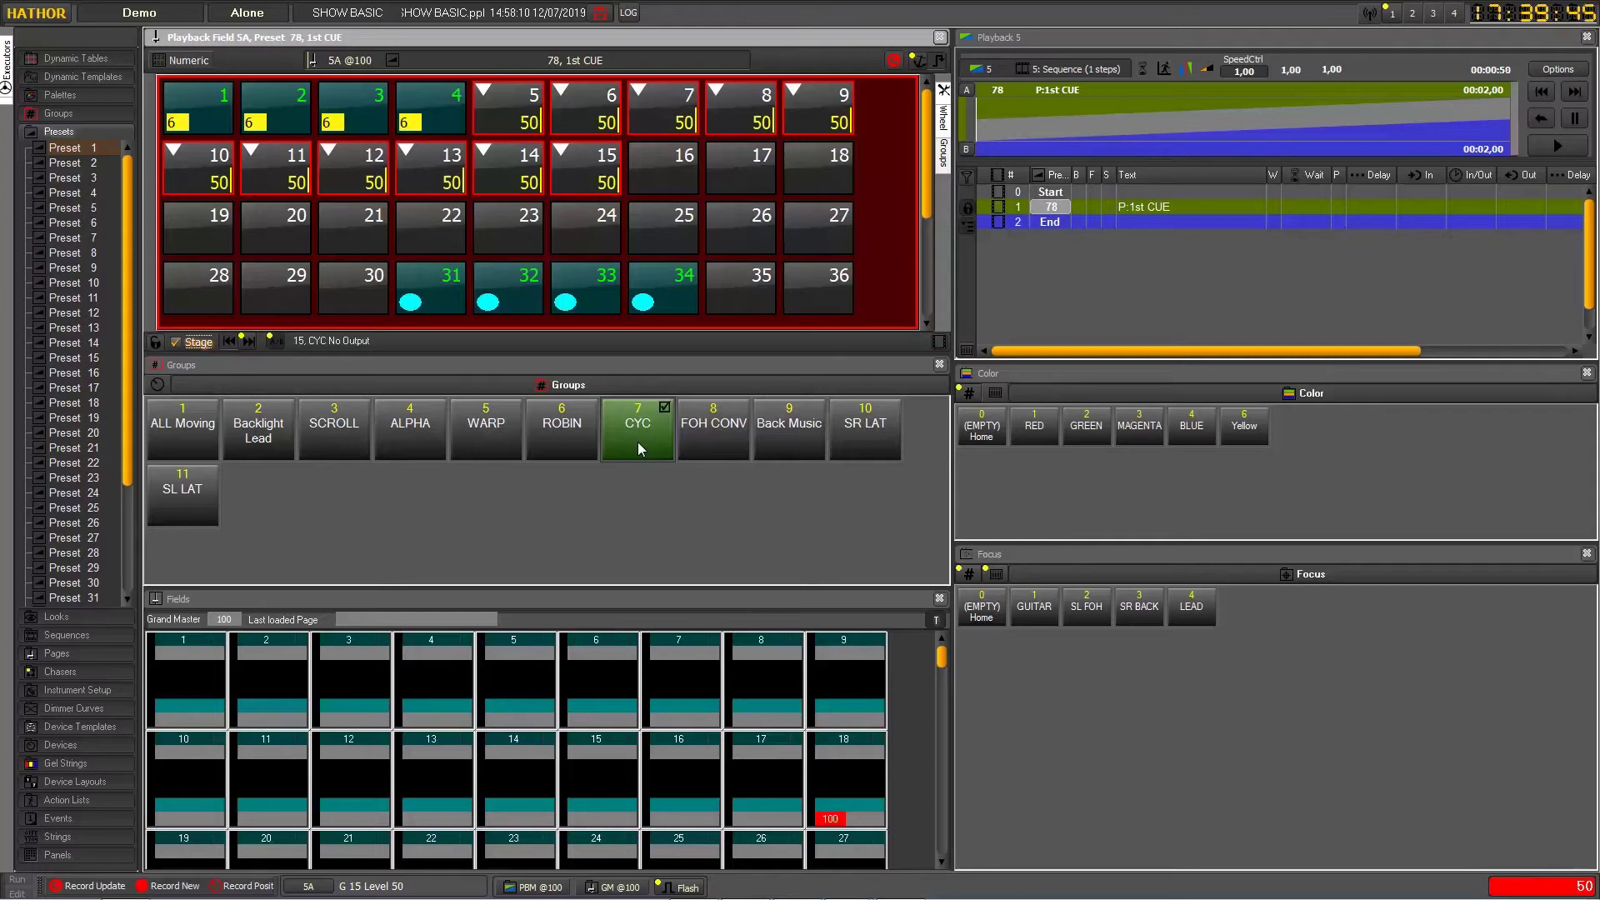
{"action": "key", "text": "r"}
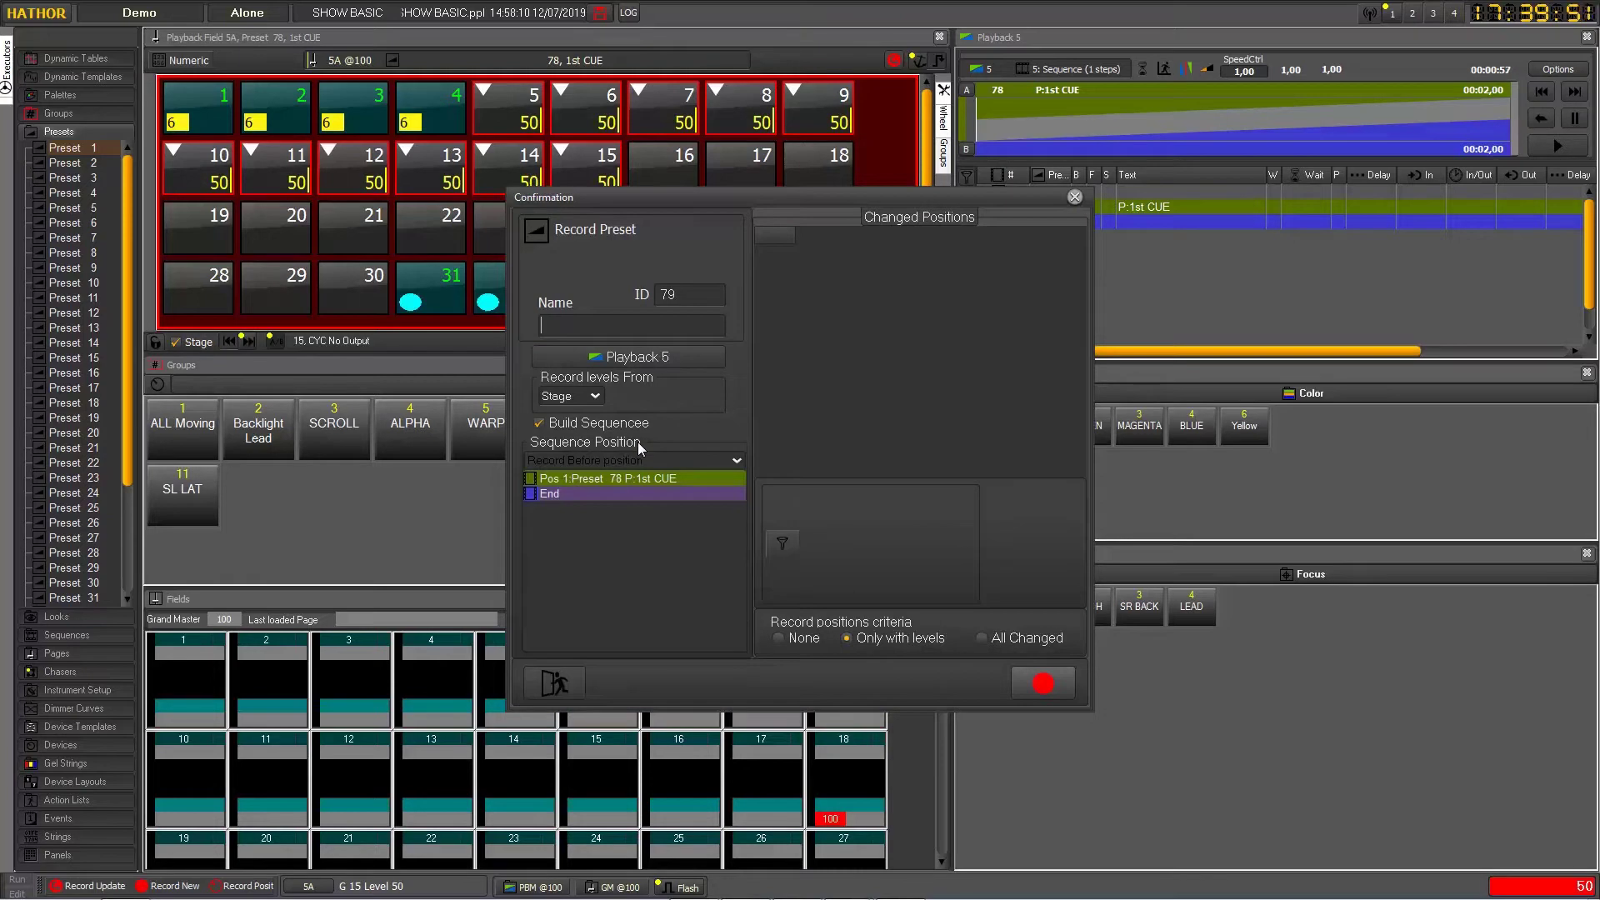
{"action": "type", "text": "2nd CUE"}
{"action": "left_click", "coordinate": [1051, 685]}
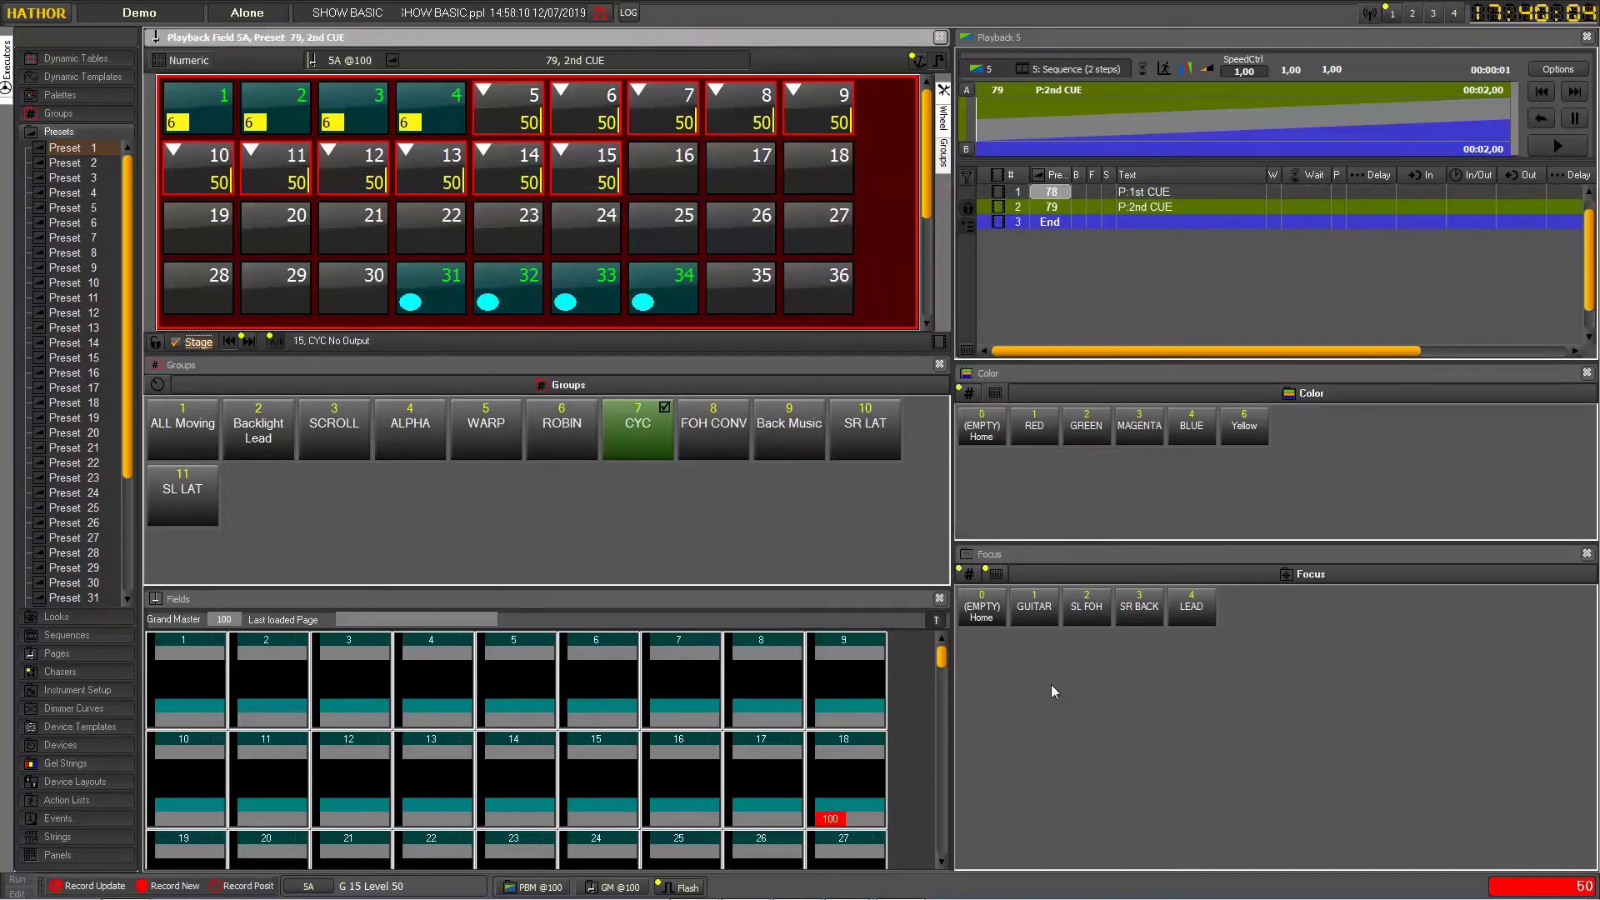
Return Playback 5 to the start of its sequence, clear the channel selection, and run the 1st CUE and 2nd CUE
{"action": "left_click", "coordinate": [1543, 88]}
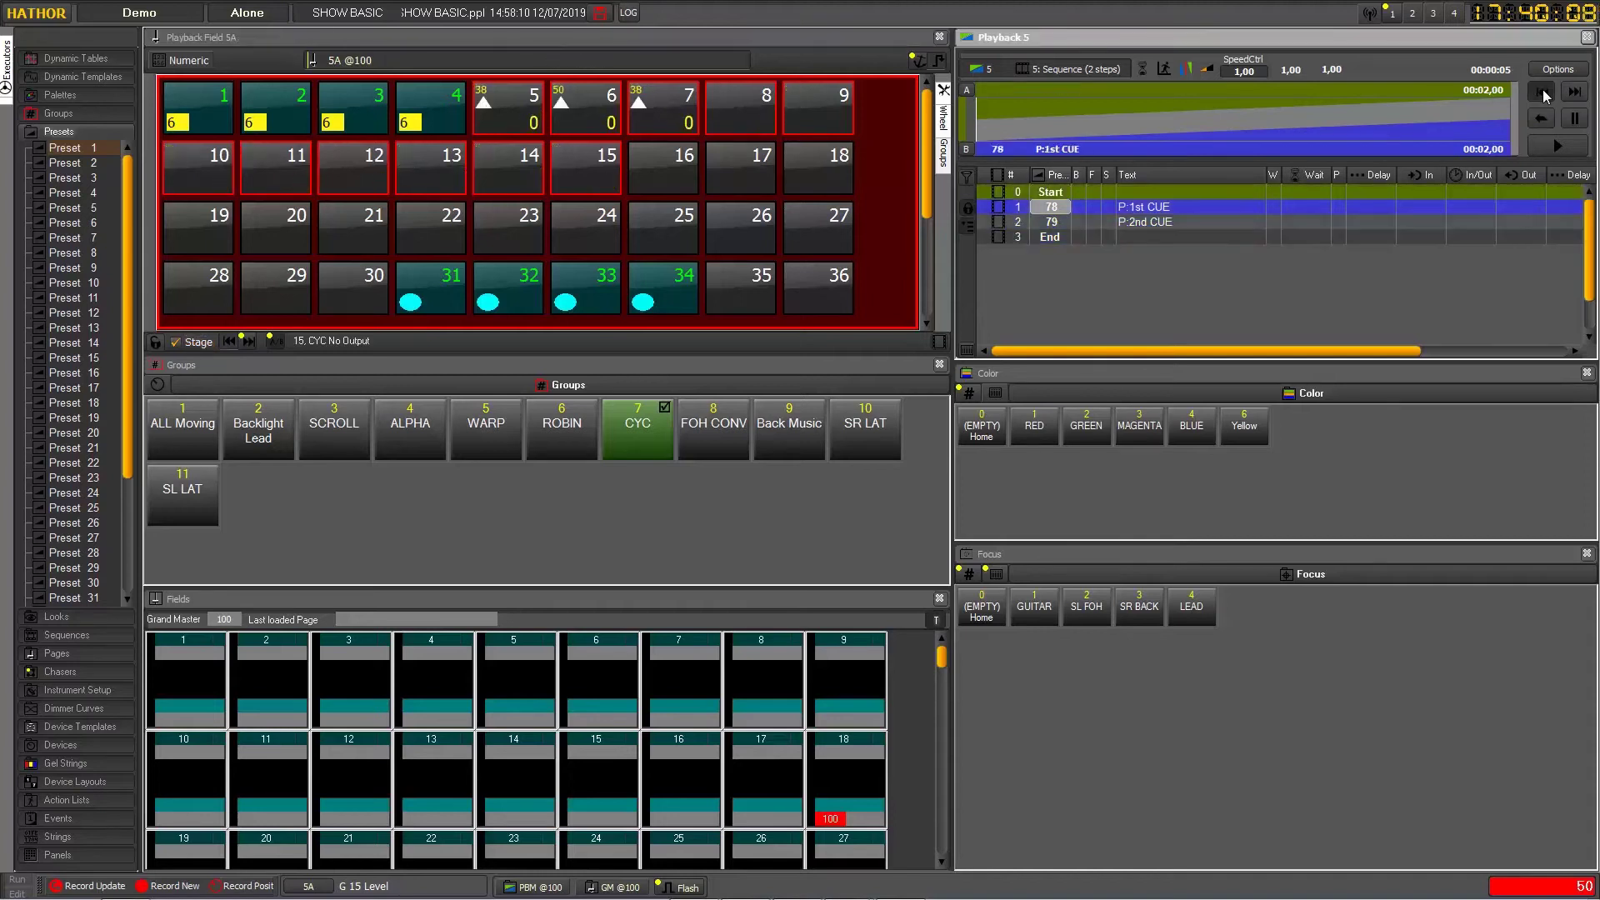
{"action": "left_click", "coordinate": [1543, 89]}
{"action": "left_click", "coordinate": [877, 174]}
{"action": "key", "text": "Escape"}
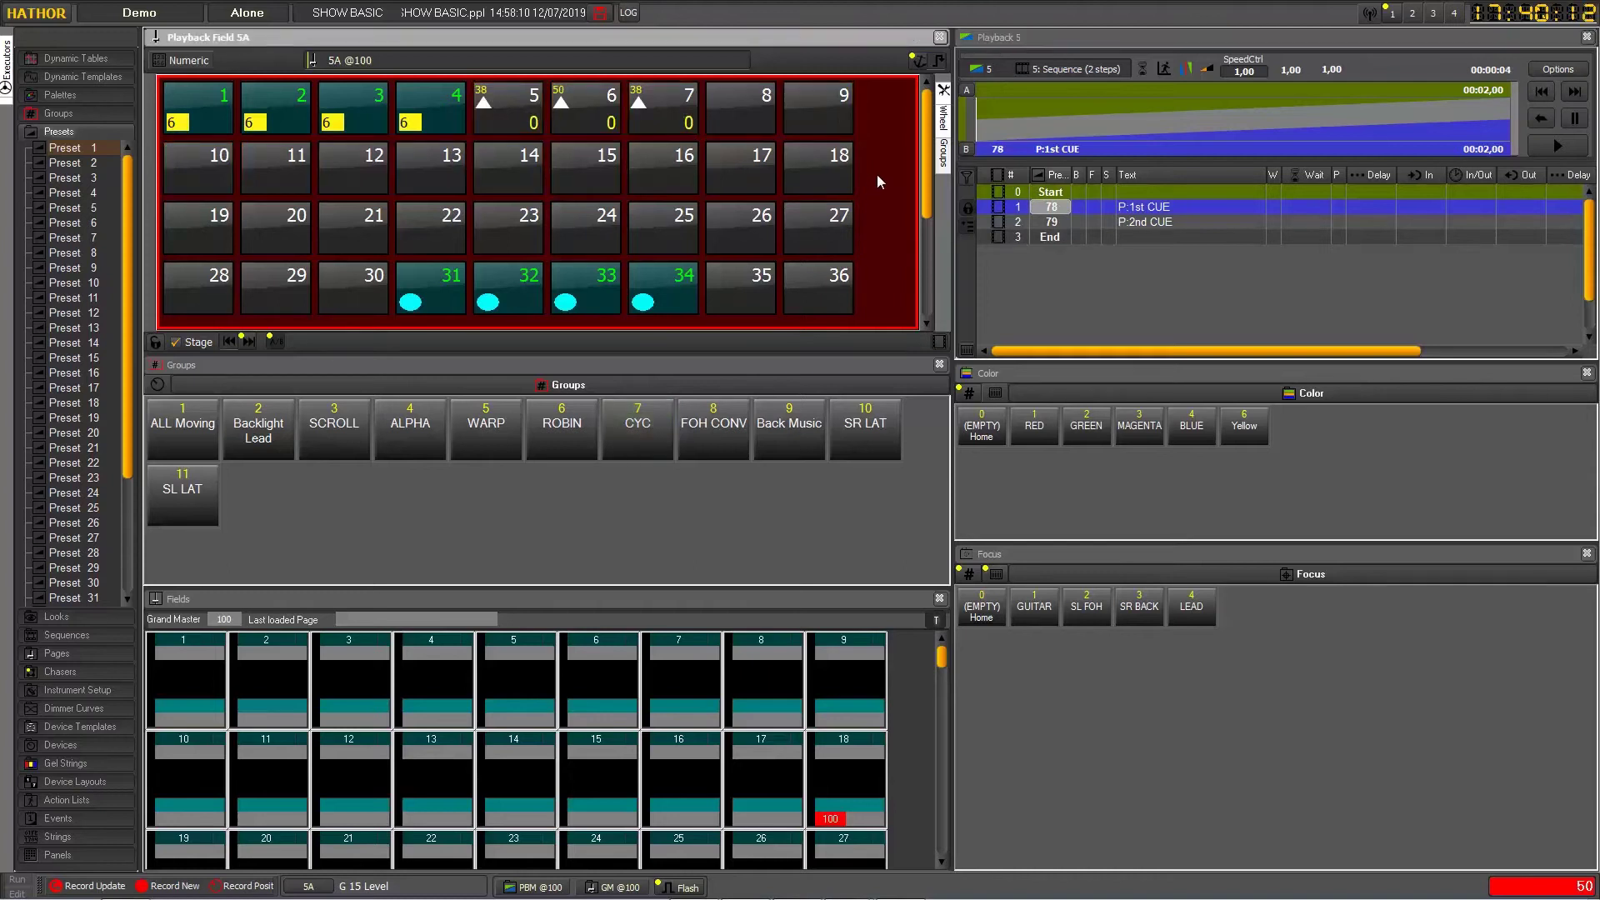
{"action": "left_click", "coordinate": [1572, 155]}
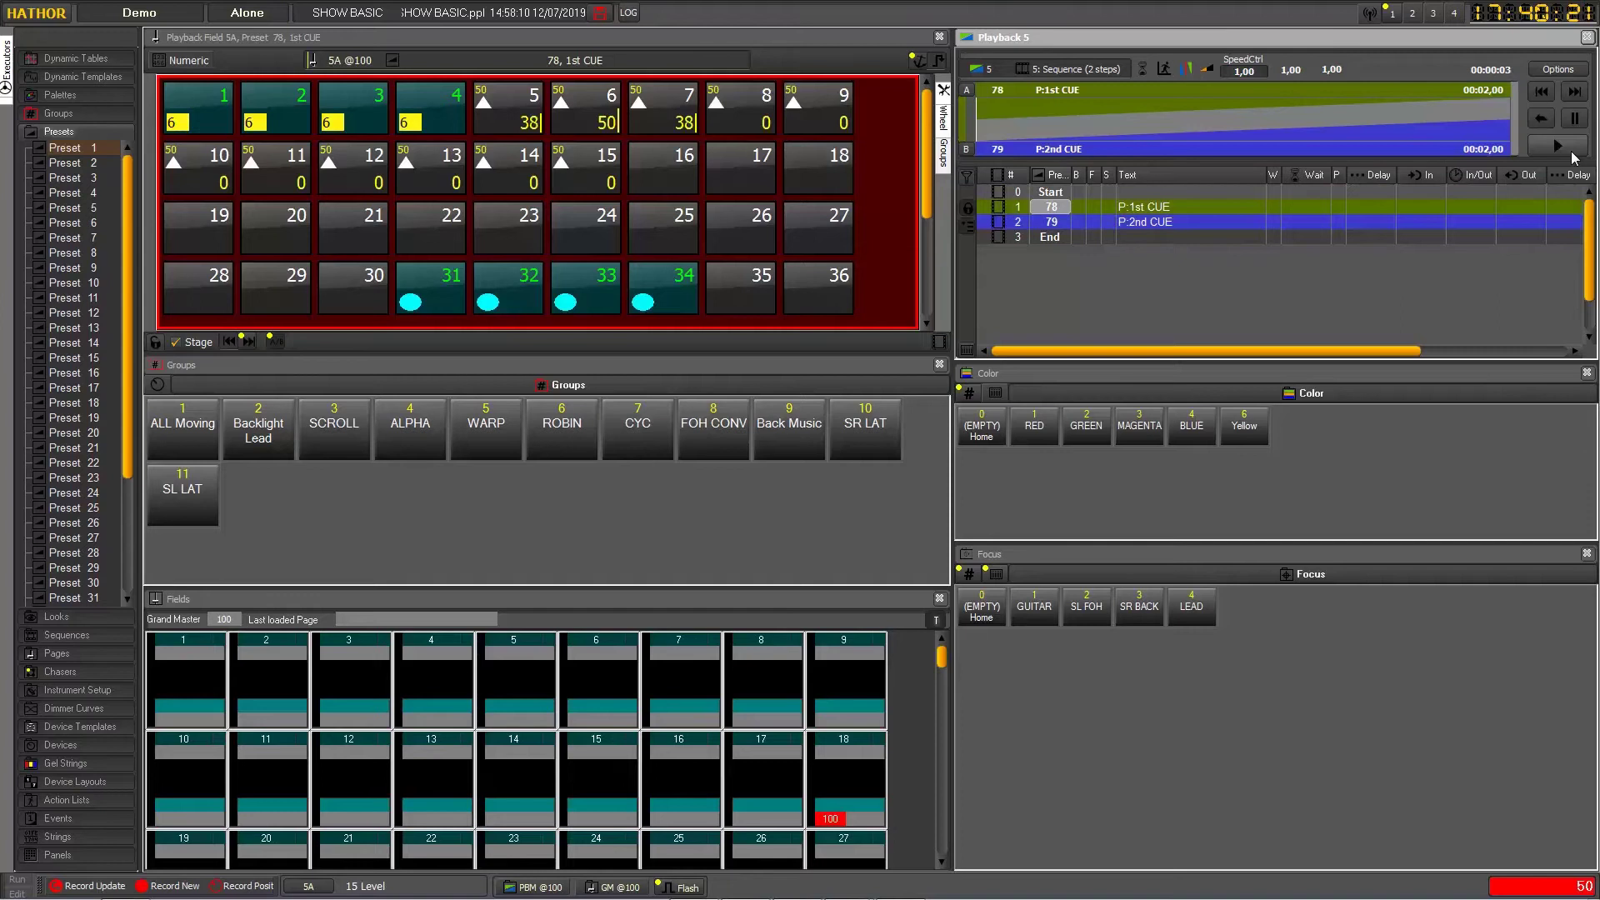
{"action": "left_click", "coordinate": [1572, 155]}
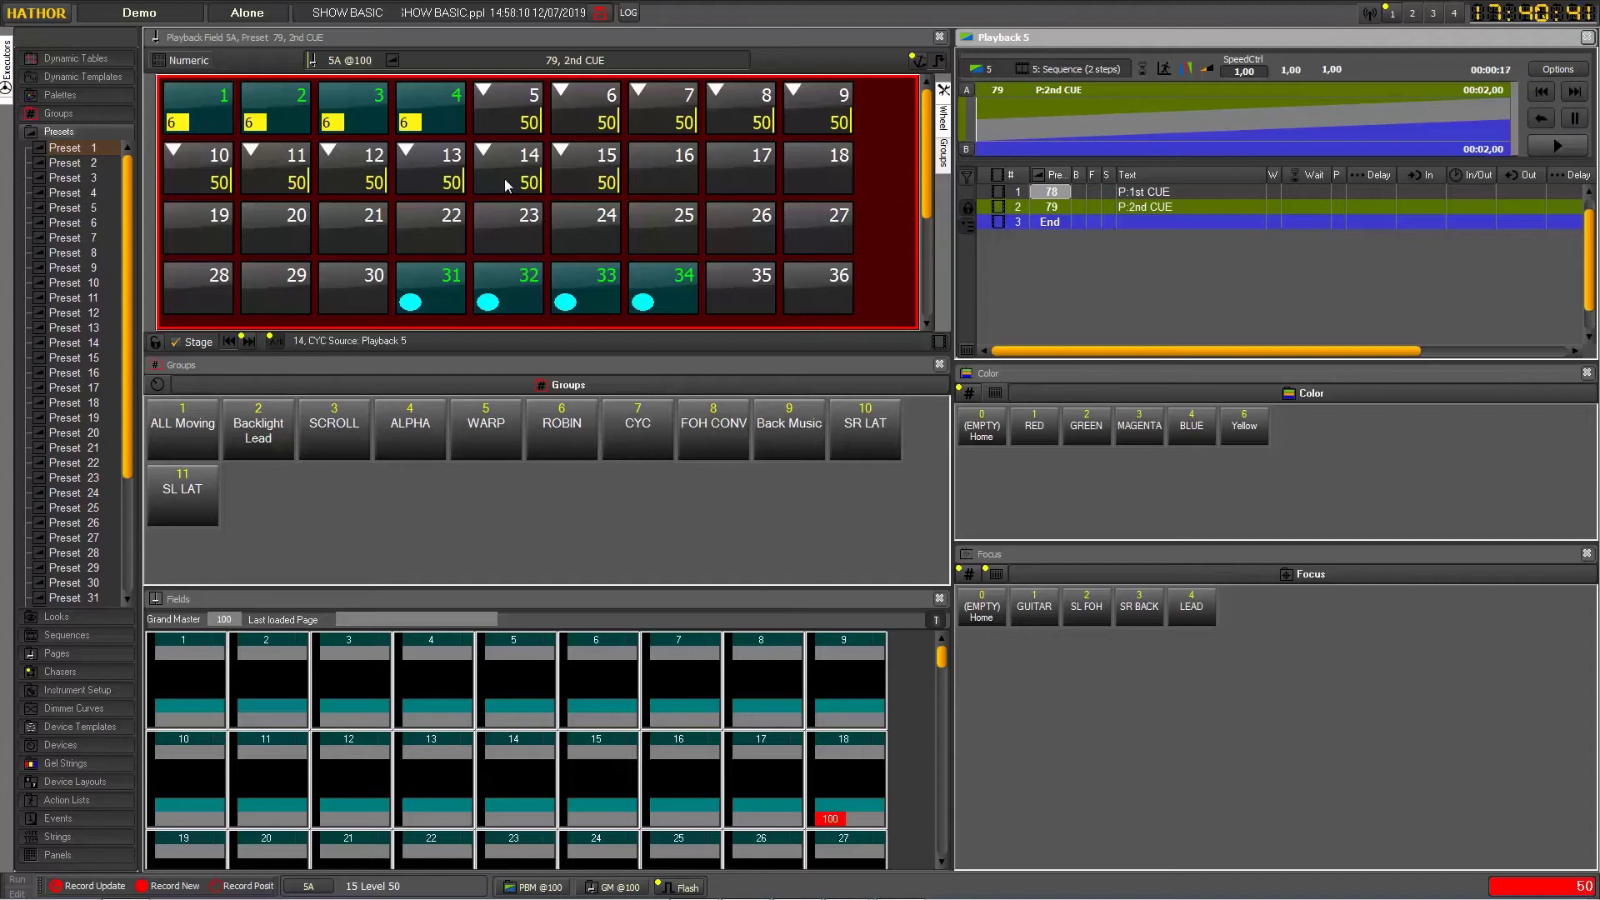
Remove the levels of channels 5 and 6 and record the look in the sequence as preset 80 named "3rd CUE"
{"action": "left_click", "coordinate": [528, 127]}
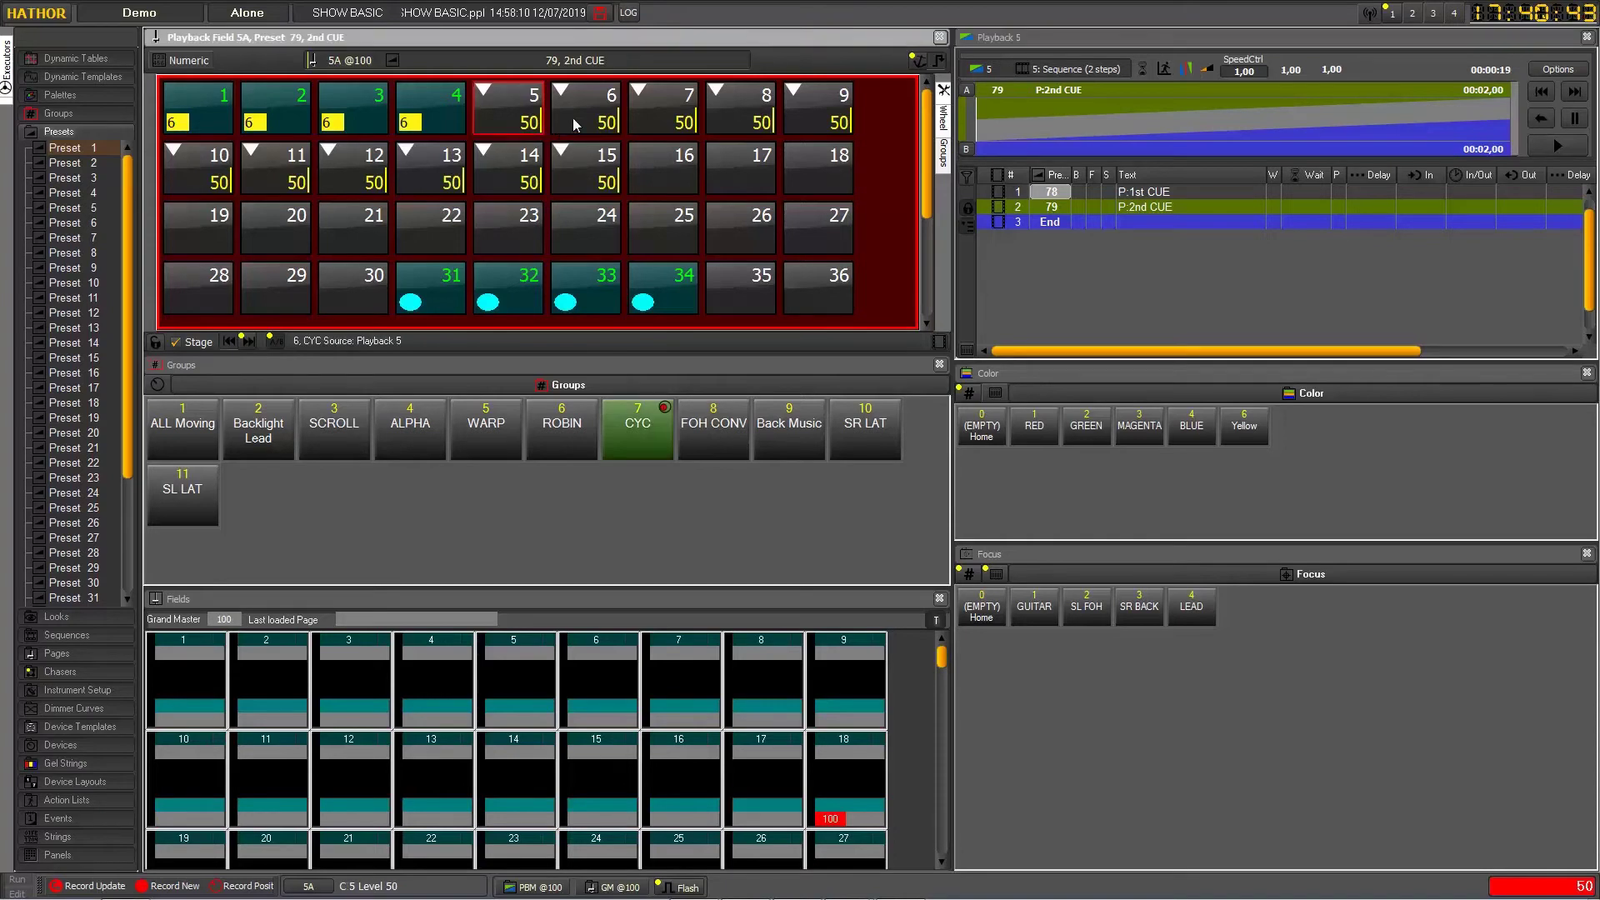
{"action": "key", "text": "BackSpace"}
{"action": "key", "text": "BackSpace"}
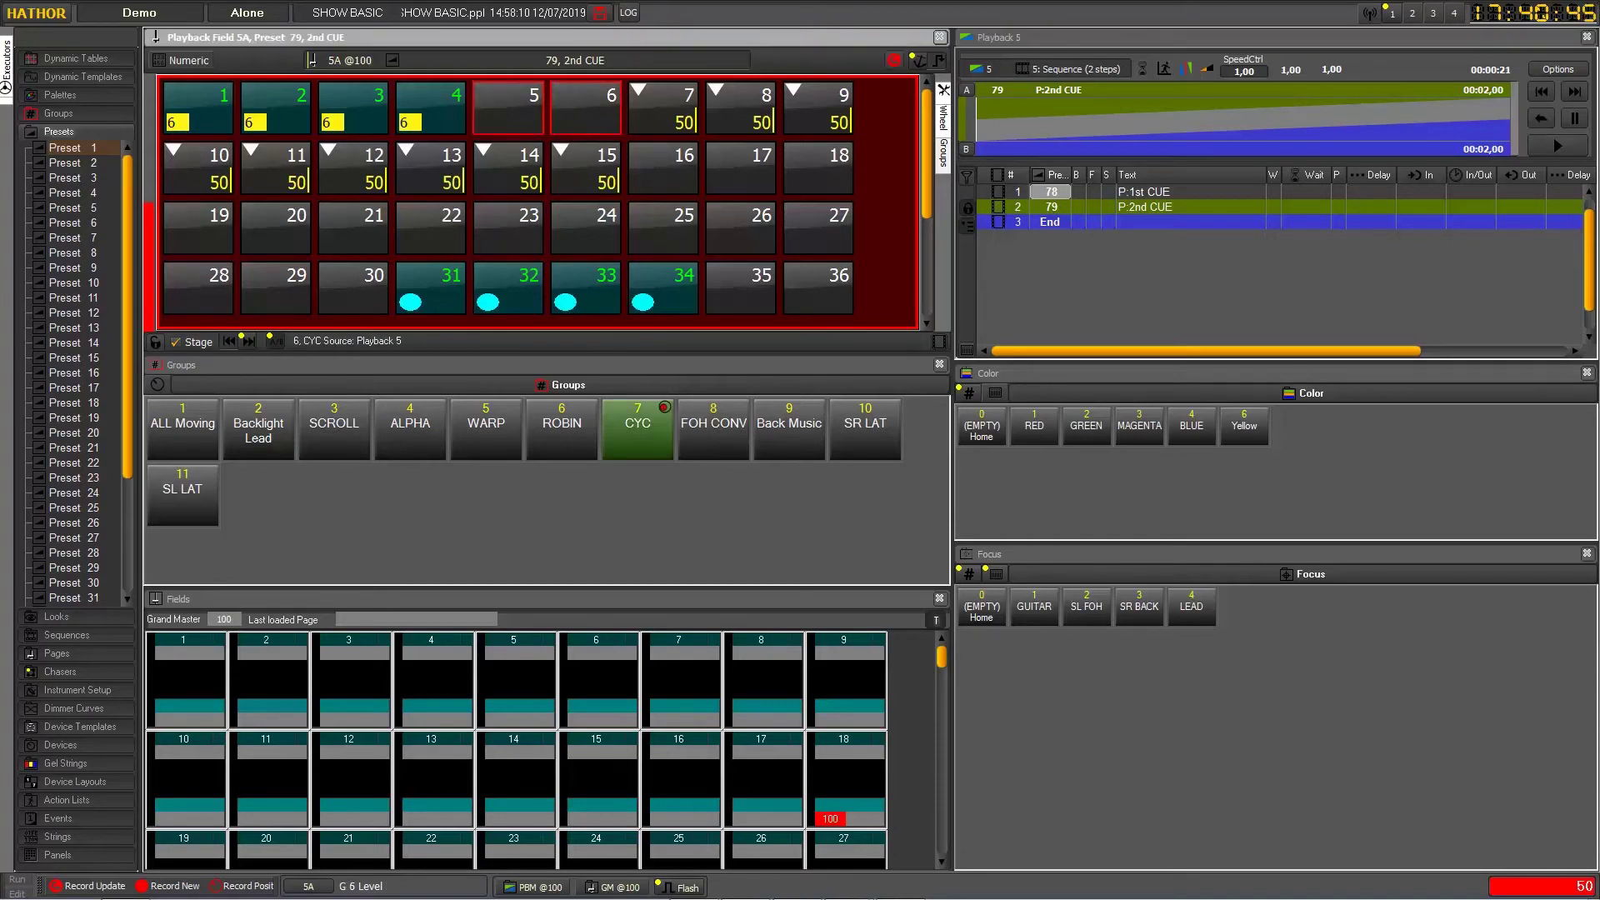
{"action": "left_click", "coordinate": [656, 173]}
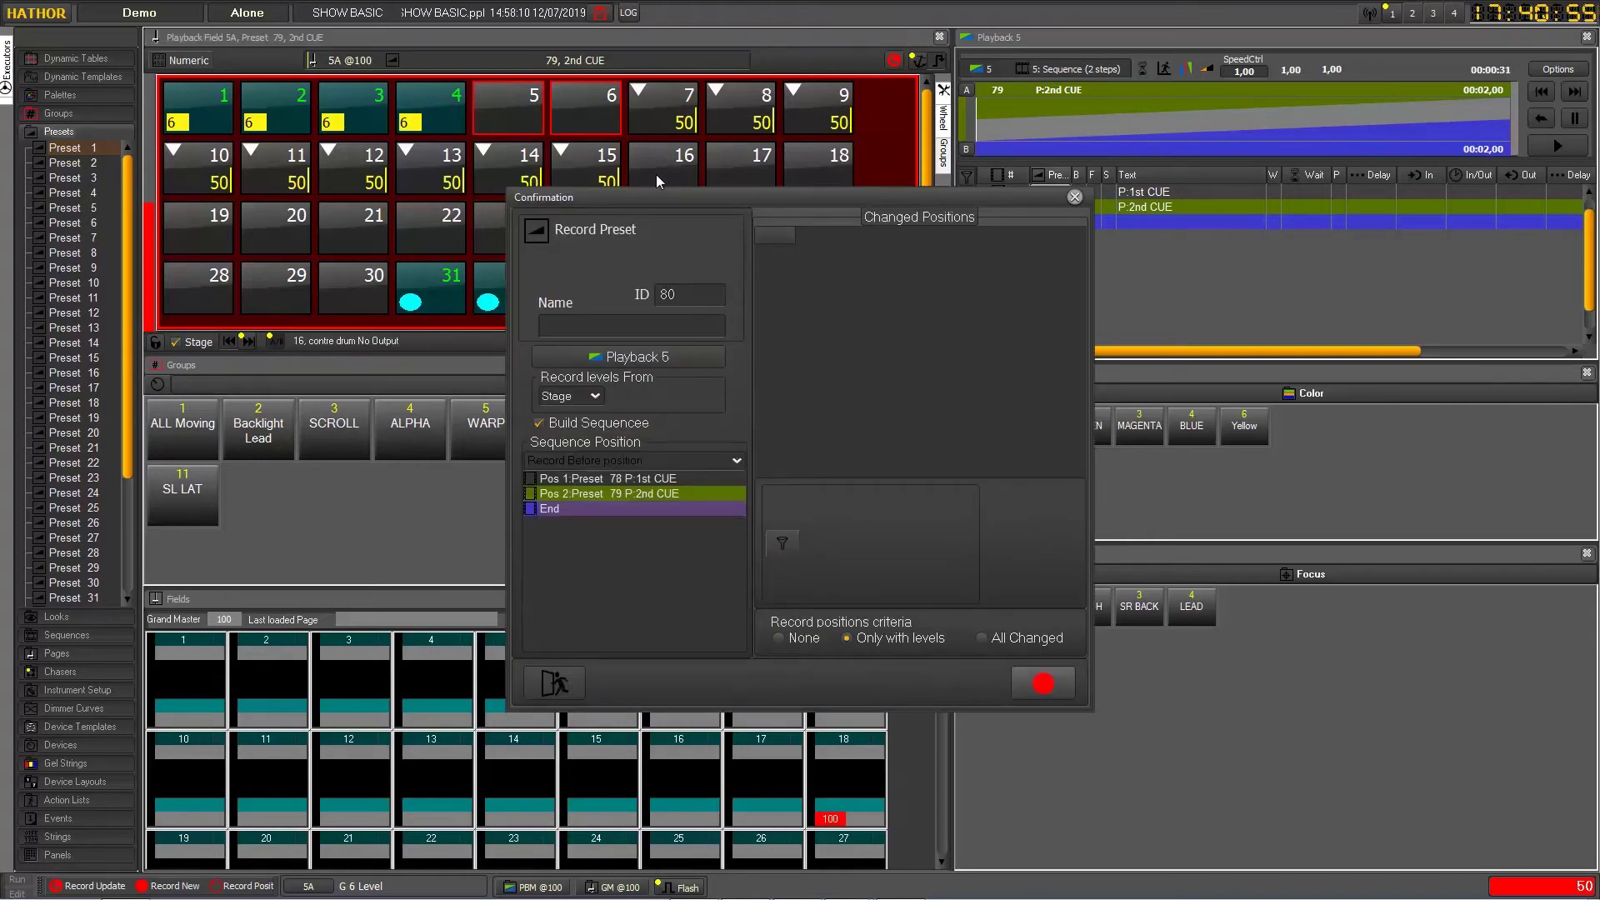
{"action": "type", "text": "3rdCUE"}
{"action": "key", "text": "Return"}
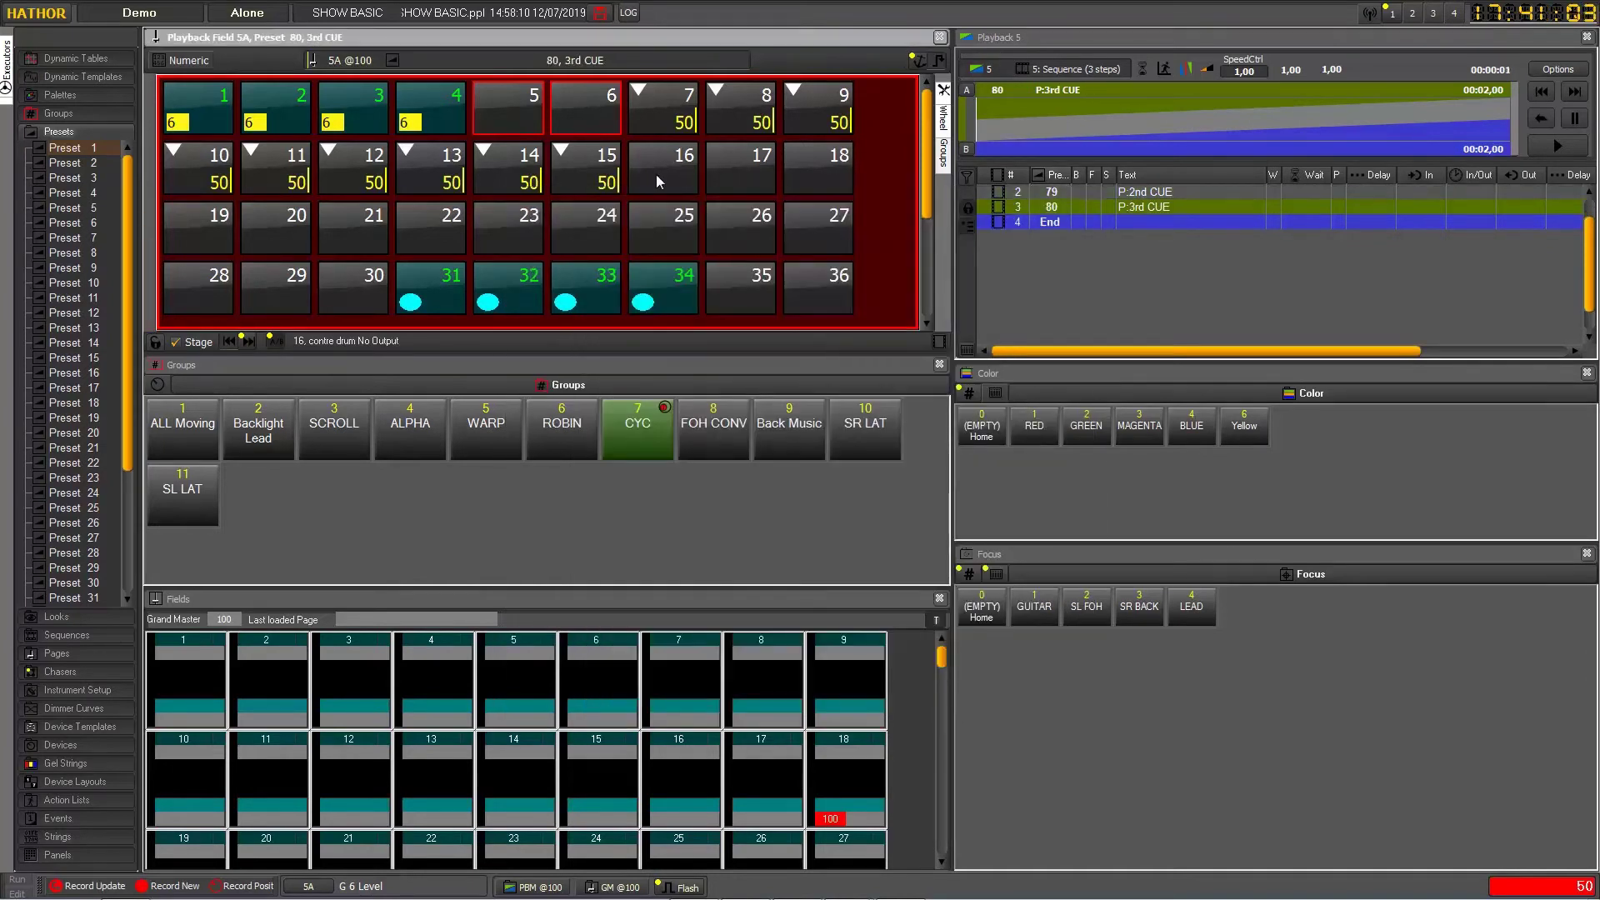
Return Playback 5 to the start and run the 1st, 2nd and 3rd CUE in order
{"action": "left_click", "coordinate": [1542, 90]}
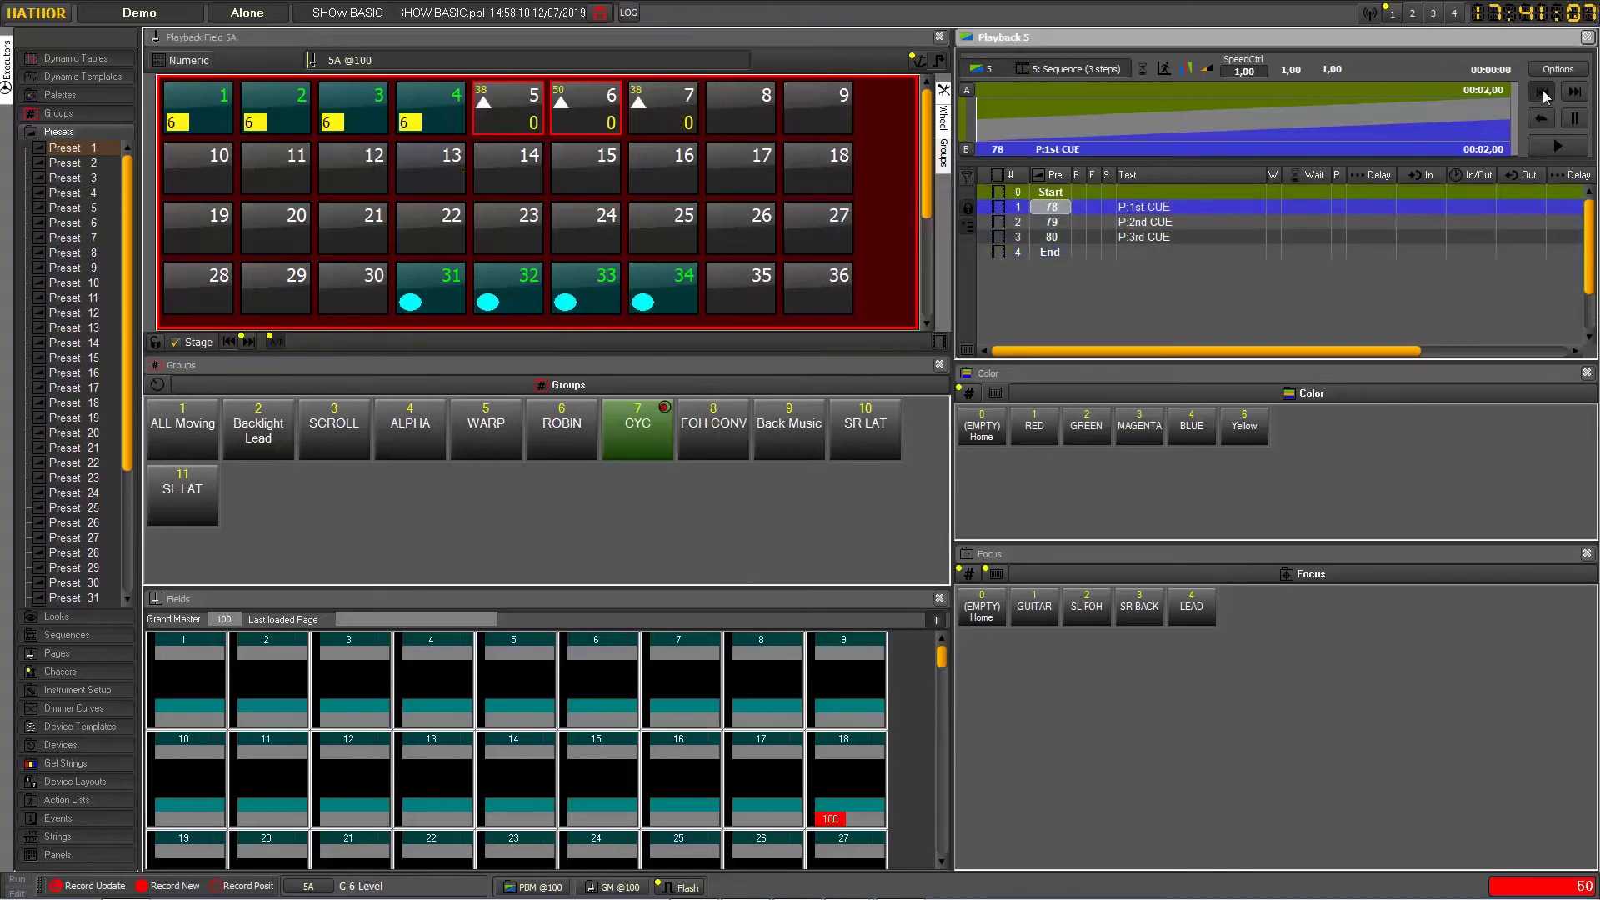
{"action": "left_click", "coordinate": [1557, 147]}
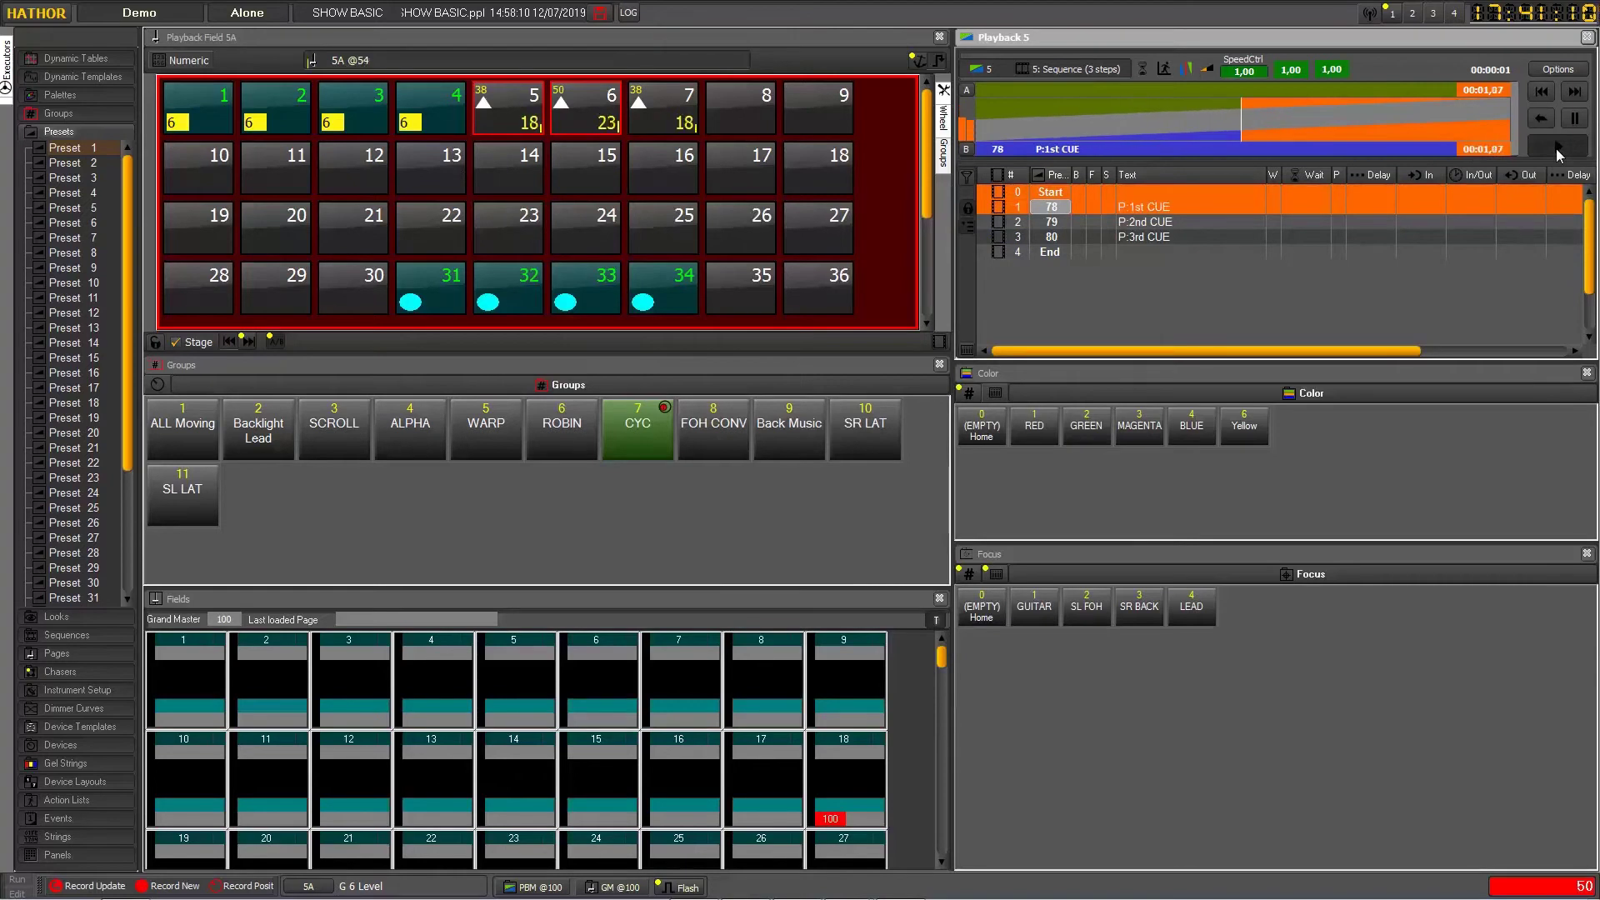
{"action": "left_click", "coordinate": [1557, 148]}
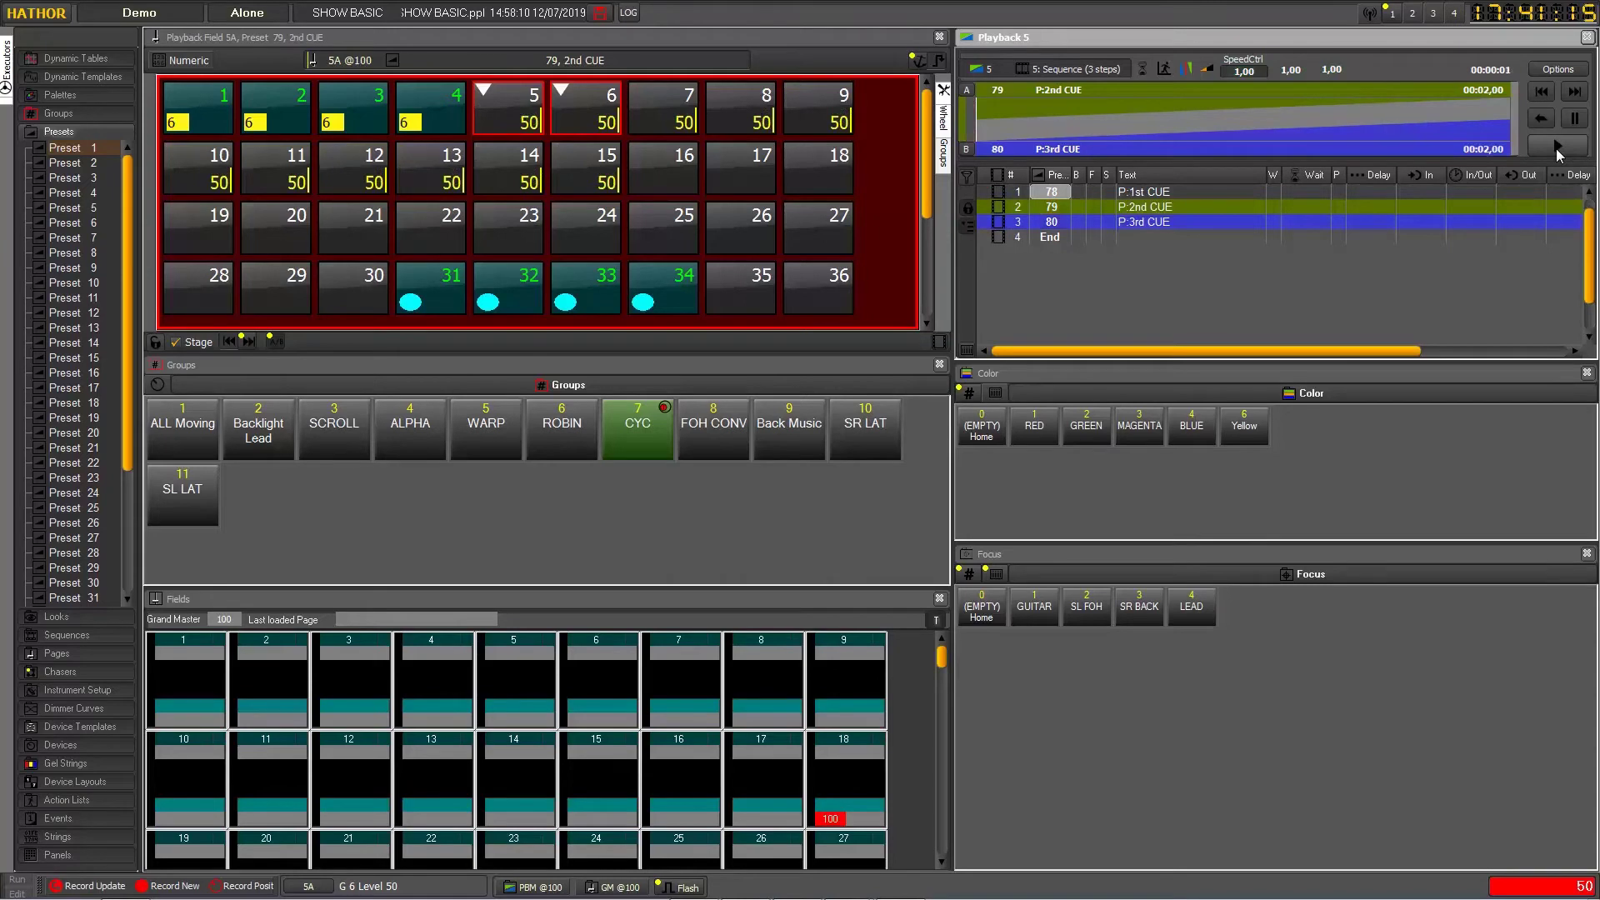
{"action": "left_click", "coordinate": [1557, 149]}
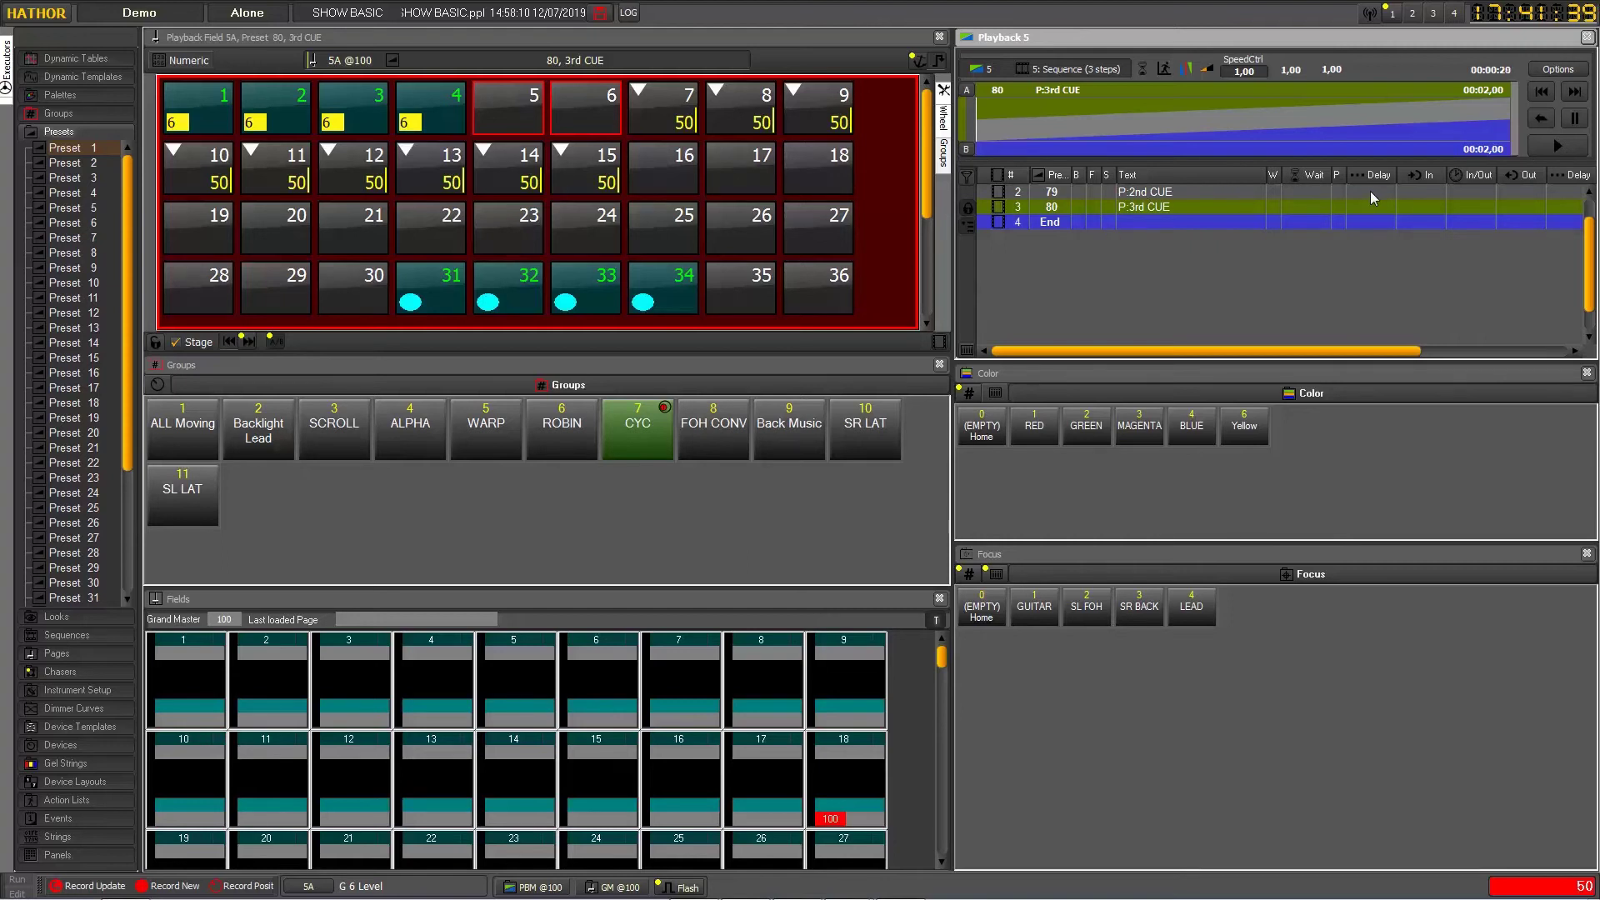
Narrow the sequence list's Text column and select the 2nd CUE's In, Out and In/Out time cells in turn
{"action": "double_click", "coordinate": [1421, 192]}
{"action": "left_click_drag", "start_coordinate": [1265, 172], "coordinate": [1194, 178]}
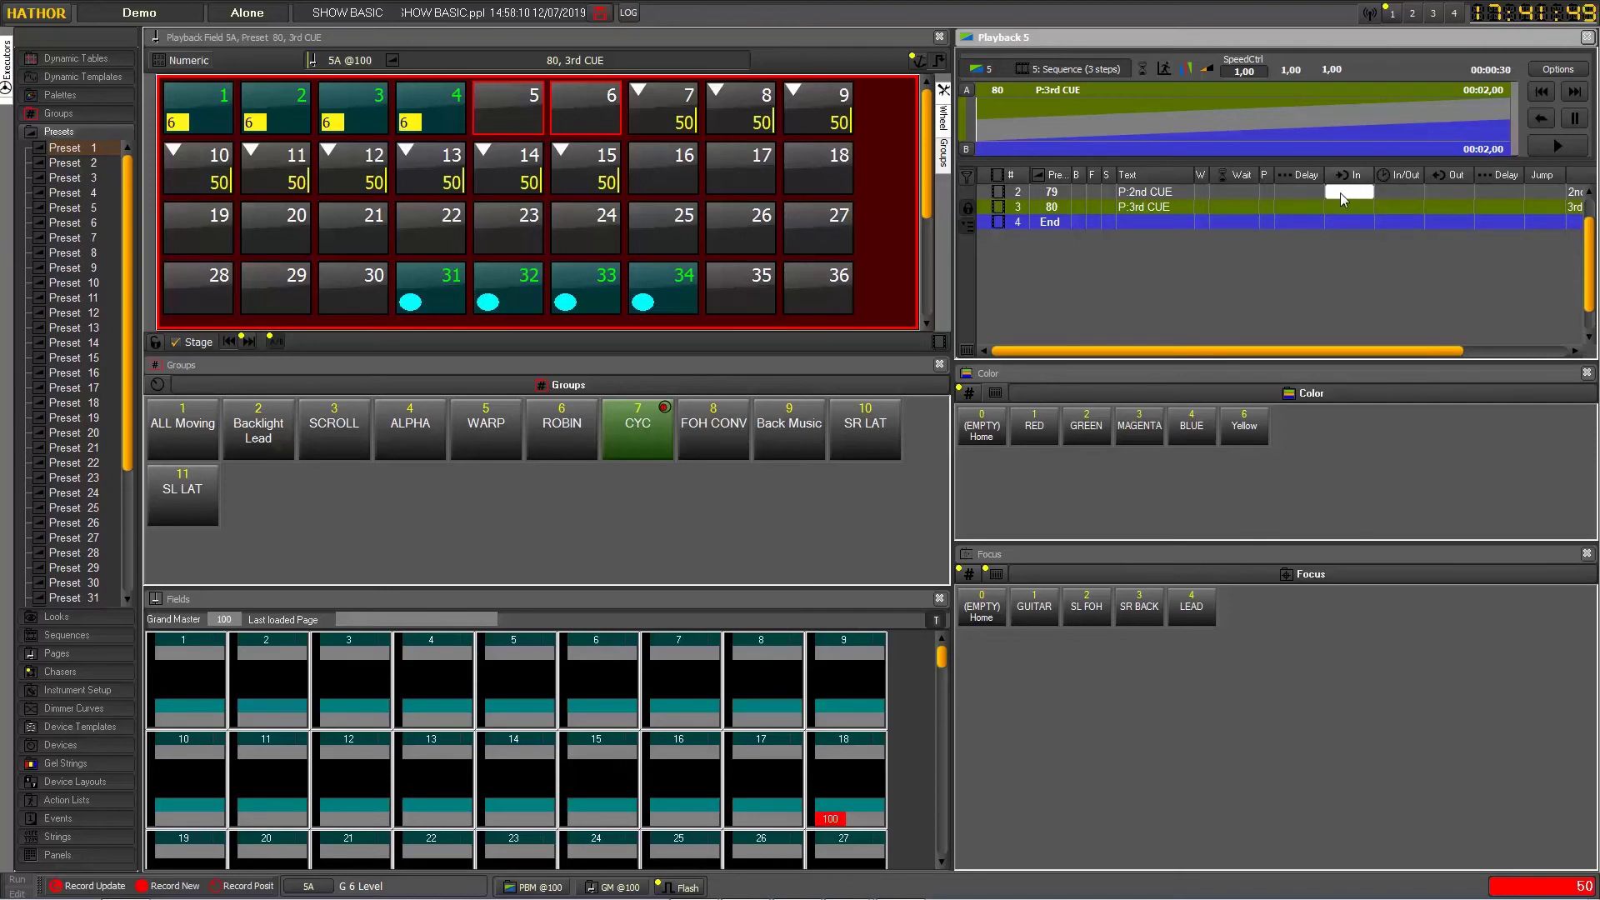
{"action": "left_click", "coordinate": [1455, 192]}
{"action": "left_click", "coordinate": [1398, 192]}
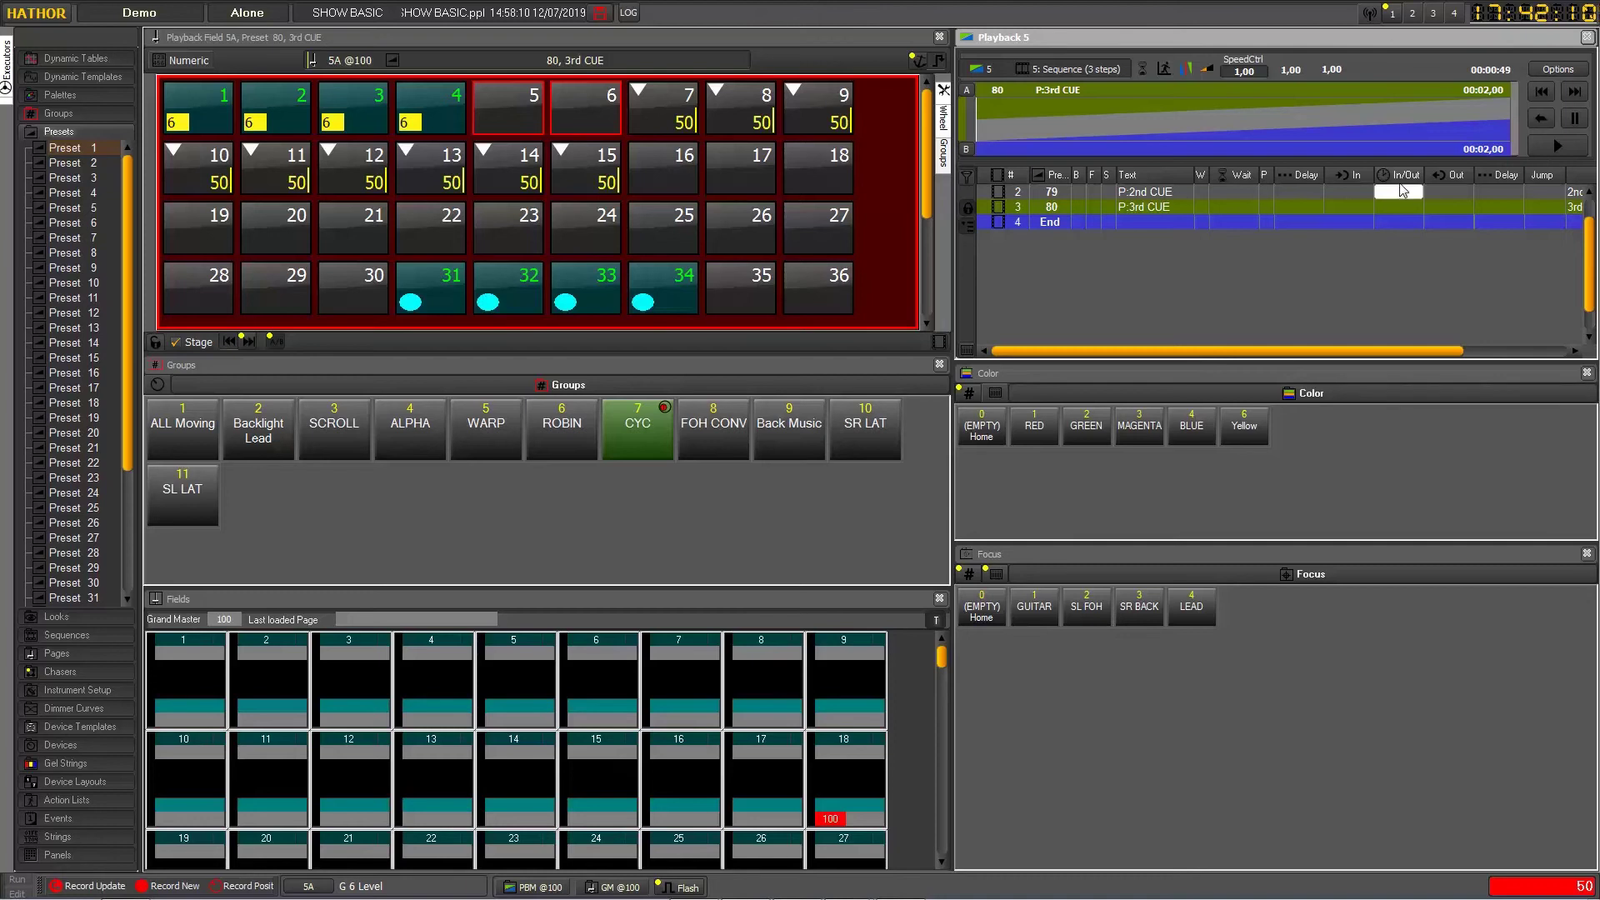
{"action": "left_click", "coordinate": [1358, 192]}
{"action": "scroll", "coordinate": [1355, 196], "scroll_direction": "up", "scroll_amount": 1}
Set the 1st CUE's In time to 8 seconds and play it from the start of the sequence
{"action": "left_click", "coordinate": [1345, 205]}
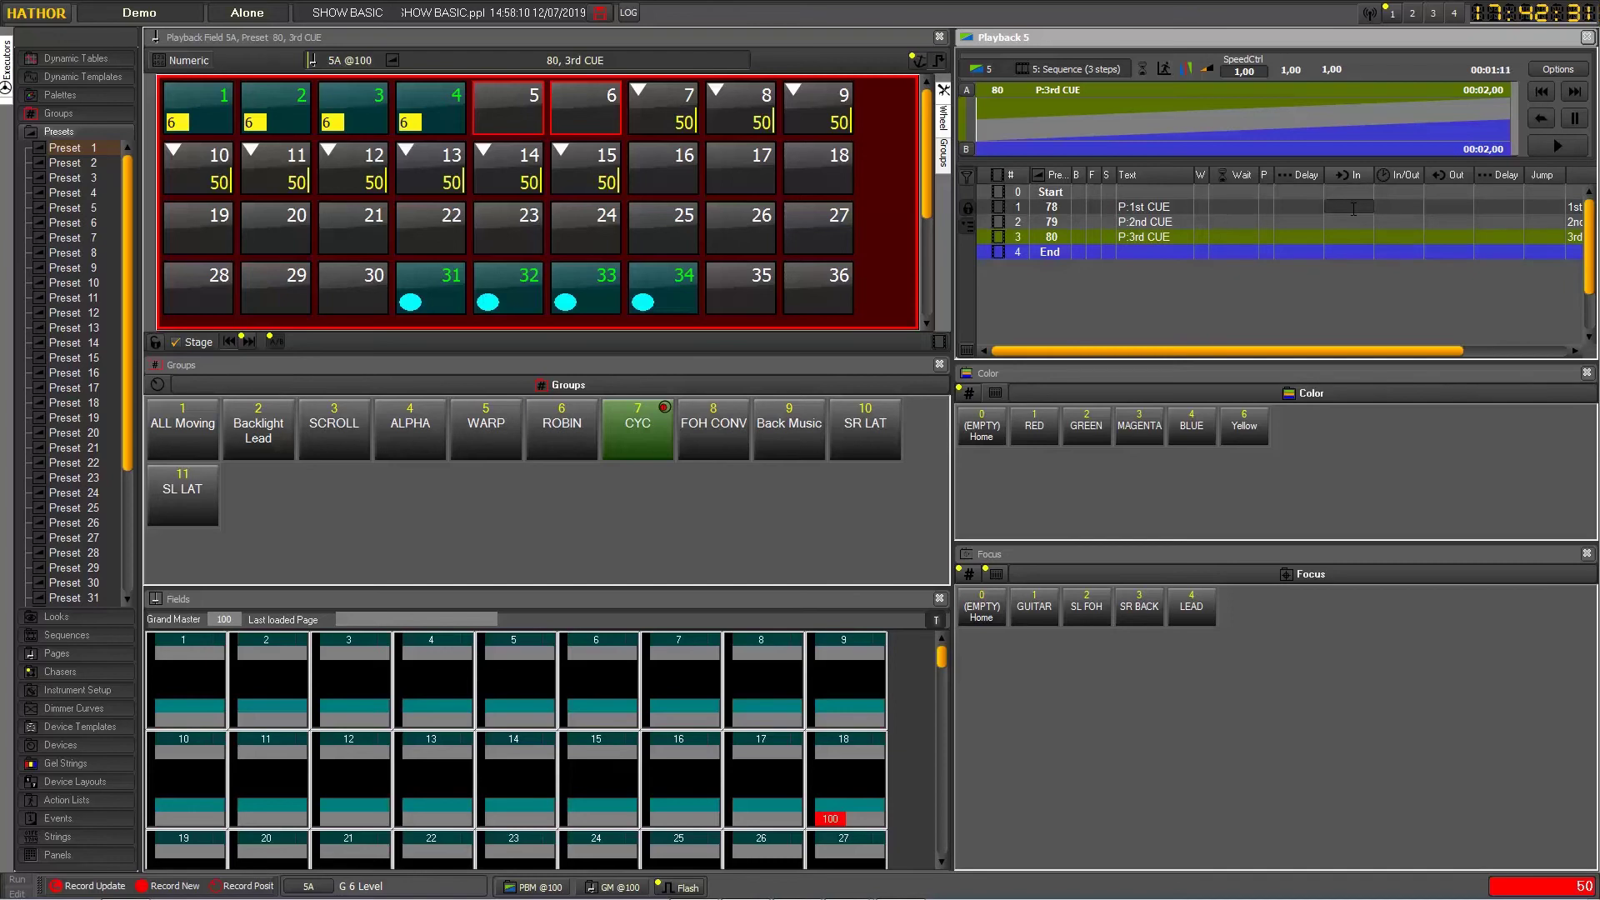
{"action": "type", "text": "8"}
{"action": "key", "text": "Return"}
{"action": "left_click", "coordinate": [1543, 96]}
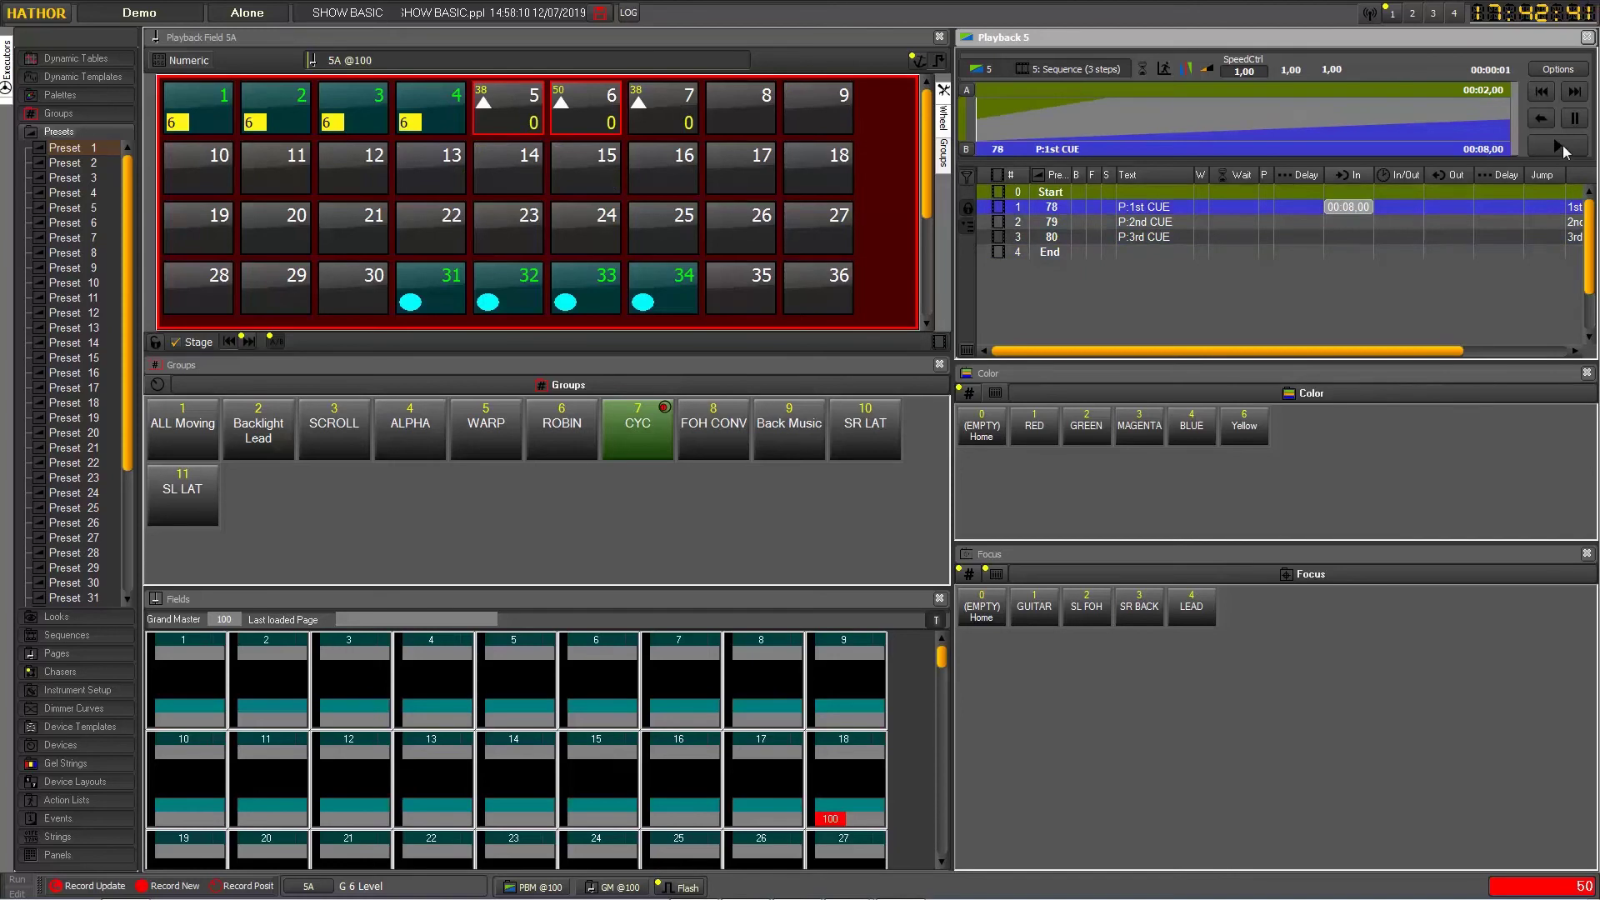
{"action": "left_click", "coordinate": [1563, 146]}
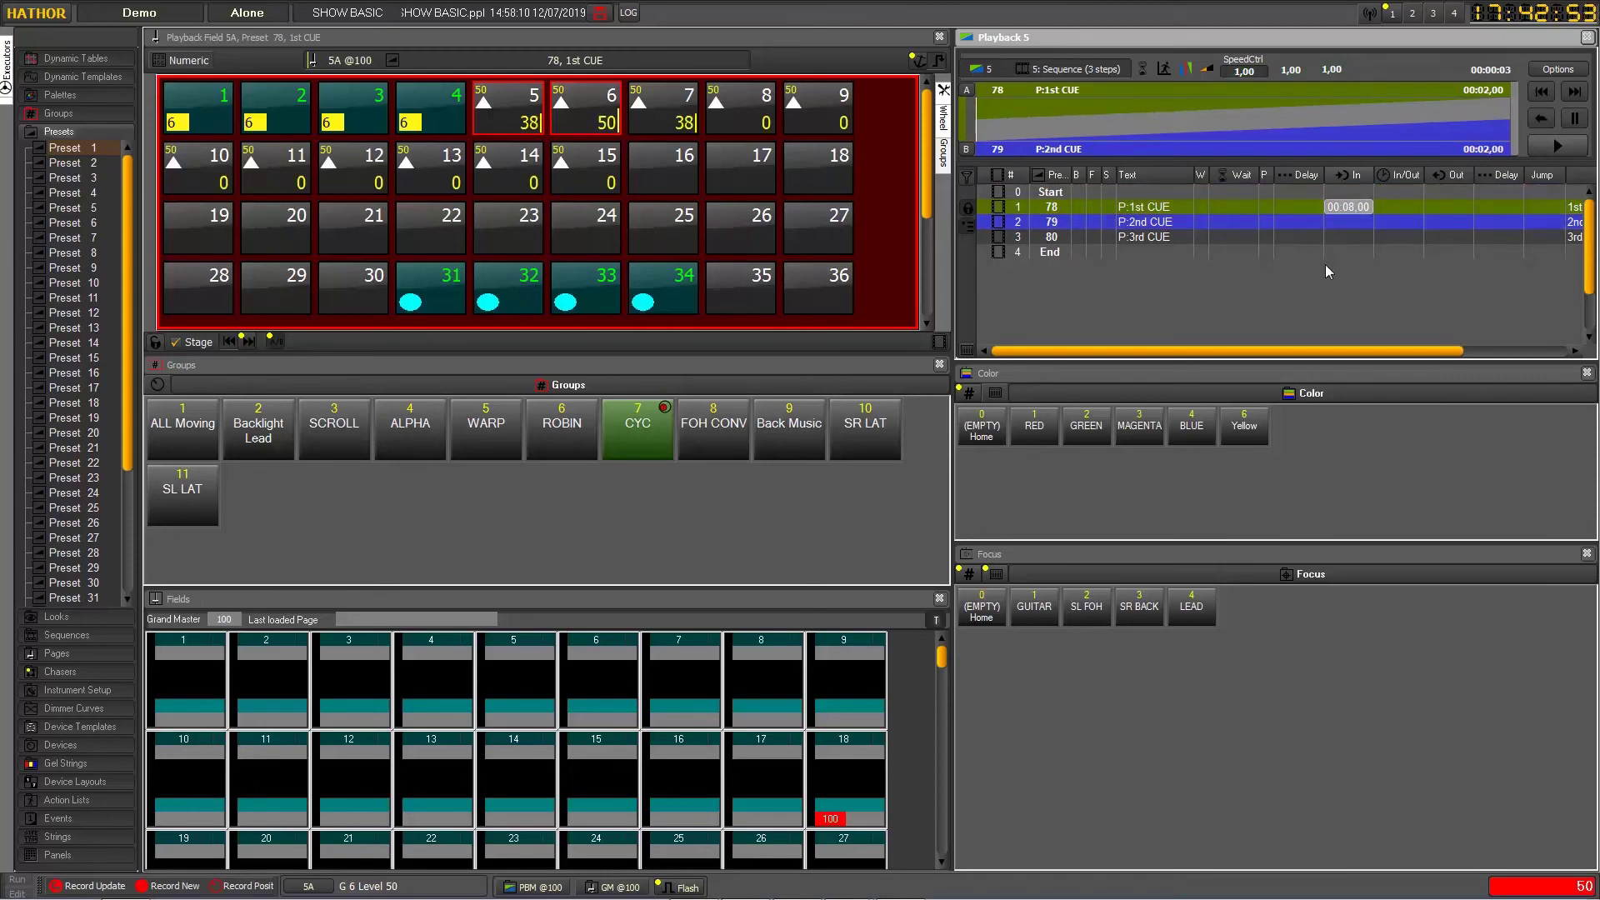
Set the In time of all three cues to 4 seconds and their Out time to 2 seconds
{"action": "left_click", "coordinate": [1348, 223]}
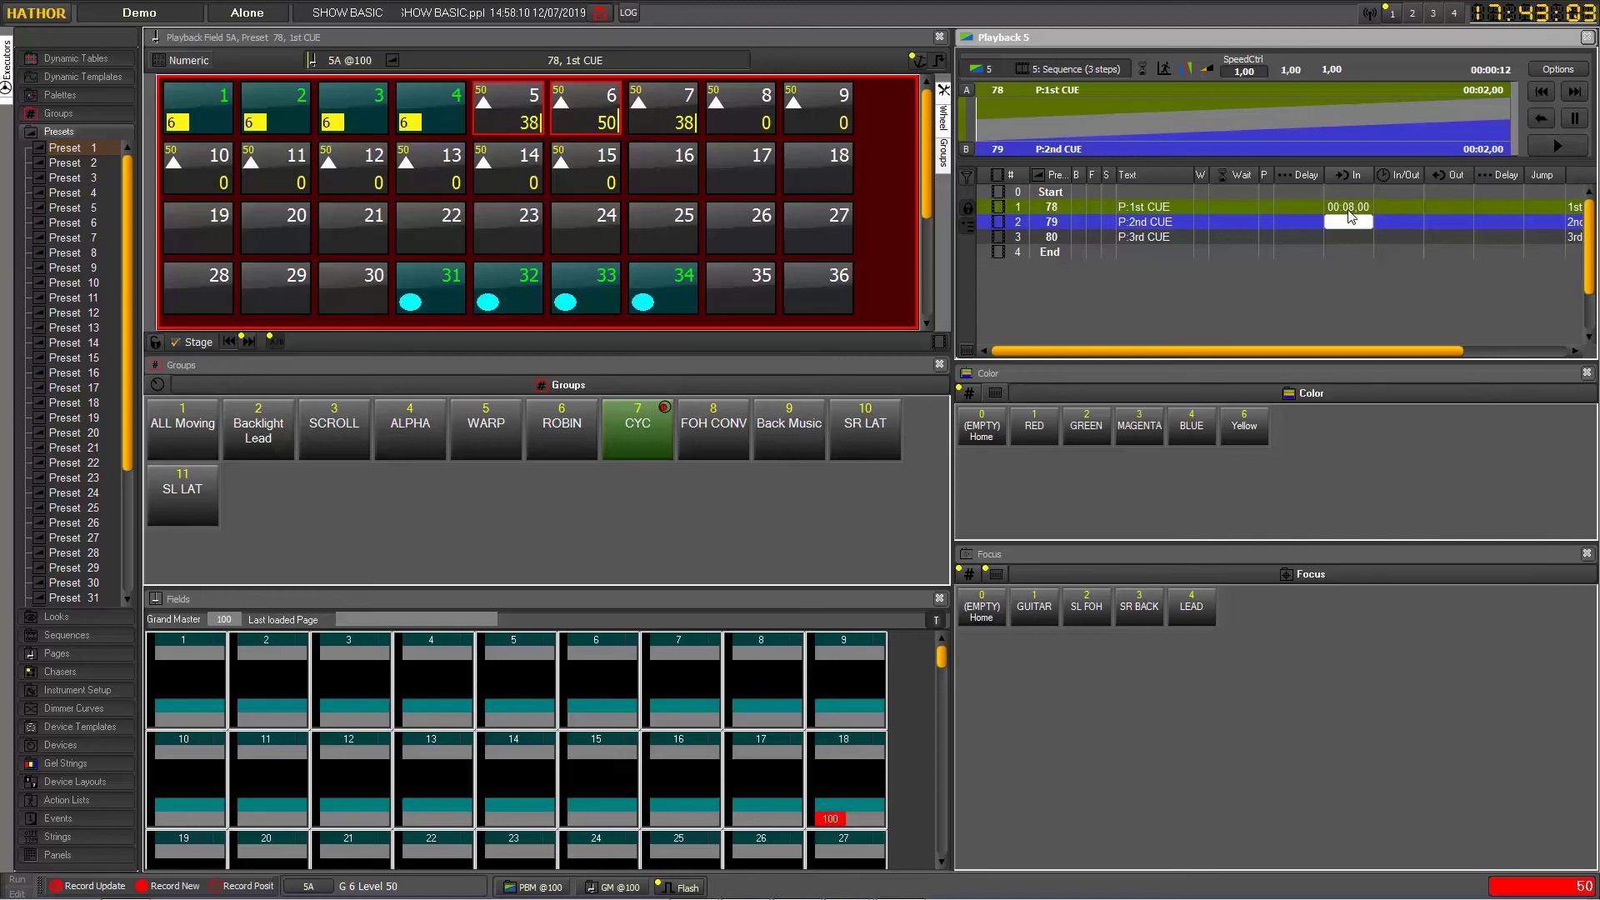
{"action": "key", "text": "Escape"}
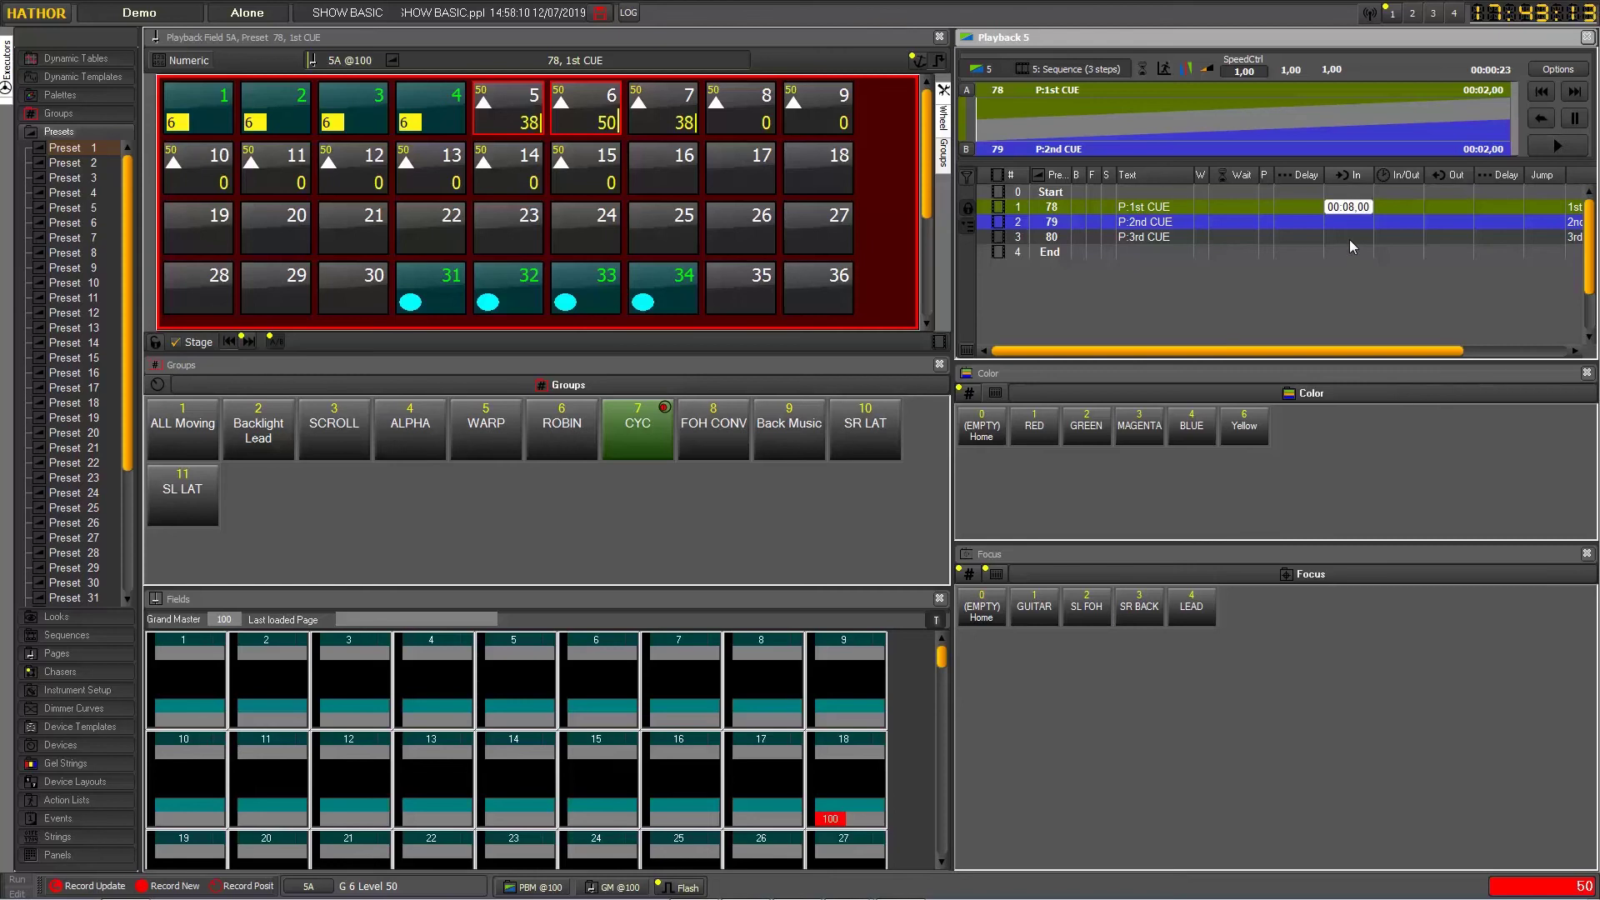
{"action": "left_click", "coordinate": [1350, 240]}
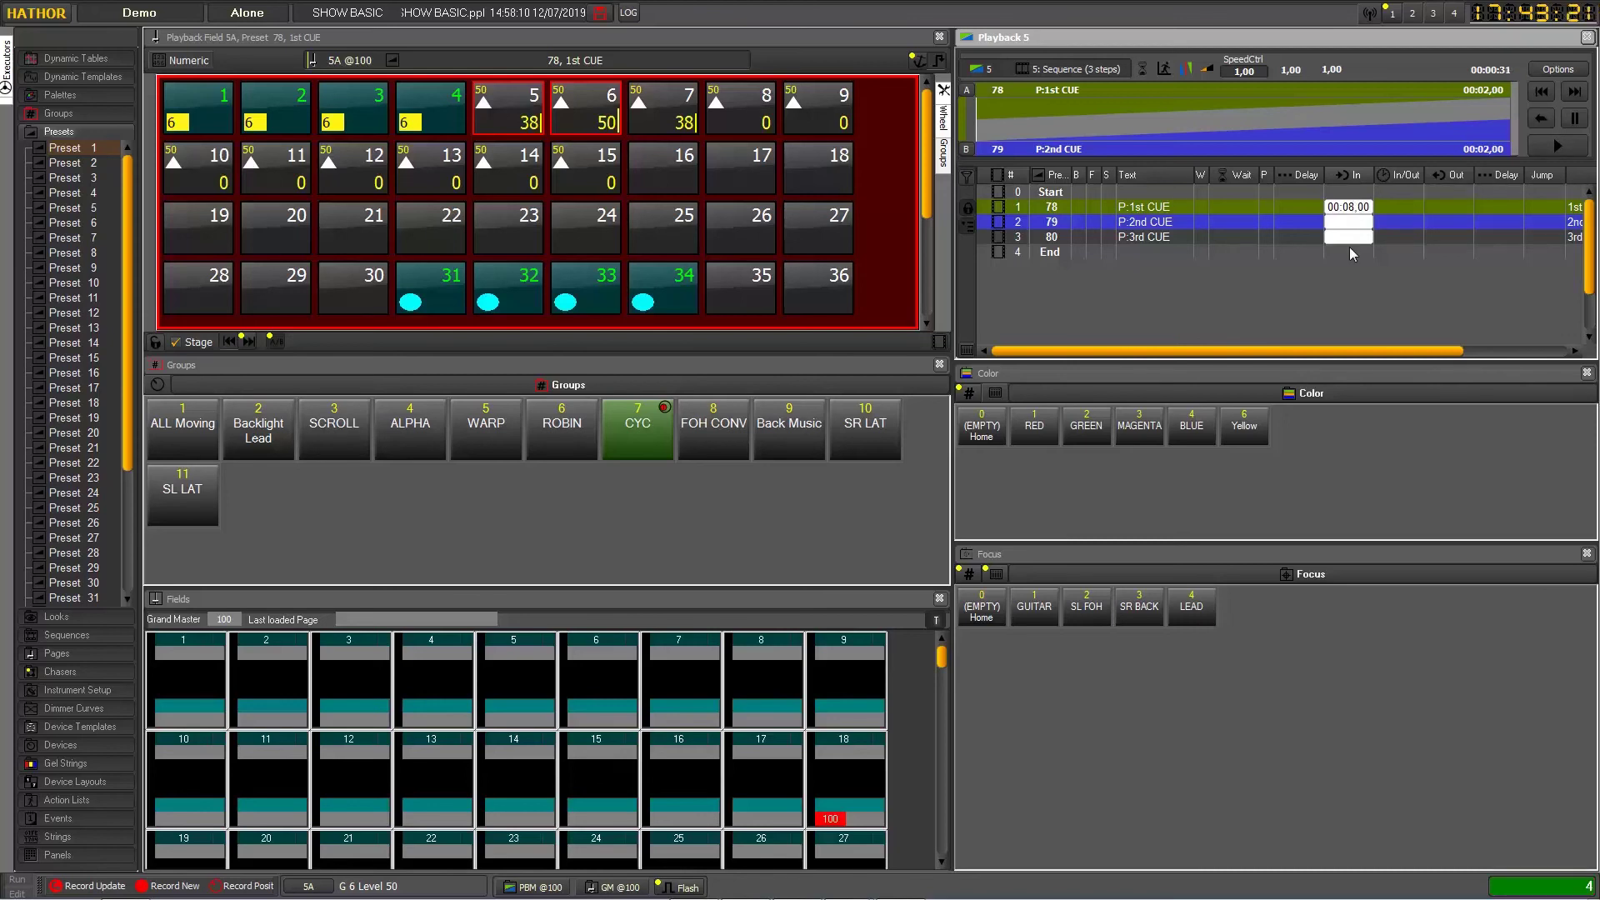
{"action": "key", "text": "Return"}
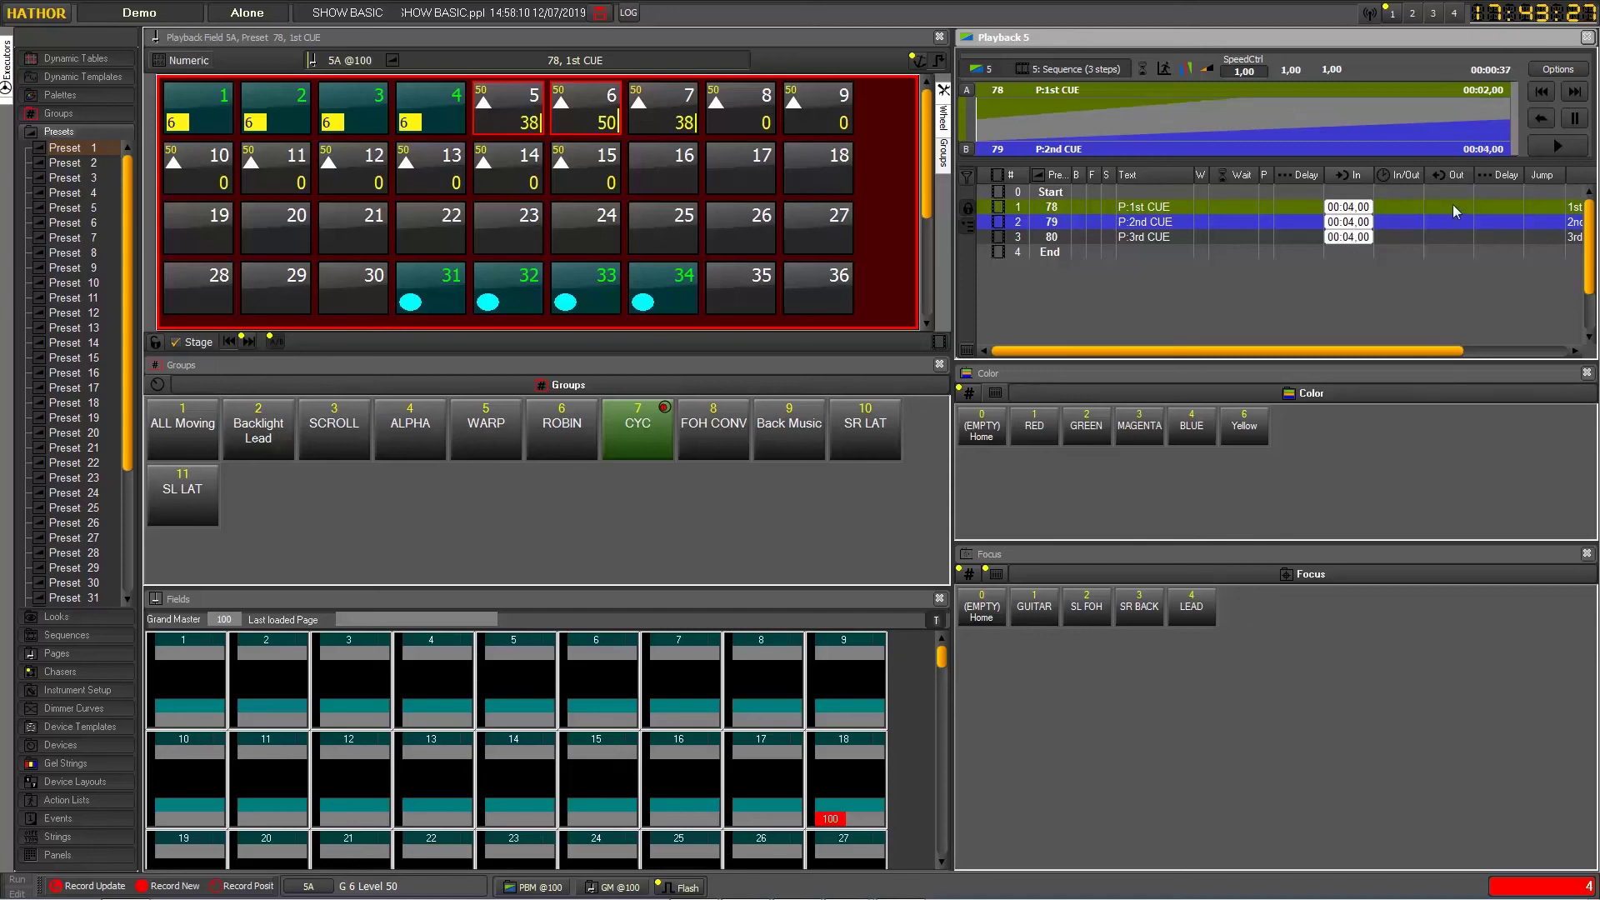
{"action": "key", "text": "Escape"}
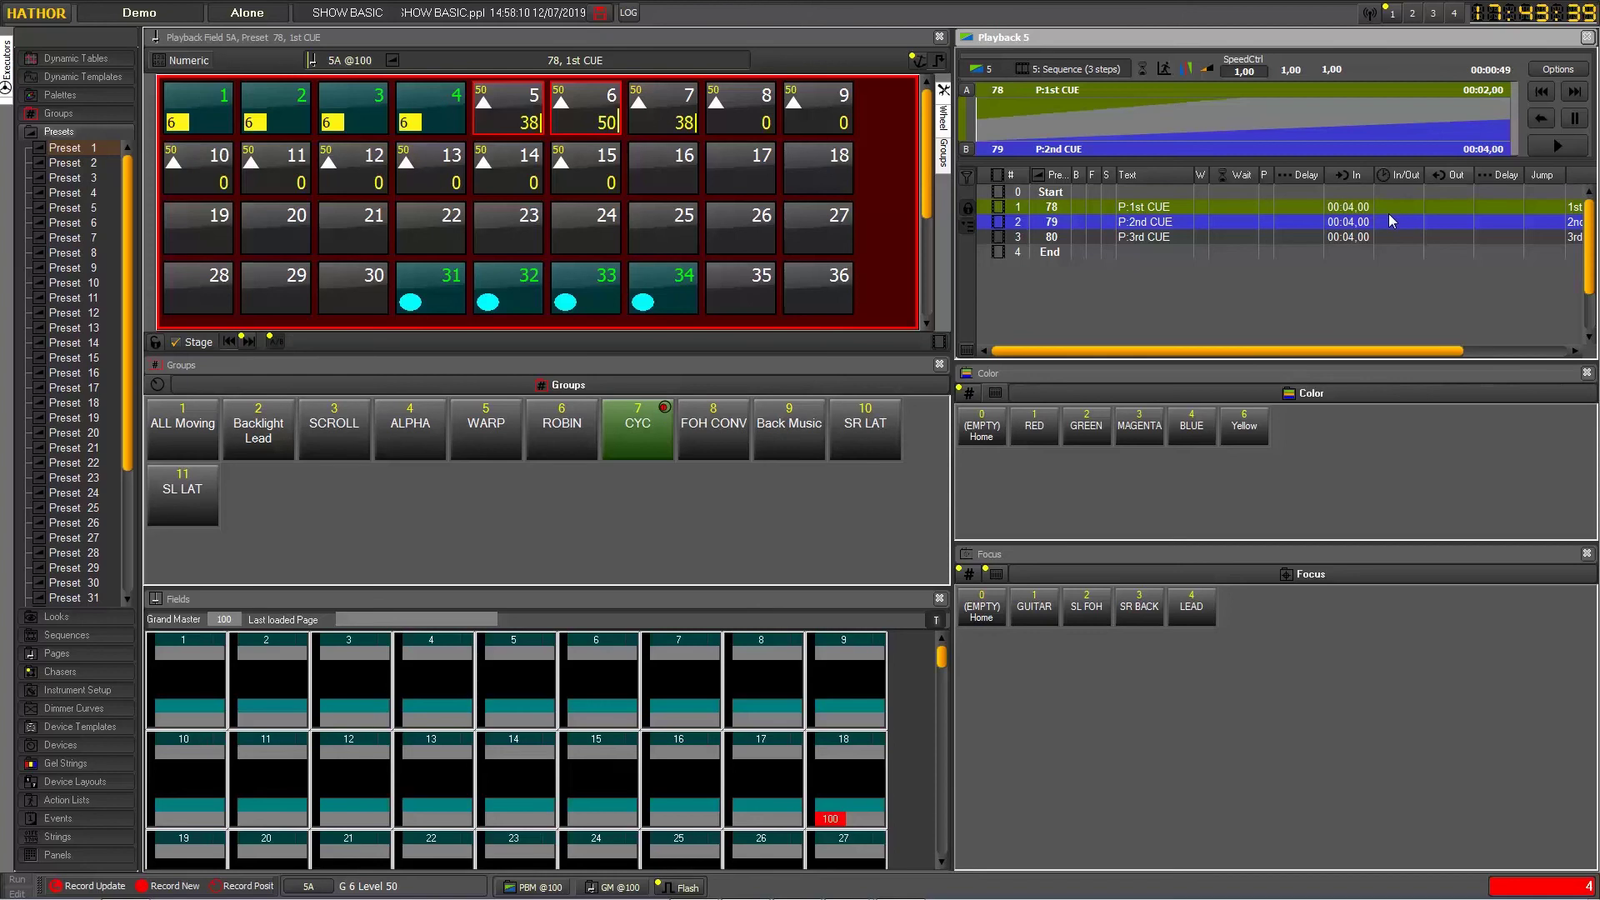
{"action": "left_click", "coordinate": [1437, 207]}
{"action": "left_click", "coordinate": [1447, 236], "text": "shift"}
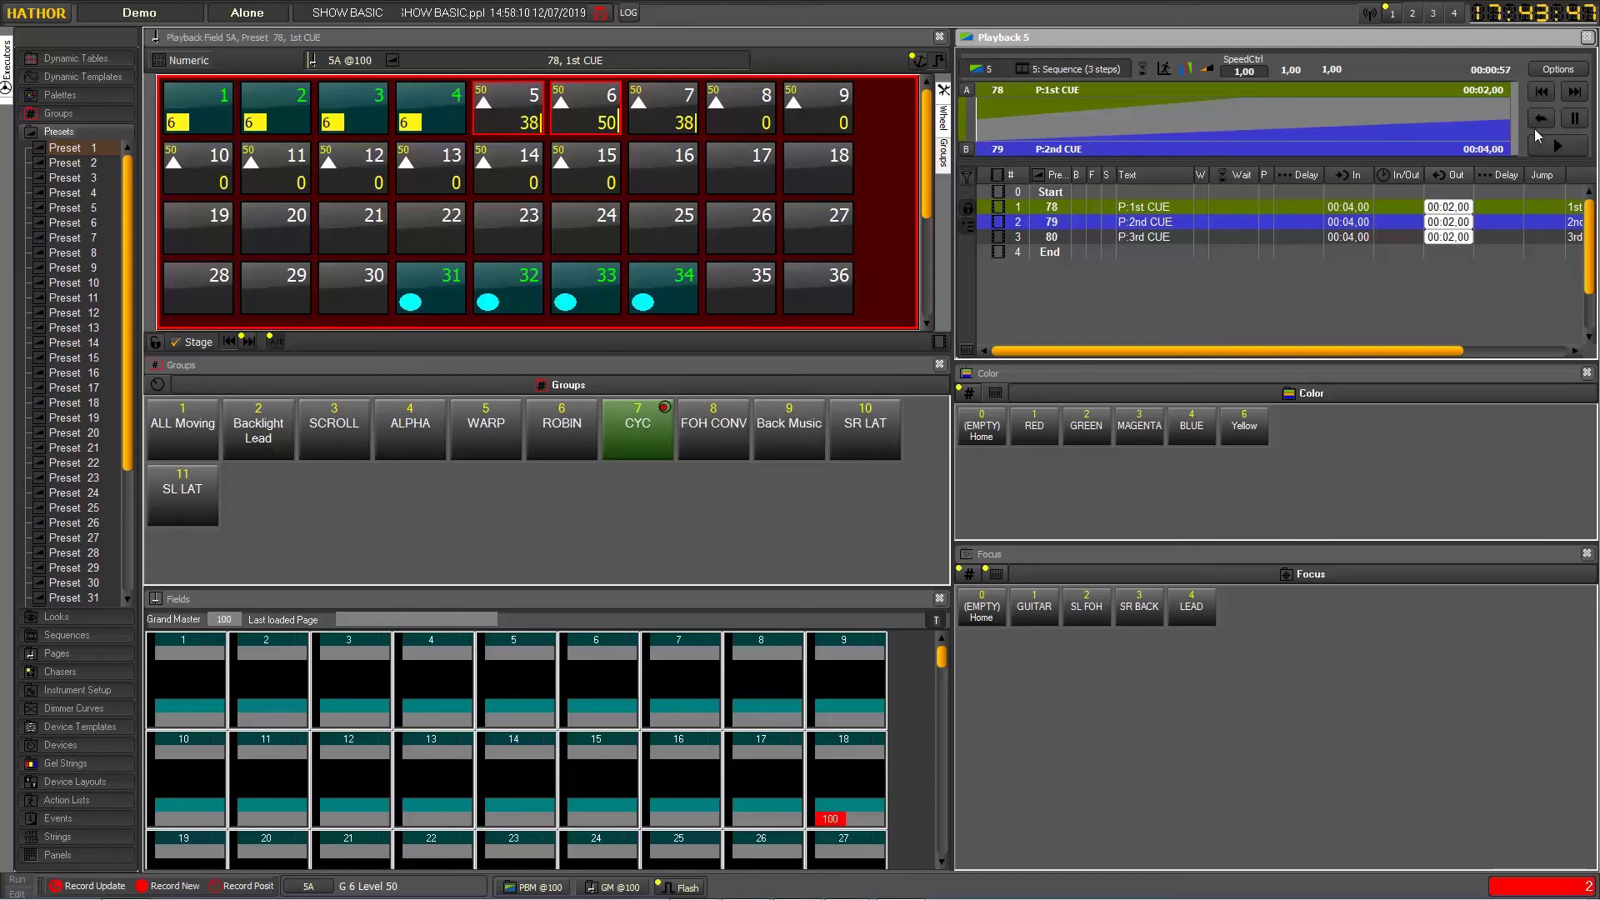
Rewind the Playback 5 sequence and play all three cues with their edited In and Out times
{"action": "left_click", "coordinate": [1542, 93]}
{"action": "left_click", "coordinate": [1541, 94]}
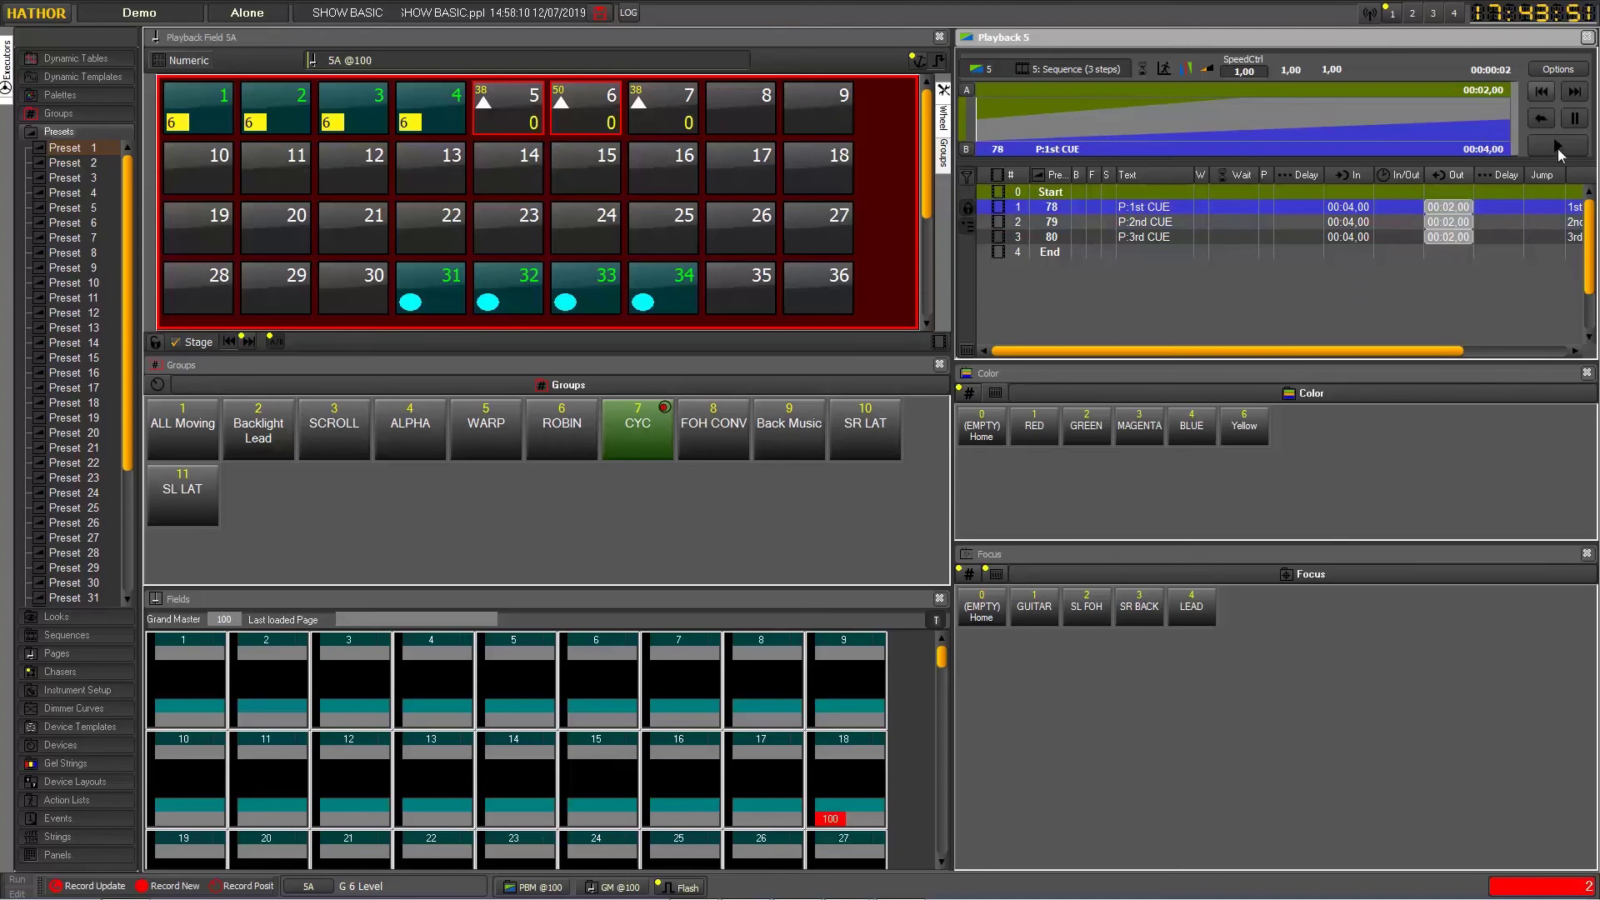
{"action": "left_click", "coordinate": [1557, 149]}
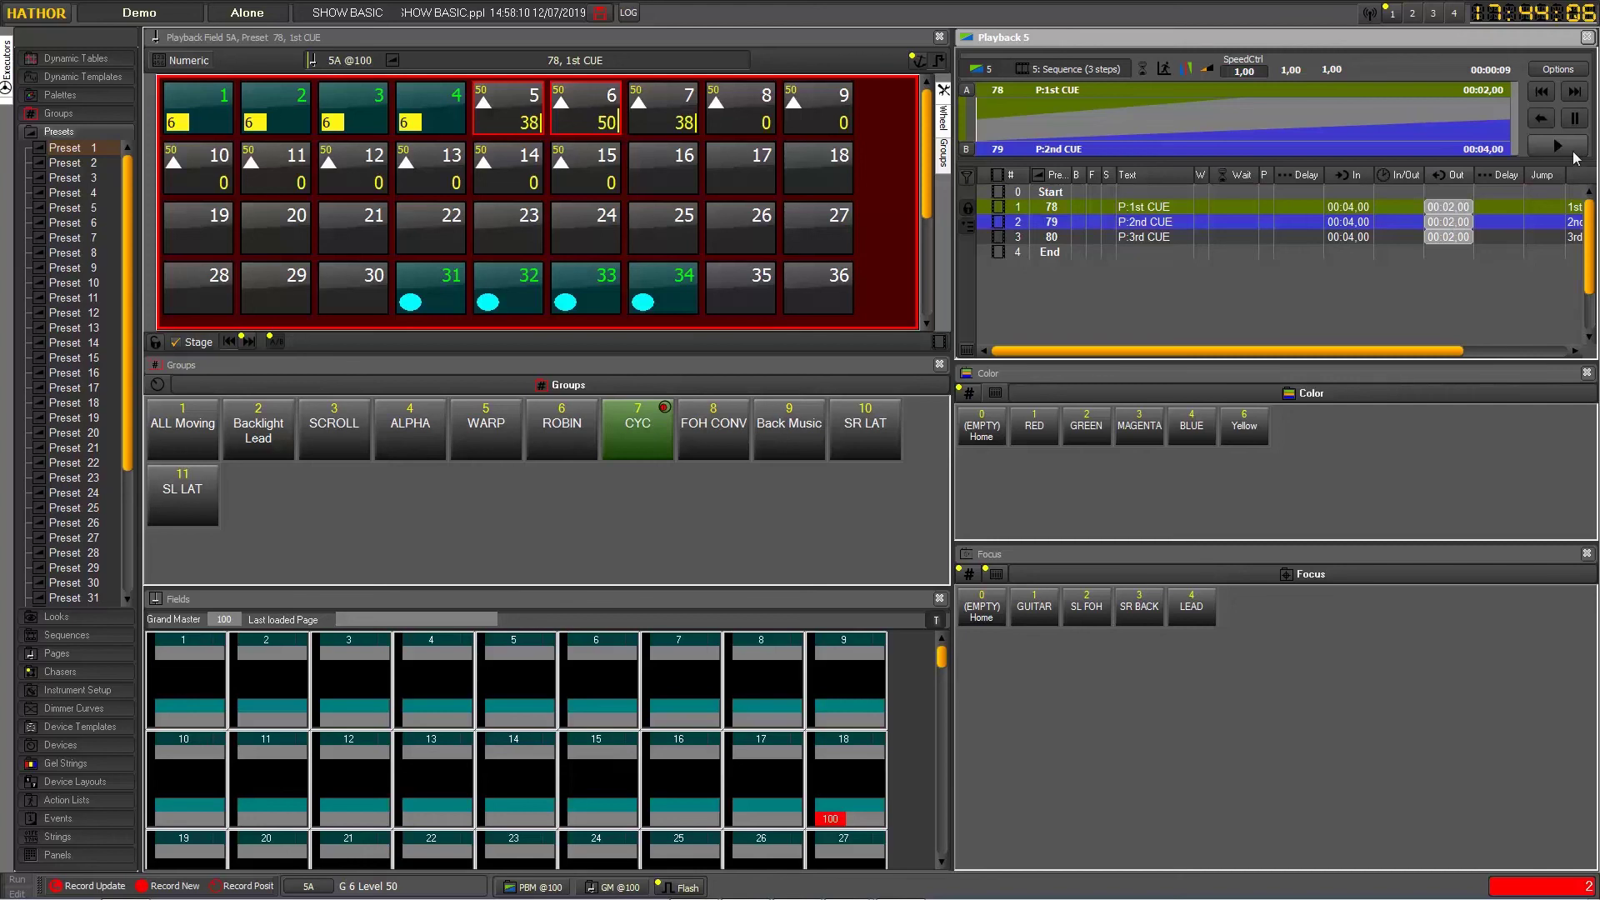
{"action": "left_click", "coordinate": [1559, 147]}
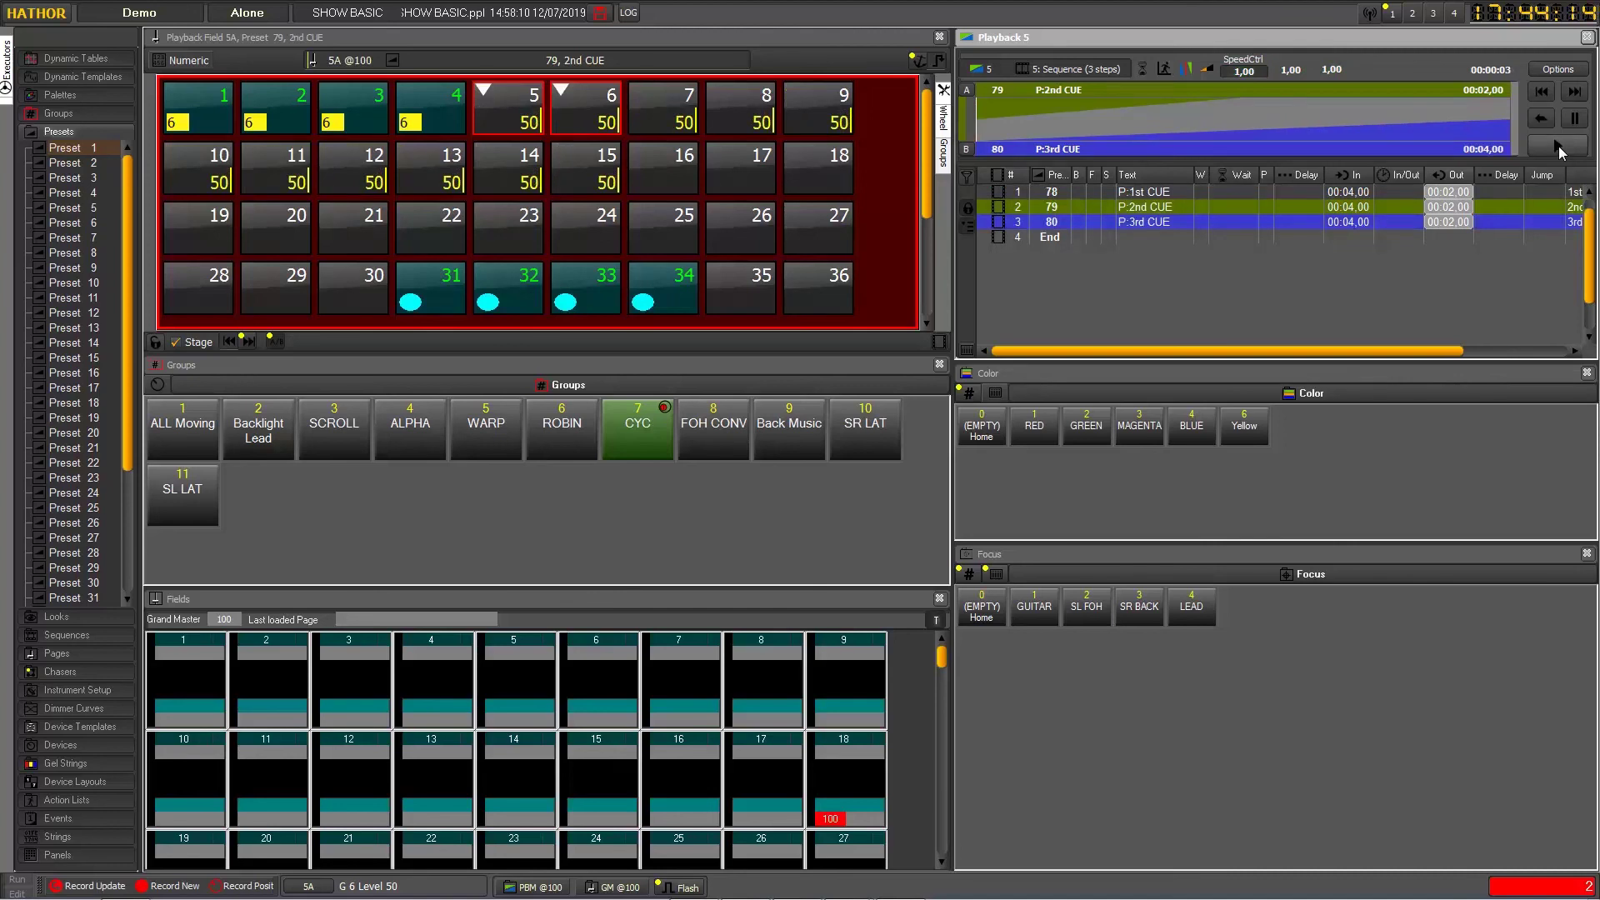
{"action": "left_click", "coordinate": [1558, 147]}
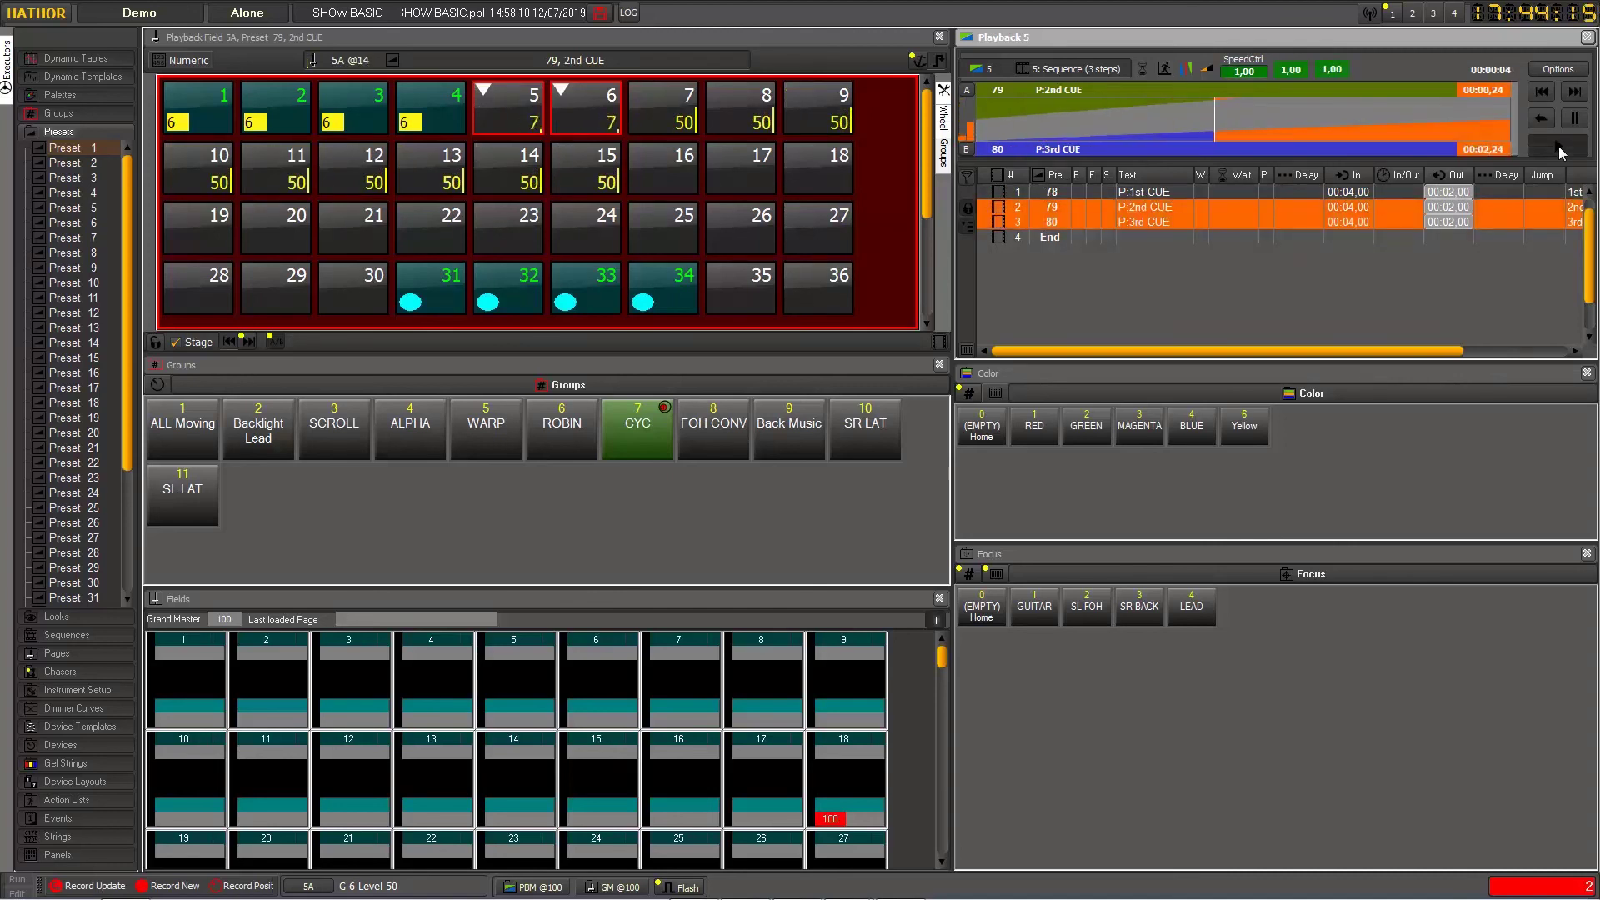